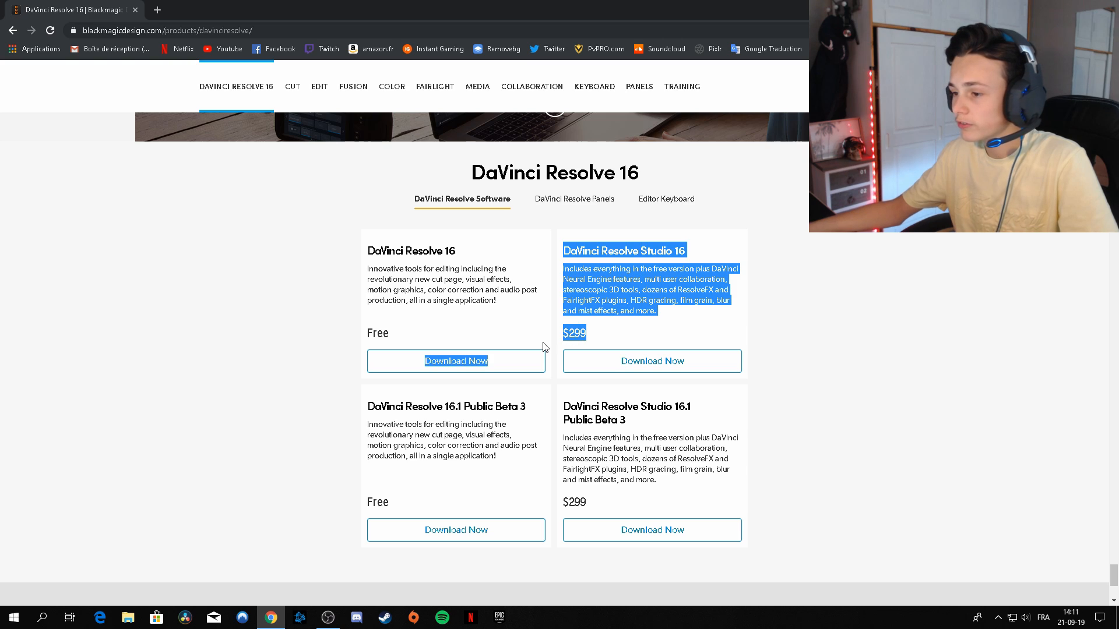
pyautogui.click(426, 328)
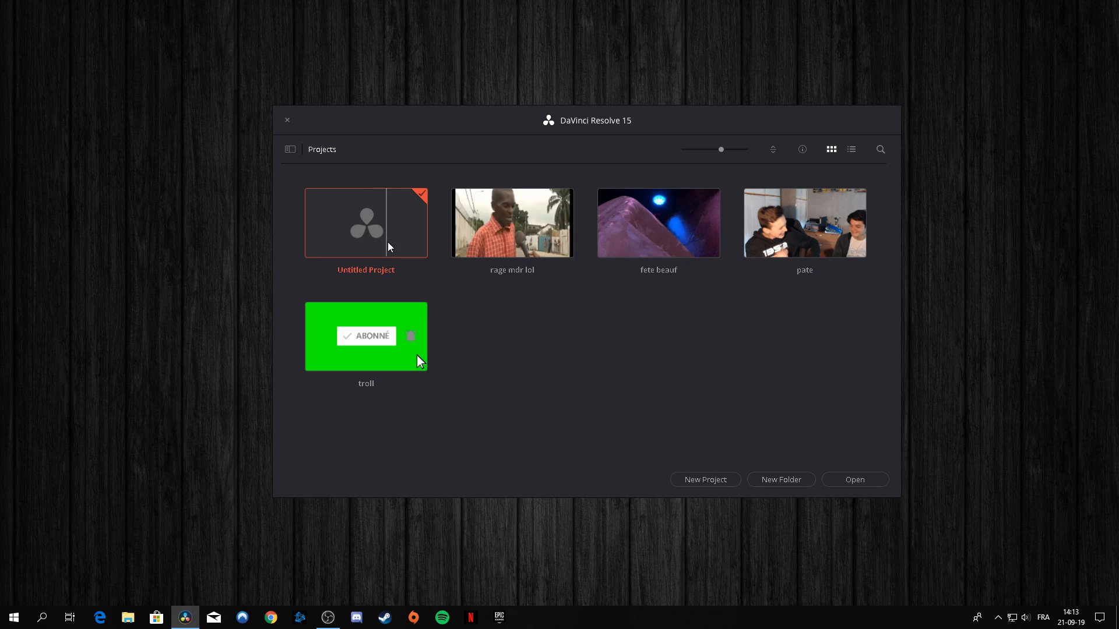
pyautogui.moveTo(591, 117)
pyautogui.mouseDown()
pyautogui.moveTo(634, 121)
pyautogui.moveTo(589, 102)
pyautogui.mouseUp()
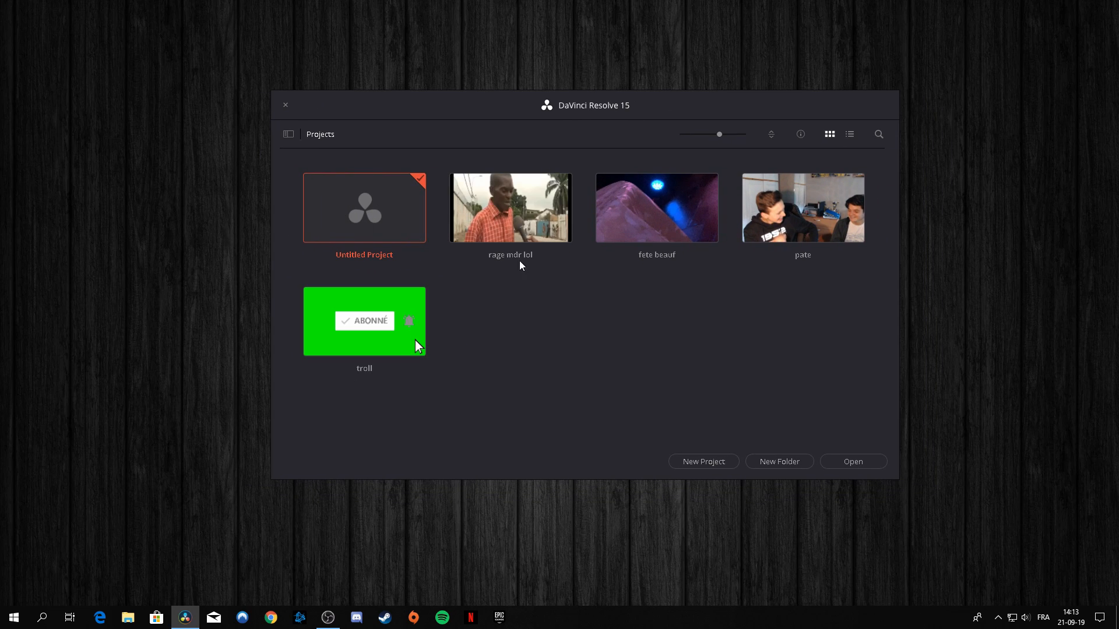
pyautogui.moveTo(498, 113)
pyautogui.mouseDown()
pyautogui.moveTo(475, 110)
pyautogui.moveTo(501, 115)
pyautogui.mouseUp()
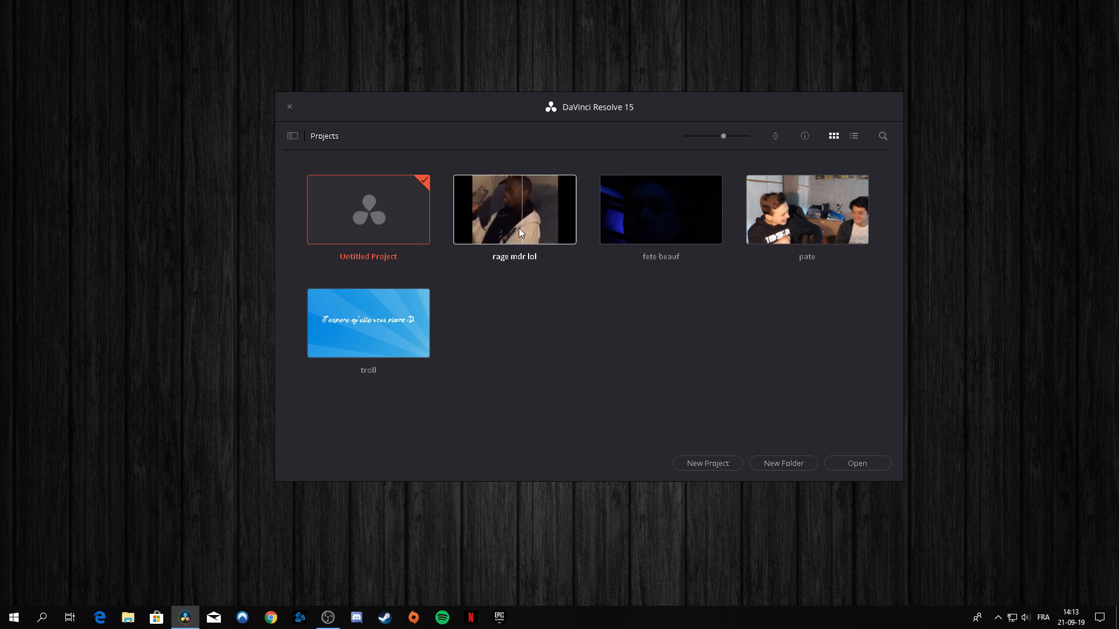
# - Open the existing "rage mdr lol" project to view it and close it again
pyautogui.doubleClick(501, 257)
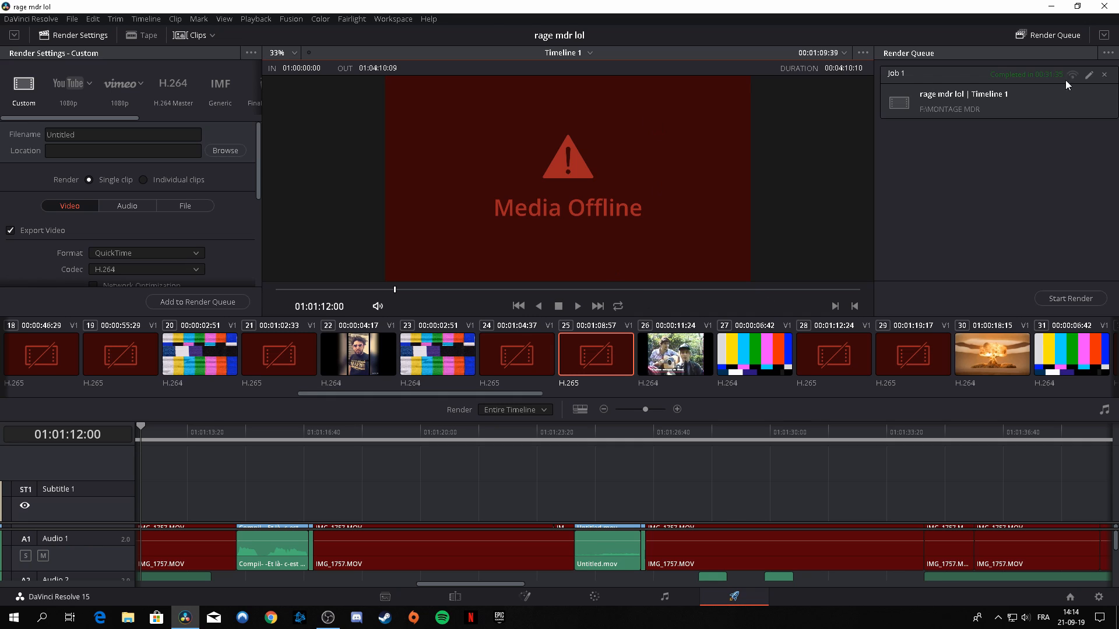
pyautogui.click(1104, 7)
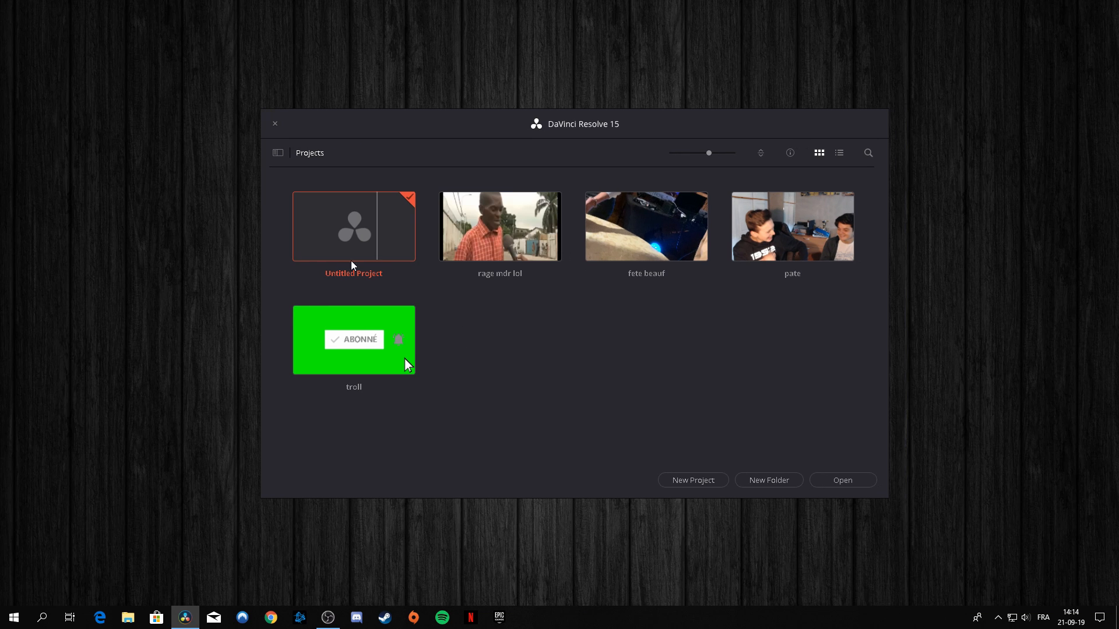
# - Open the Untitled Project and create a bin named "musique" inside the Master bin
pyautogui.doubleClick(338, 232)
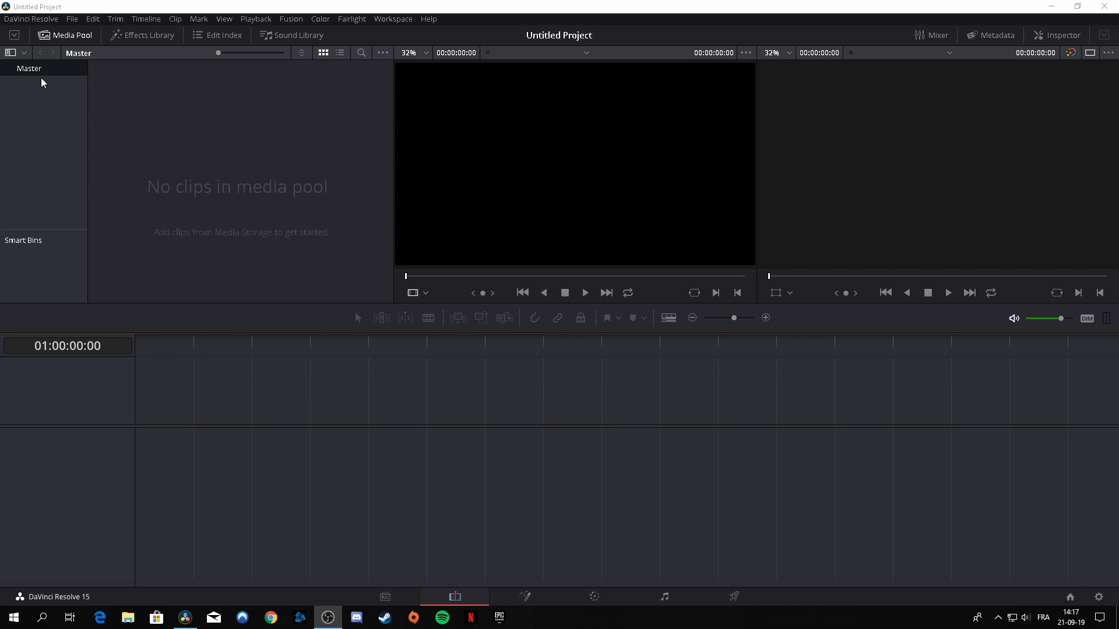
pyautogui.rightClick(34, 107)
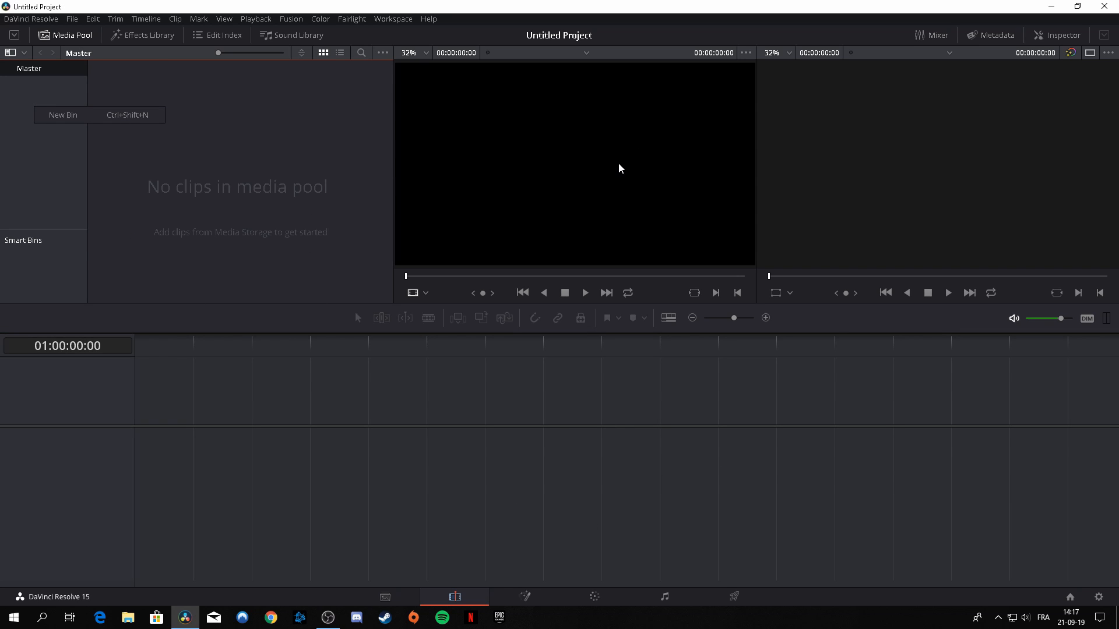
pyautogui.click(592, 142)
pyautogui.rightClick(34, 93)
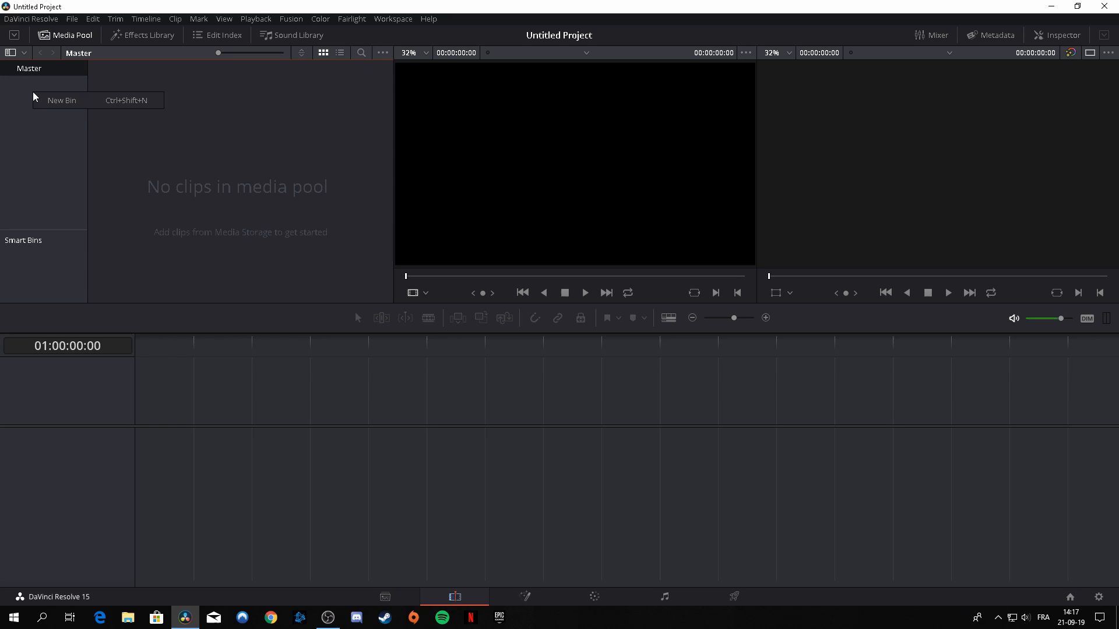
pyautogui.click(62, 101)
pyautogui.write('musique')
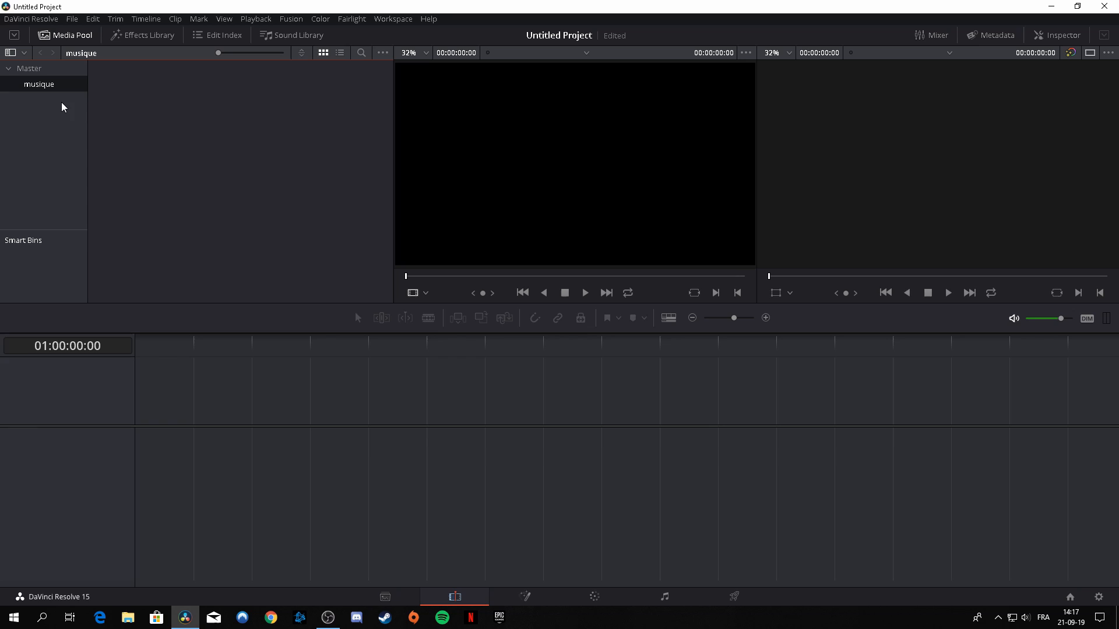
# - Create a second bin named "déjà mit" under Master, check its contents and return to the Master bin
pyautogui.click(54, 69)
pyautogui.rightClick(32, 123)
pyautogui.click(58, 133)
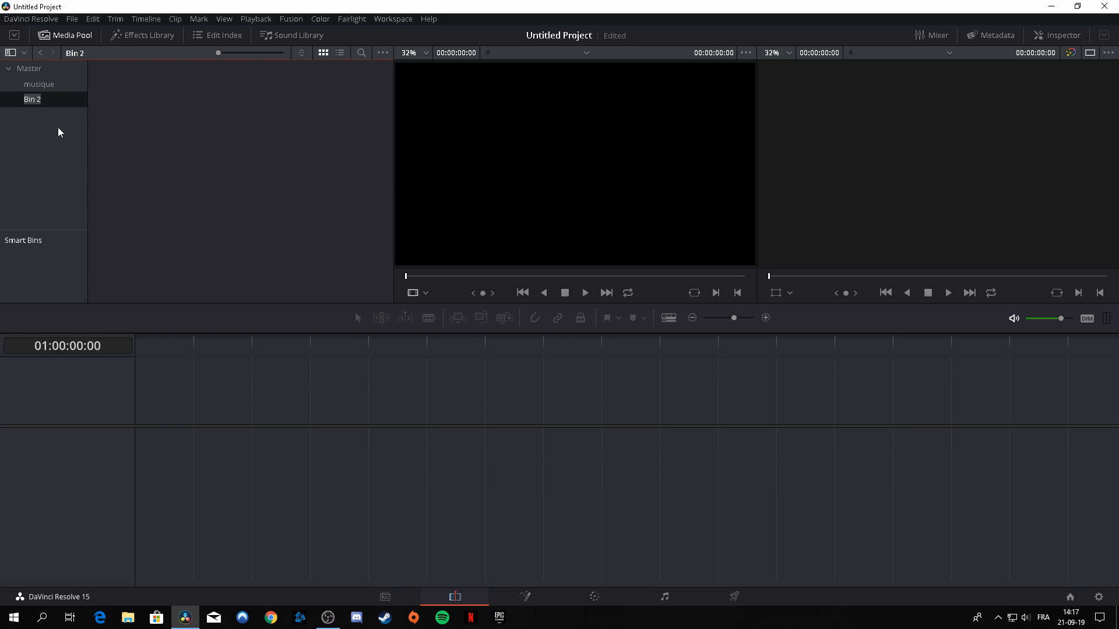
pyautogui.write('déjà mit')
pyautogui.press('Return')
pyautogui.click(29, 68)
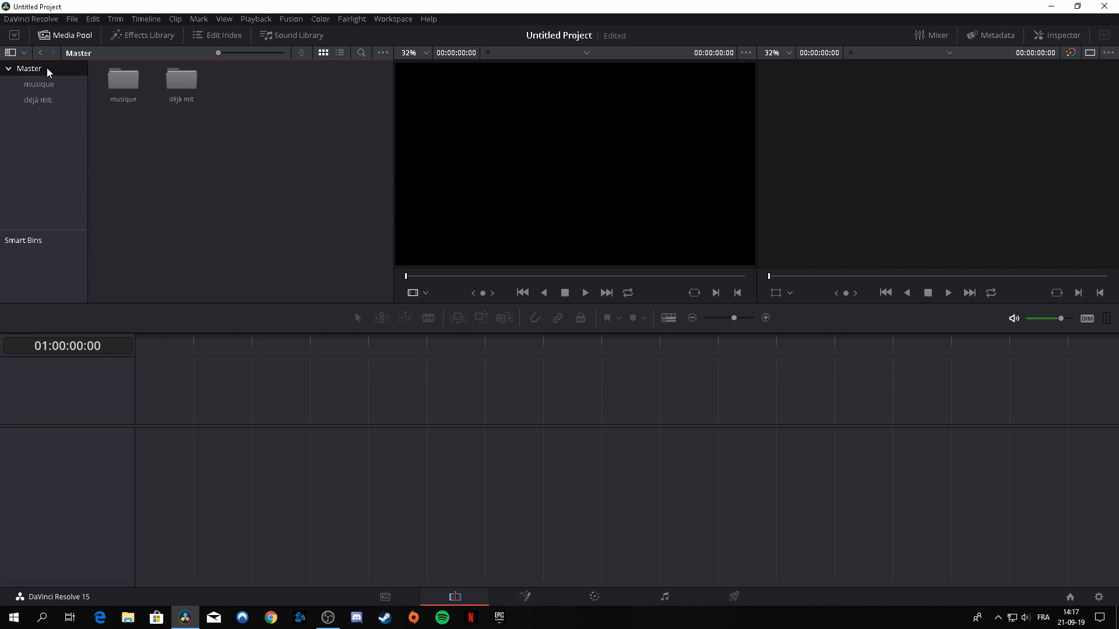
pyautogui.click(34, 101)
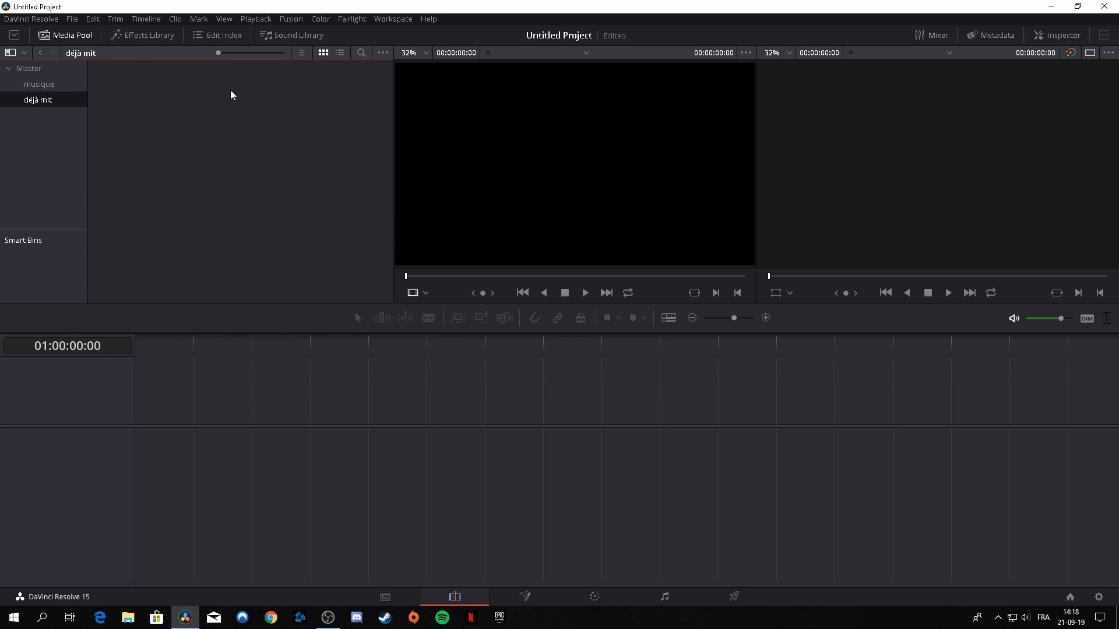
pyautogui.click(29, 68)
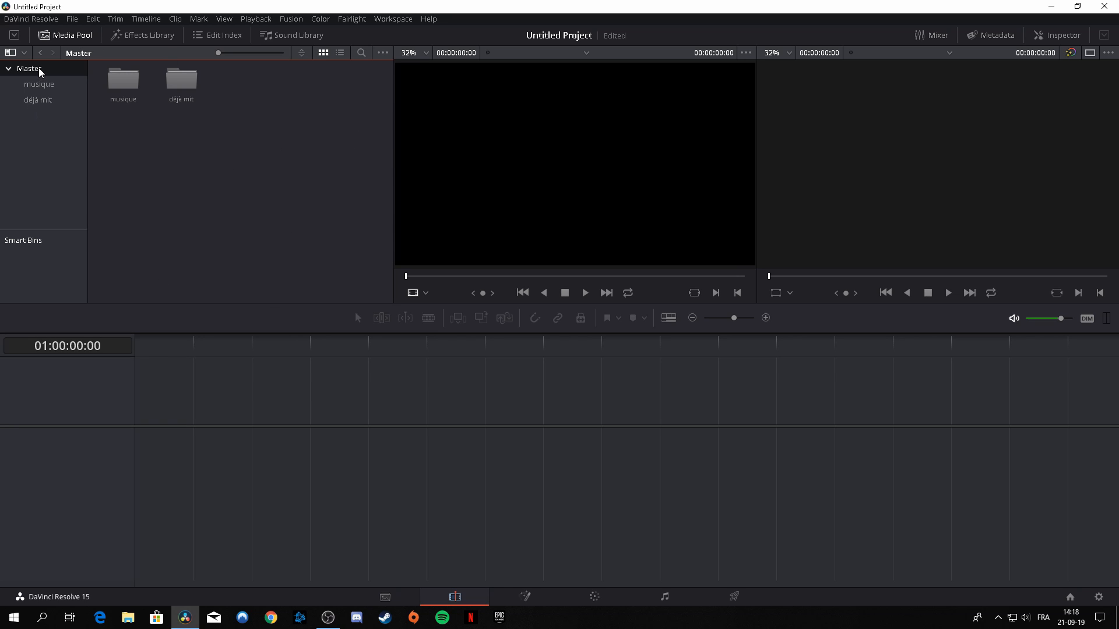
# - Switch to File Explorer and go to the TITAN (F:) drive
pyautogui.click(128, 618)
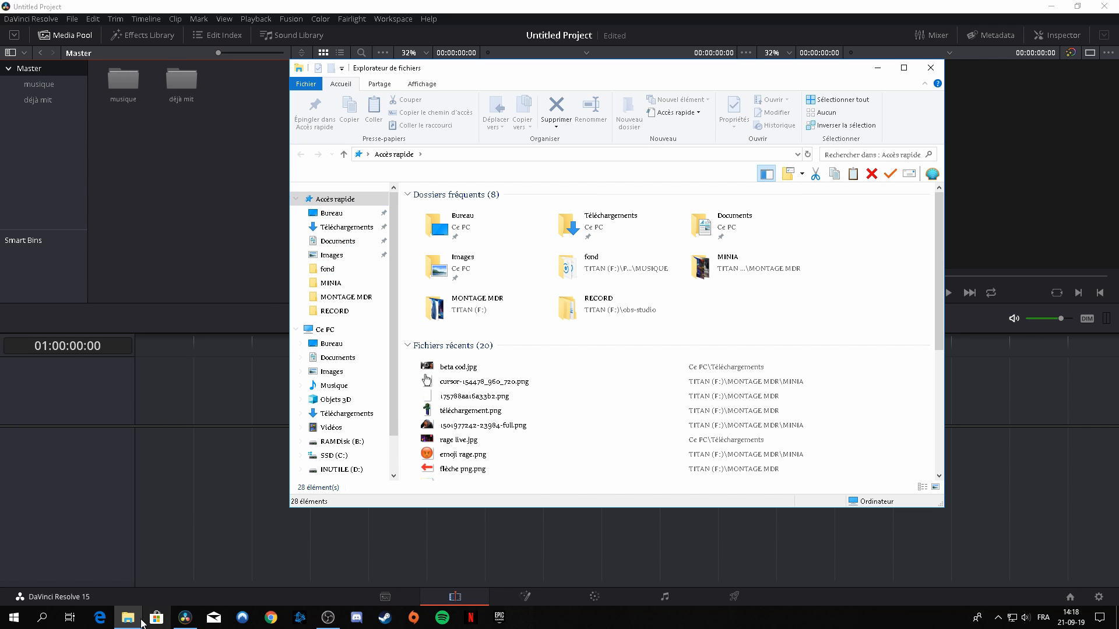
pyautogui.moveTo(564, 70); pyautogui.dragTo(546, 72)
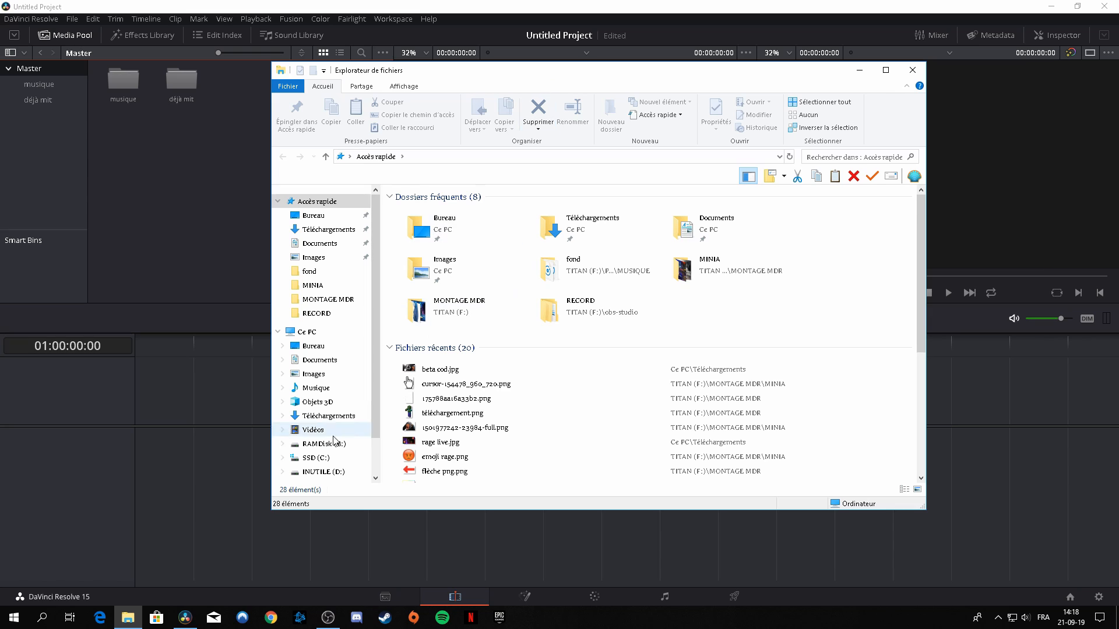
pyautogui.scroll(-2, 337, 443)
pyautogui.click(336, 448)
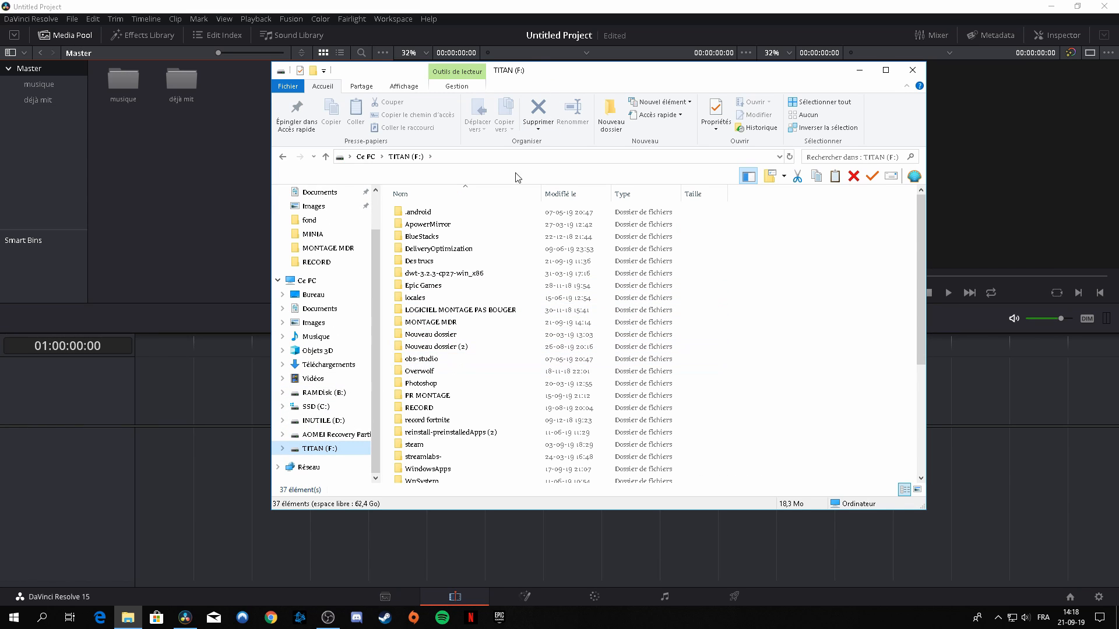
pyautogui.moveTo(539, 65); pyautogui.dragTo(542, 108)
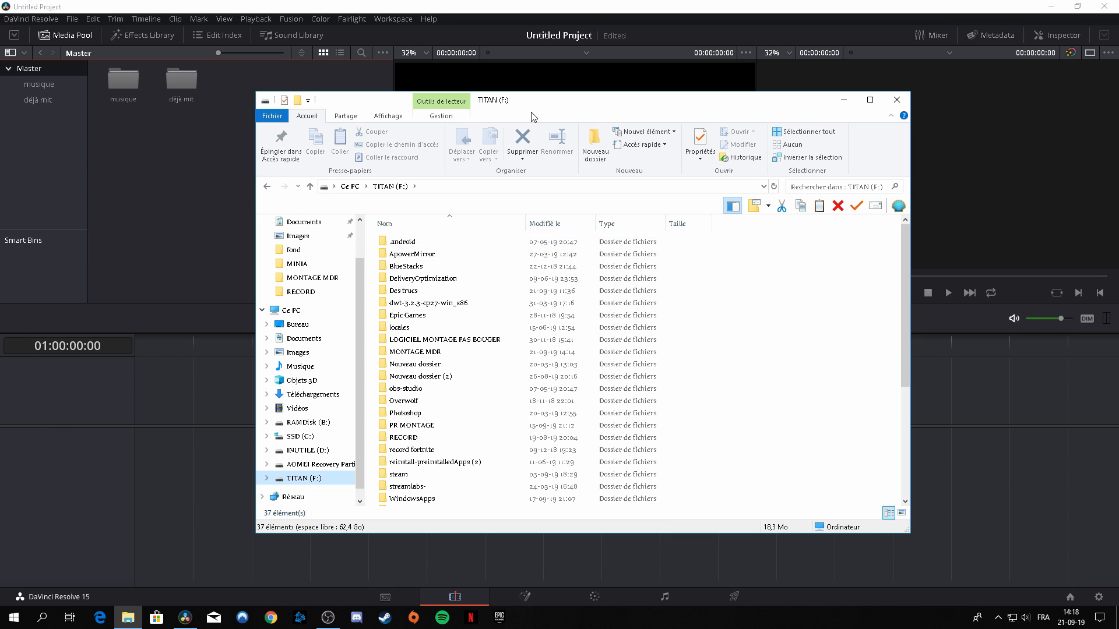
pyautogui.moveTo(551, 103); pyautogui.dragTo(541, 101)
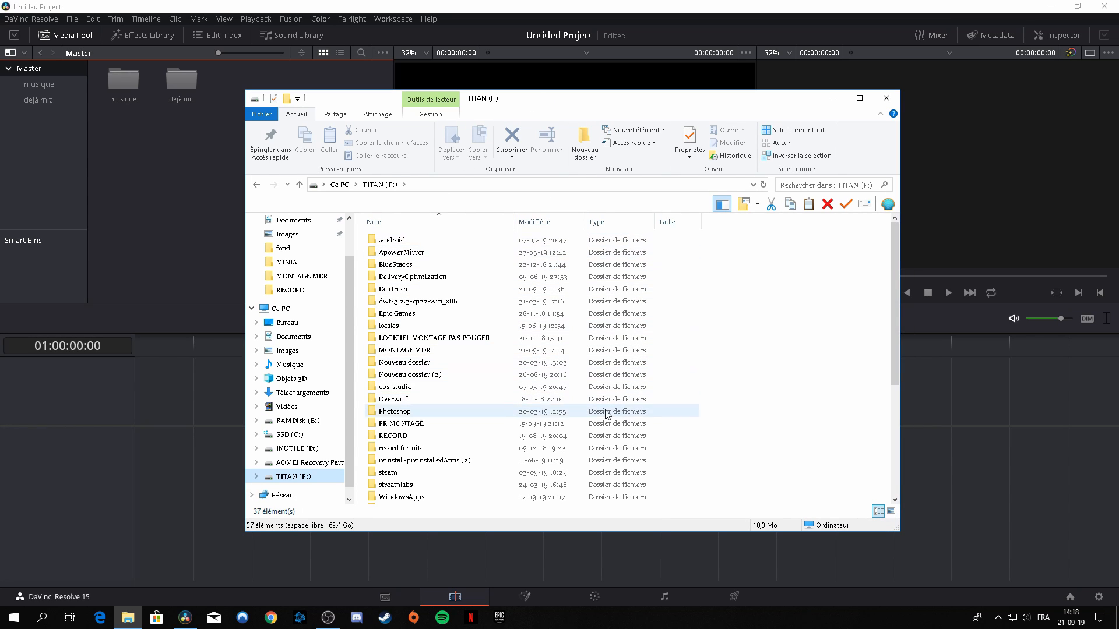
pyautogui.doubleClick(404, 386)
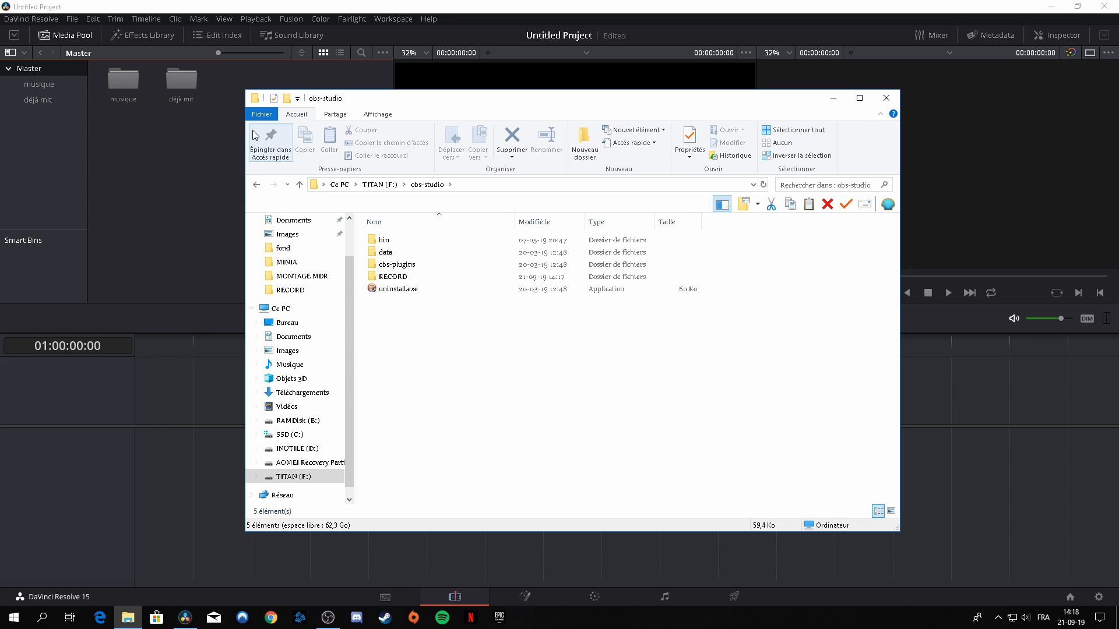
pyautogui.hotkey('alt', 'Left')
pyautogui.hotkey('alt', 'Left')
pyautogui.moveTo(556, 101)
pyautogui.mouseDown()
pyautogui.moveTo(547, 95)
pyautogui.moveTo(570, 91)
pyautogui.mouseUp()
pyautogui.scroll(-1, 321, 491)
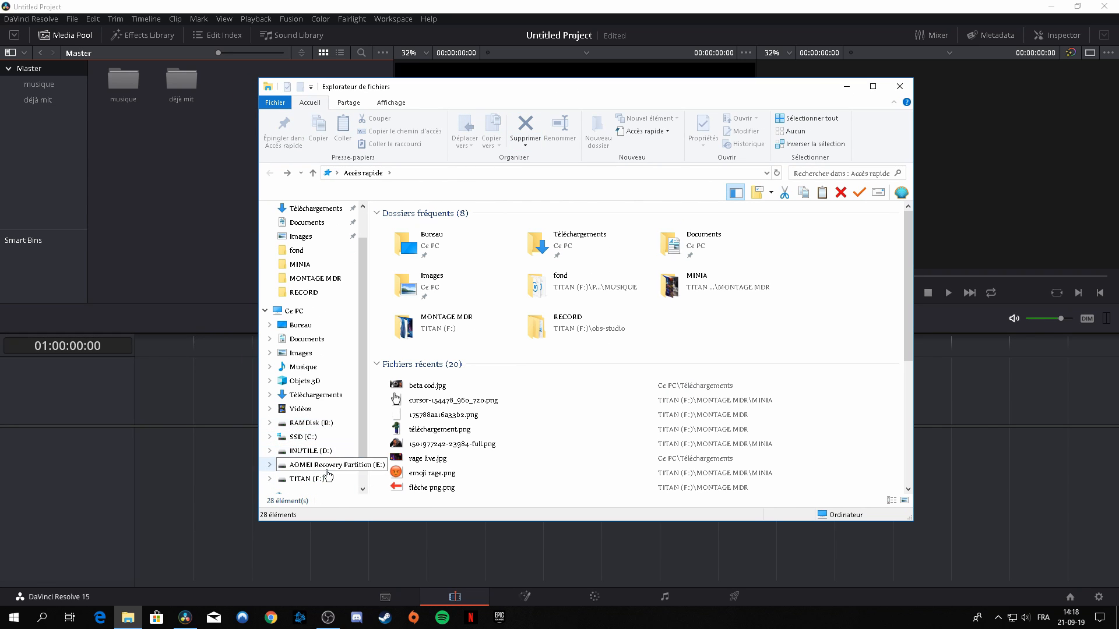
pyautogui.click(309, 478)
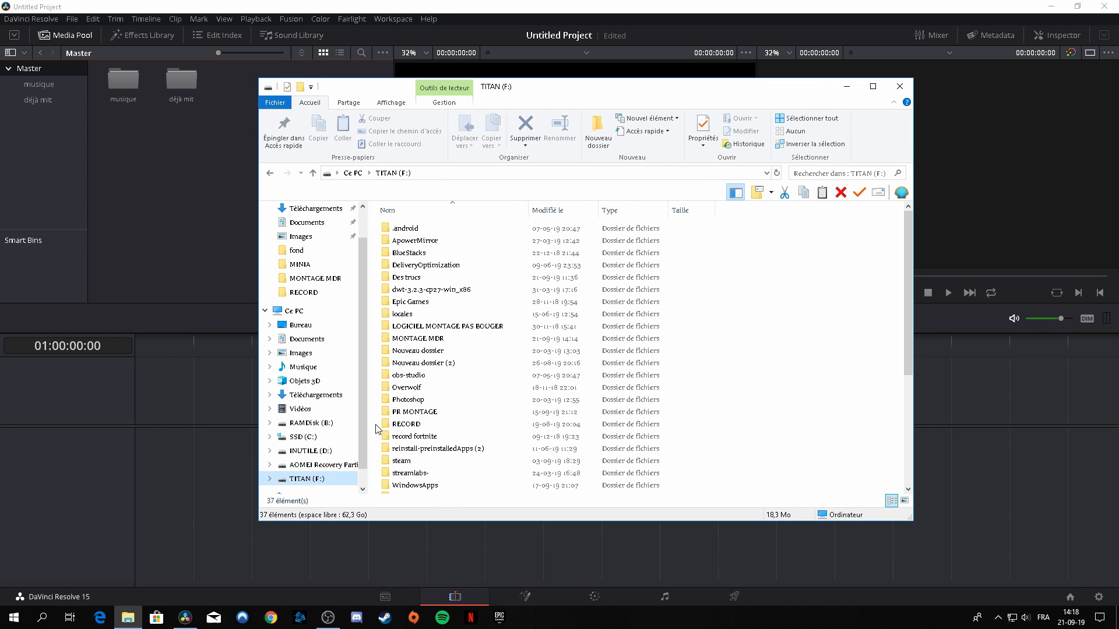
pyautogui.doubleClick(417, 376)
pyautogui.doubleClick(407, 265)
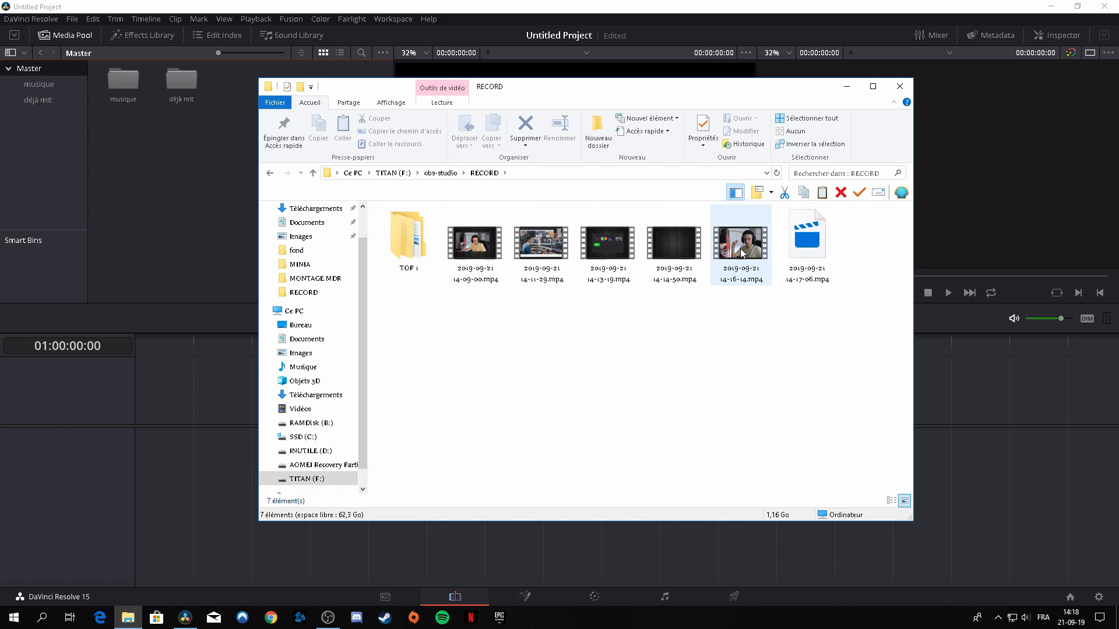
pyautogui.moveTo(734, 260); pyautogui.dragTo(194, 169)
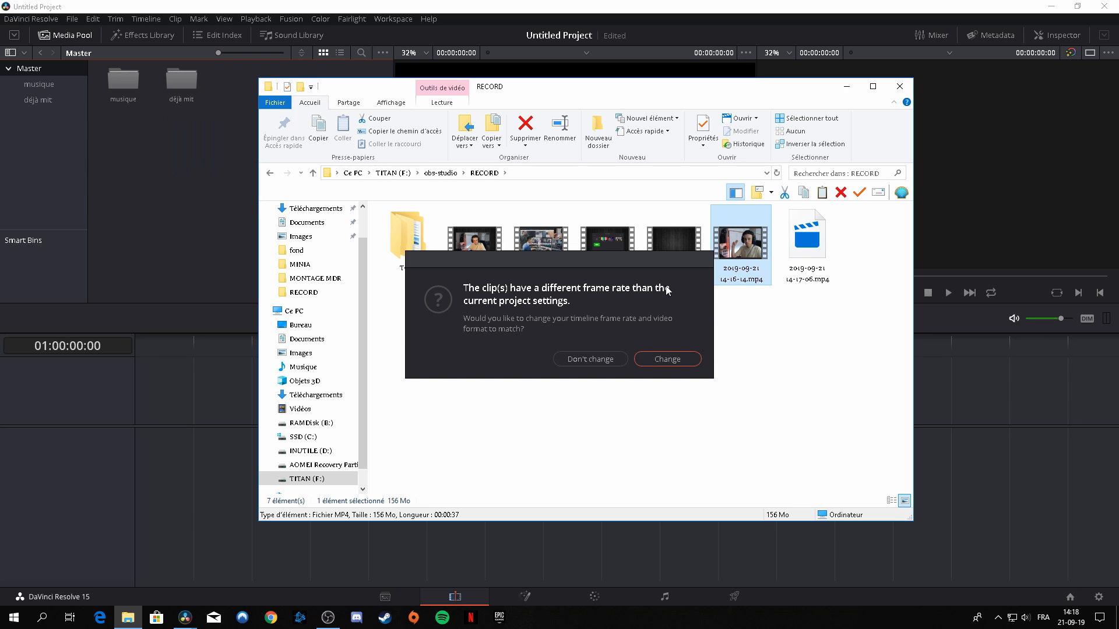
pyautogui.click(667, 359)
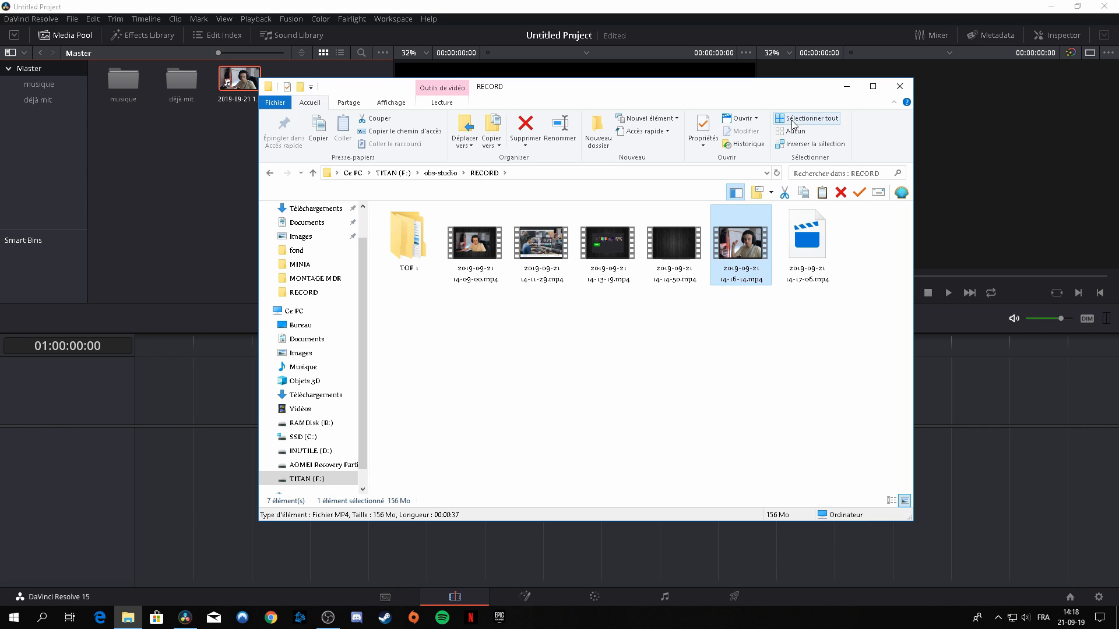
# - Import tut.mp4 from the PR MONTAGE folder on TITAN (F:) into the Master bin
pyautogui.click(324, 473)
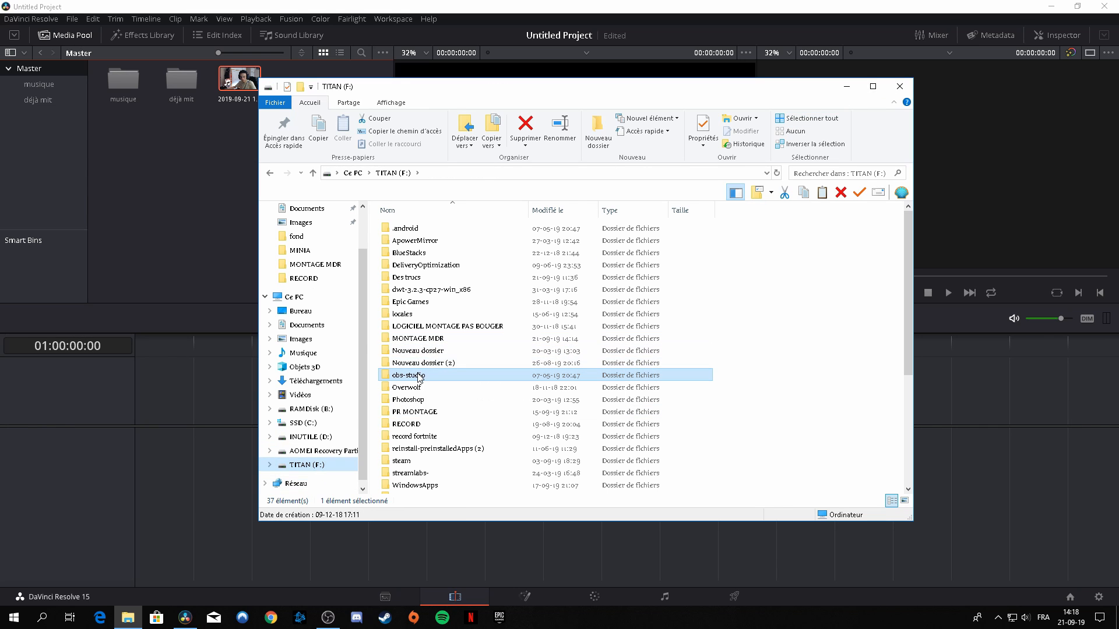
pyautogui.scroll(-1, 435, 376)
pyautogui.doubleClick(436, 376)
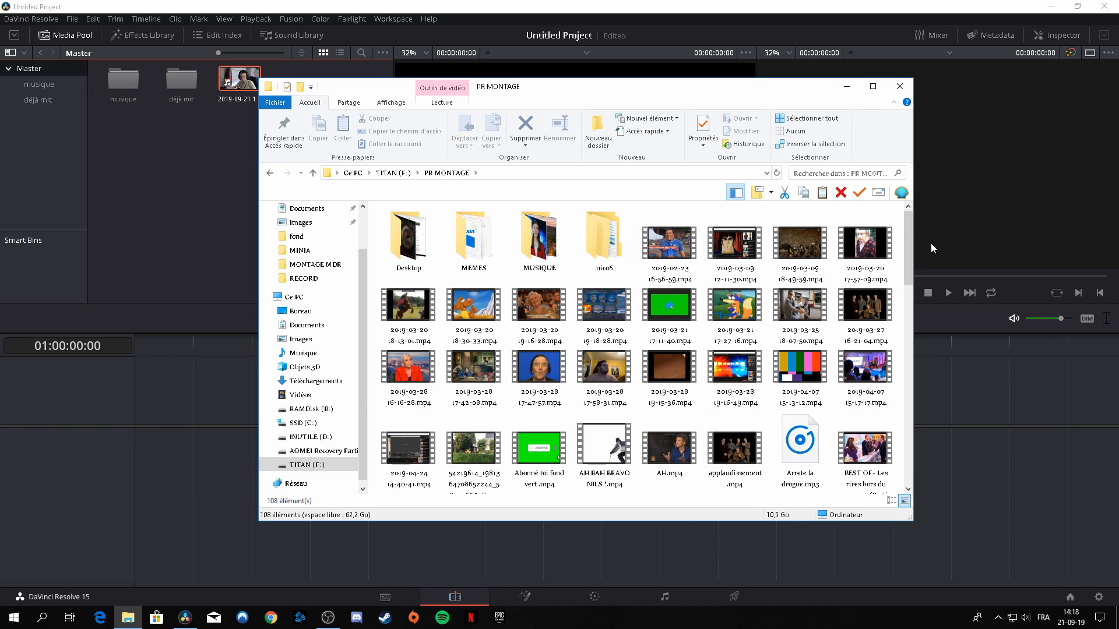
pyautogui.scroll(-3, 901, 273)
pyautogui.scroll(-5, 901, 273)
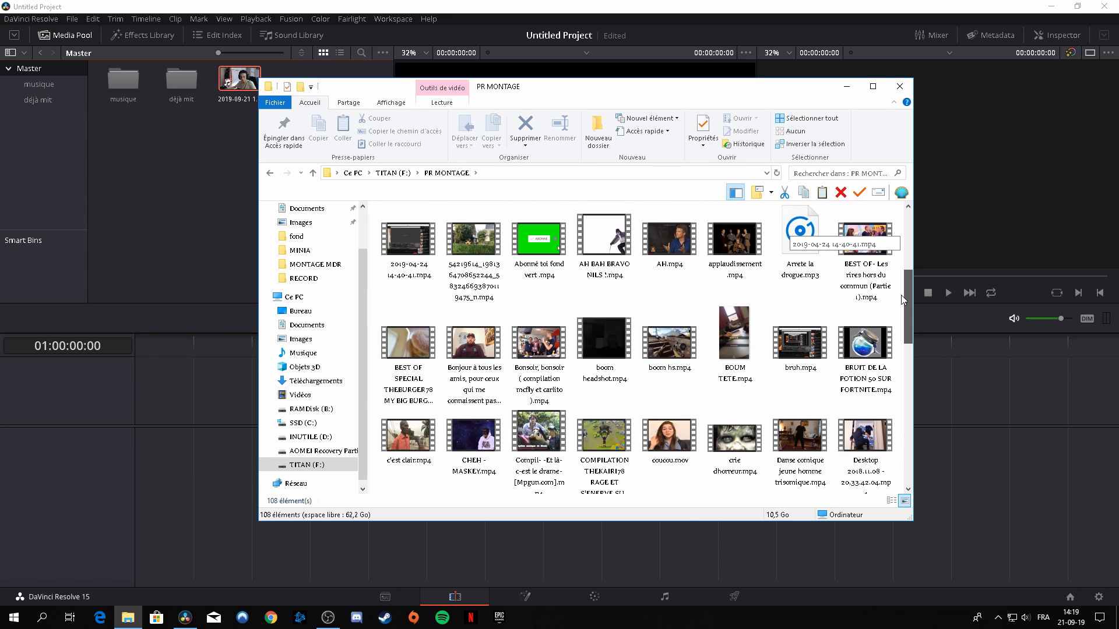
pyautogui.moveTo(901, 313); pyautogui.dragTo(914, 405)
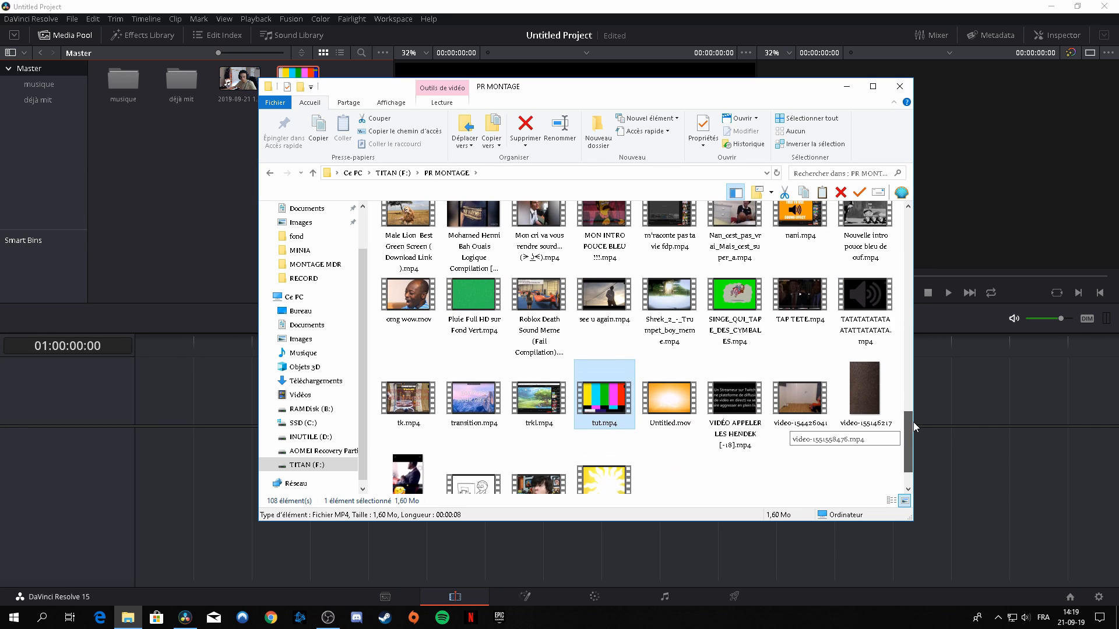
# - Browse the subfolders of MUSIQUE in PR MONTAGE and open its "effet" folder
pyautogui.moveTo(913, 422); pyautogui.dragTo(896, 310)
pyautogui.doubleClick(545, 233)
pyautogui.scroll(3, 897, 311)
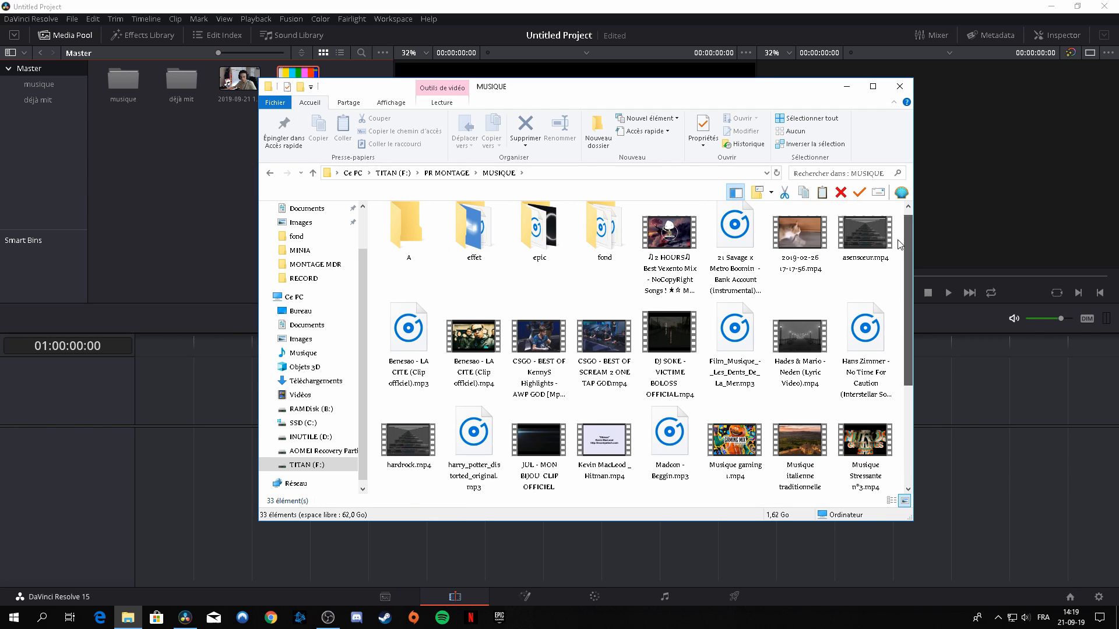
pyautogui.doubleClick(615, 216)
pyautogui.click(312, 173)
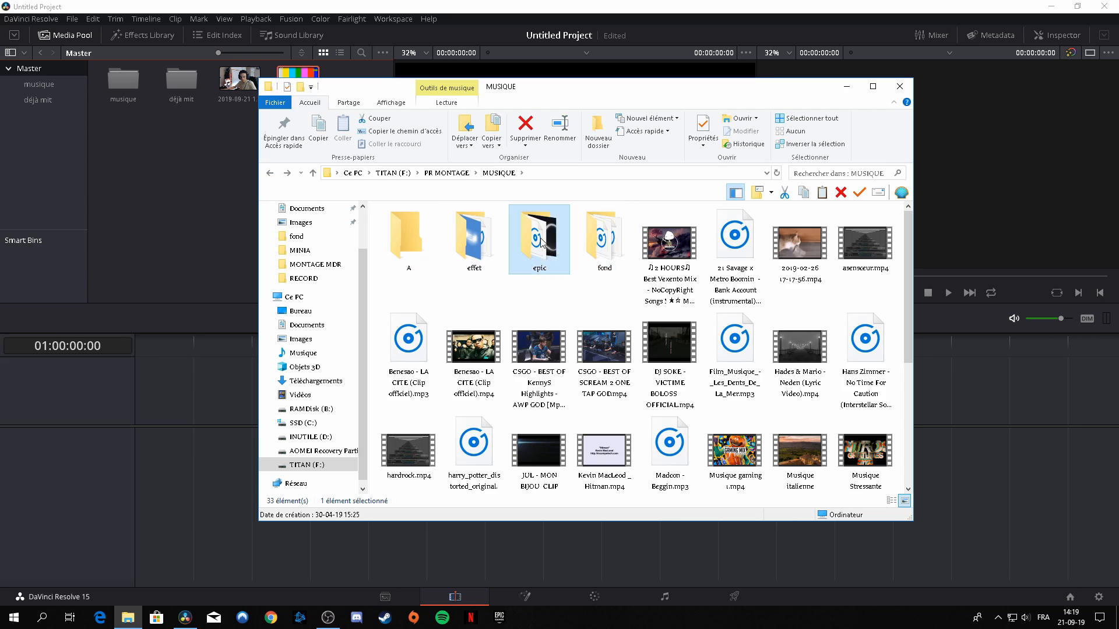
pyautogui.doubleClick(475, 233)
pyautogui.click(270, 173)
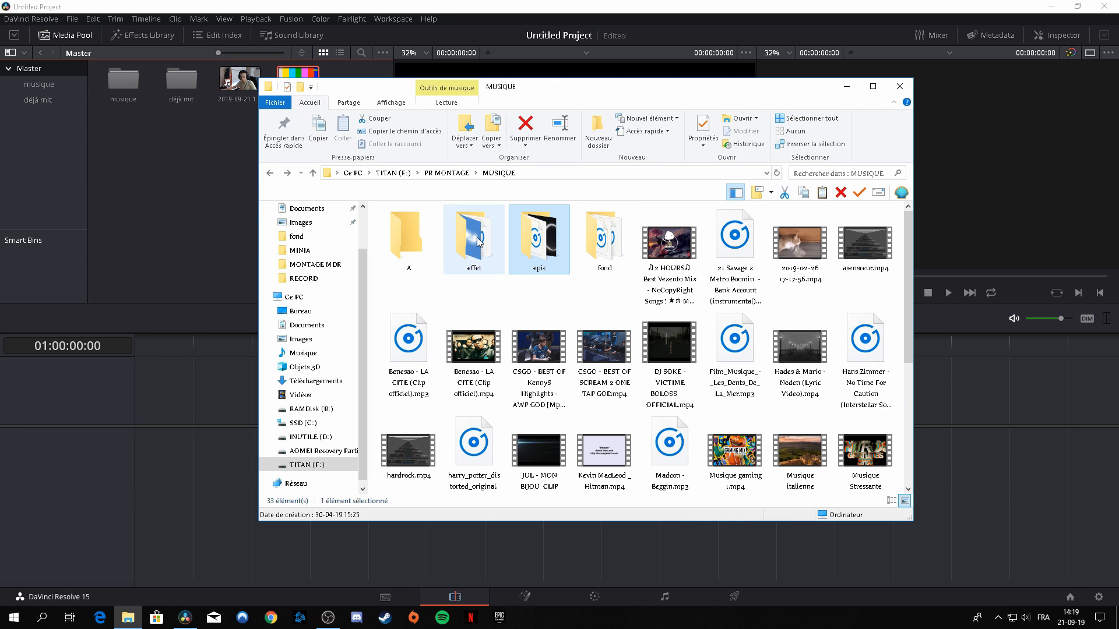
pyautogui.click(489, 256)
pyautogui.doubleClick(490, 261)
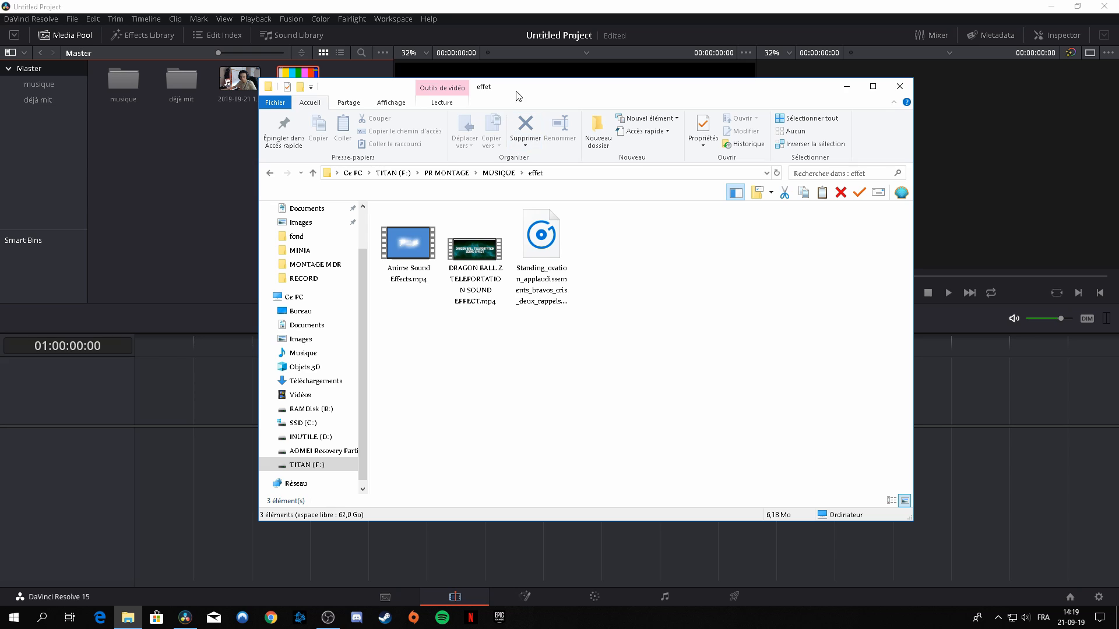
# - Import DRAGON BALL Z TELEPORTATION SOUND EFFECT.mp4 from the effet folder into the Master bin and close File Explorer
pyautogui.moveTo(517, 92); pyautogui.dragTo(574, 96)
pyautogui.click(540, 274)
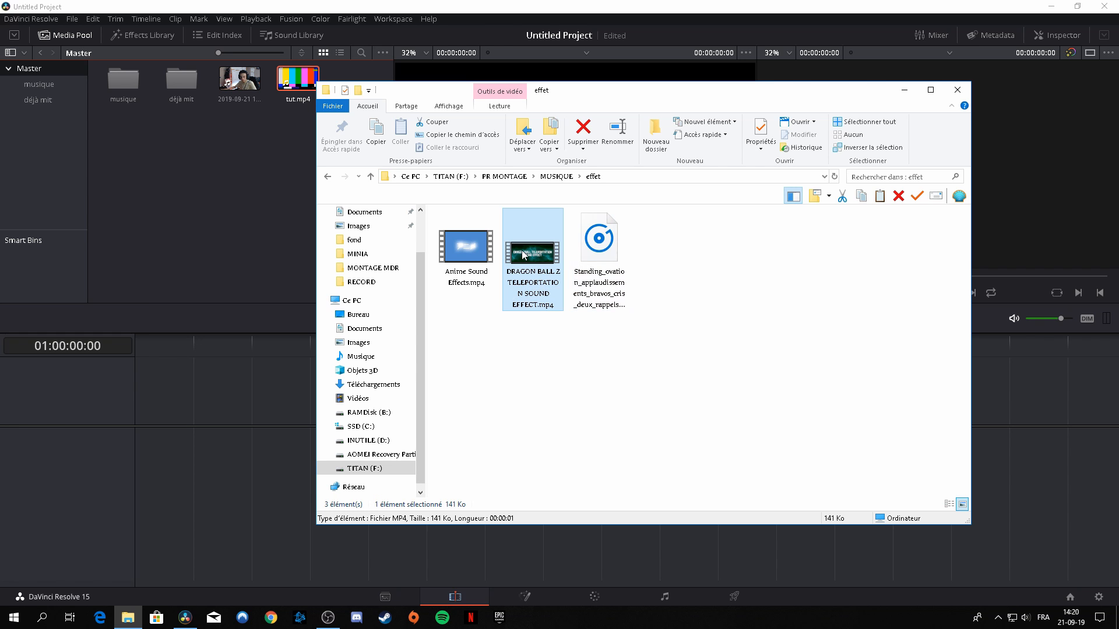
pyautogui.moveTo(535, 286); pyautogui.dragTo(254, 190)
pyautogui.click(957, 89)
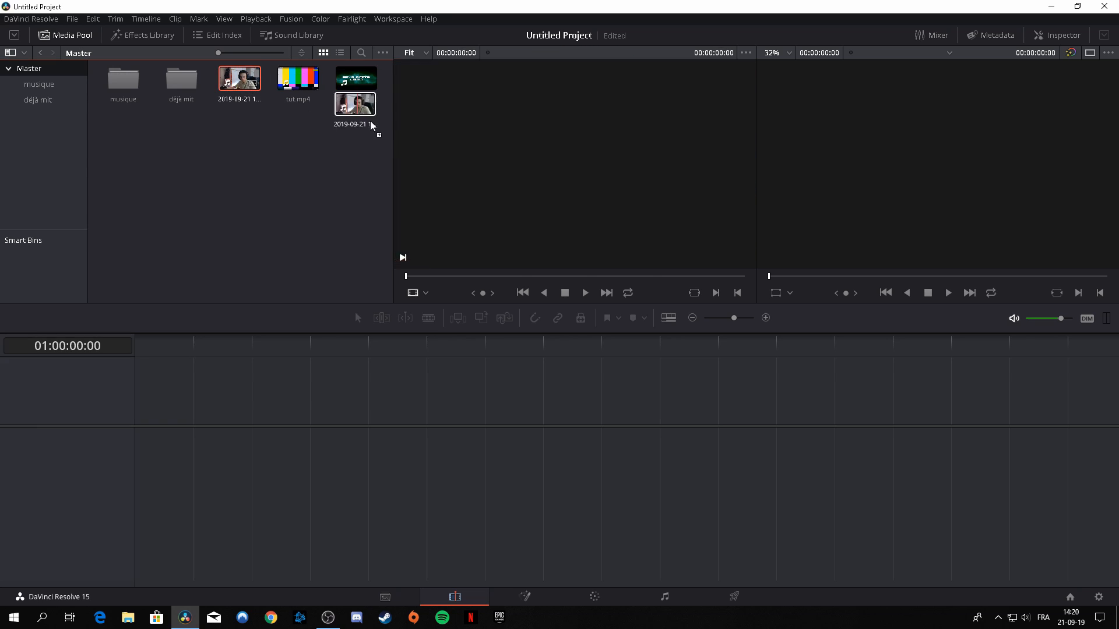
pyautogui.click(253, 87)
pyautogui.moveTo(253, 87); pyautogui.dragTo(629, 145)
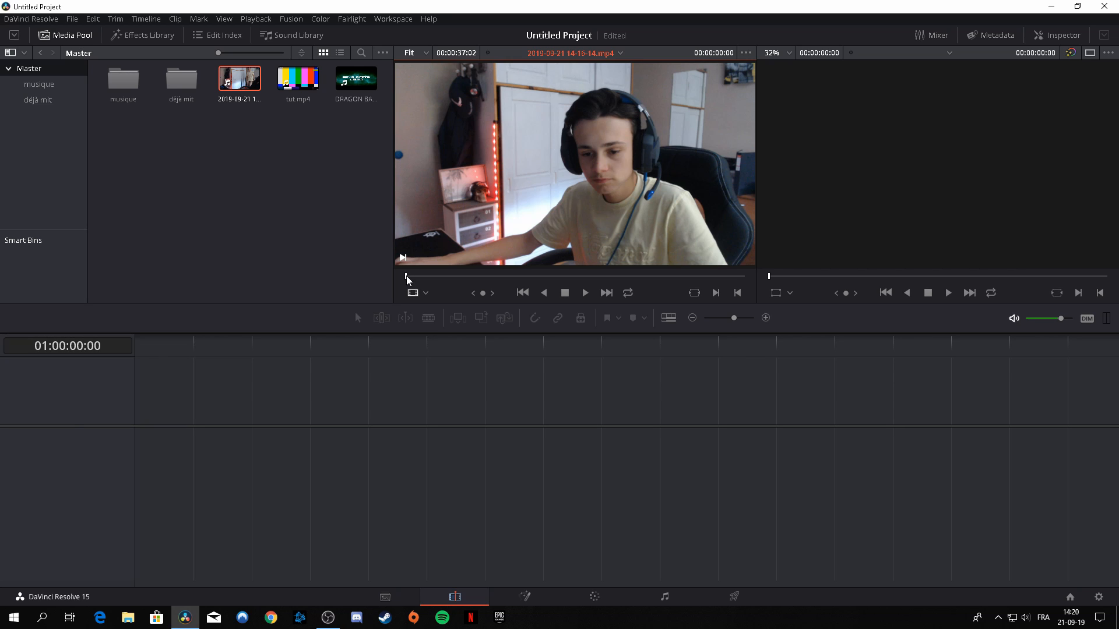
pyautogui.moveTo(407, 276); pyautogui.dragTo(440, 280)
pyautogui.click(586, 293)
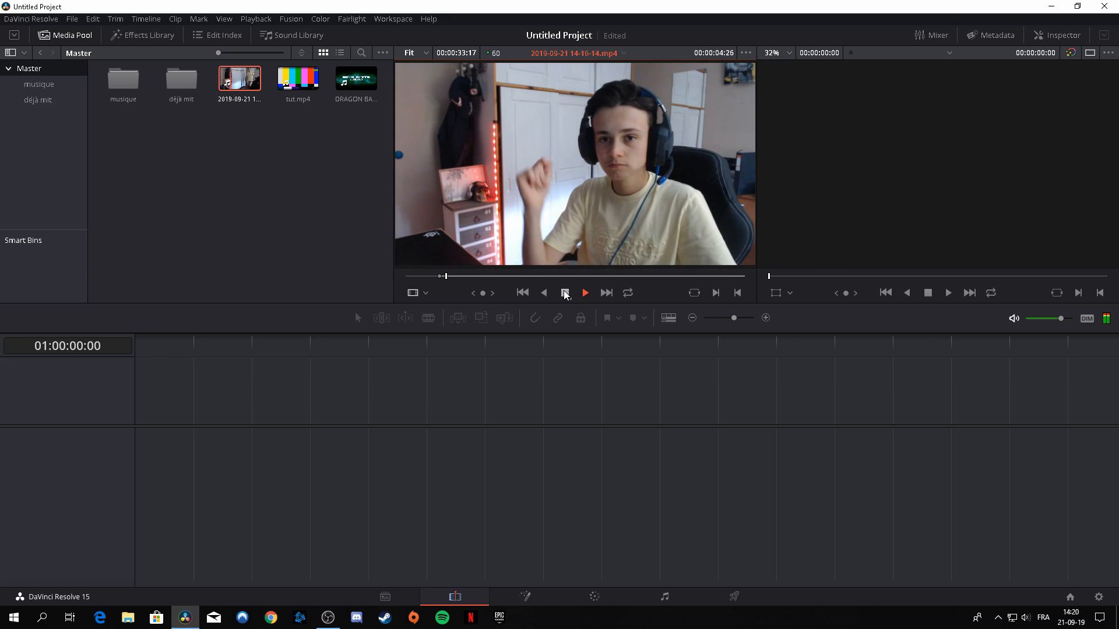
pyautogui.click(565, 293)
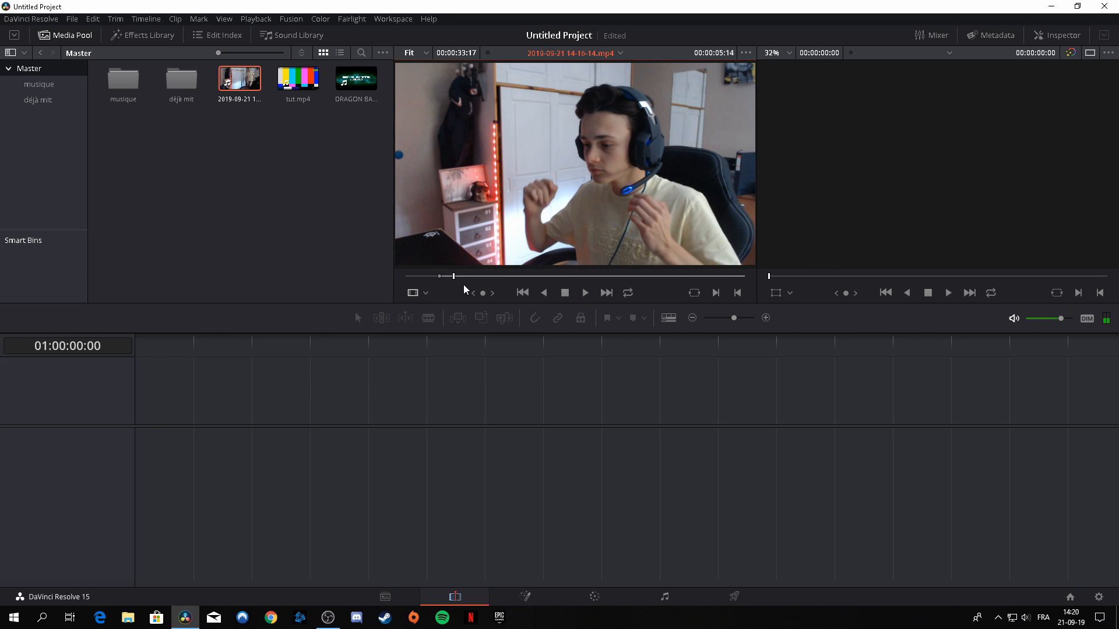
pyautogui.moveTo(453, 277)
pyautogui.mouseDown()
pyautogui.moveTo(440, 282)
pyautogui.moveTo(448, 278)
pyautogui.mouseUp()
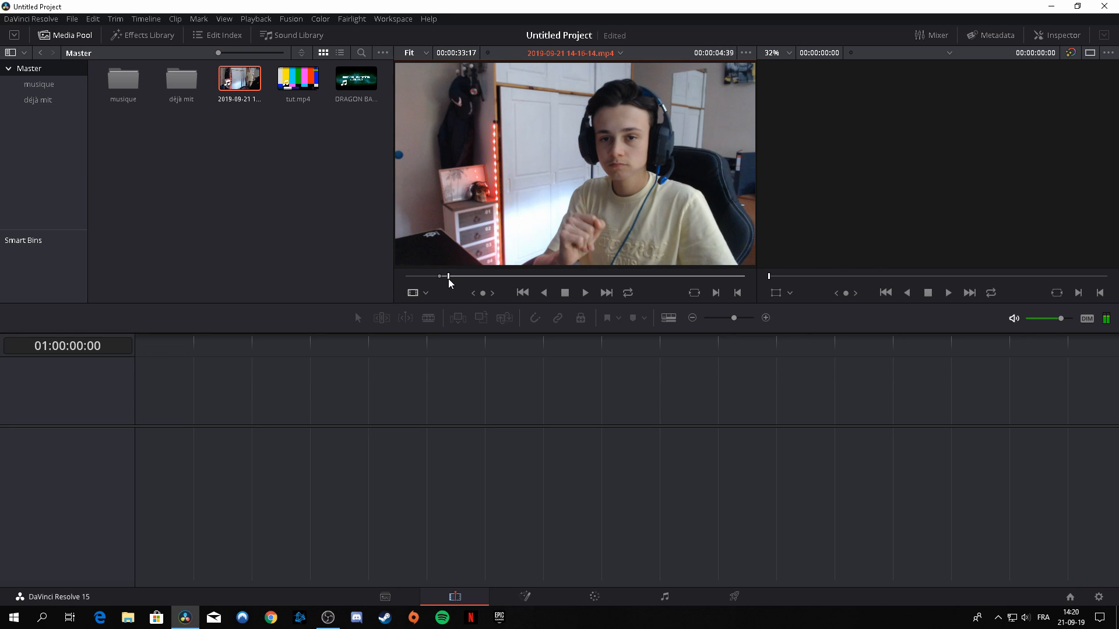
pyautogui.press('o')
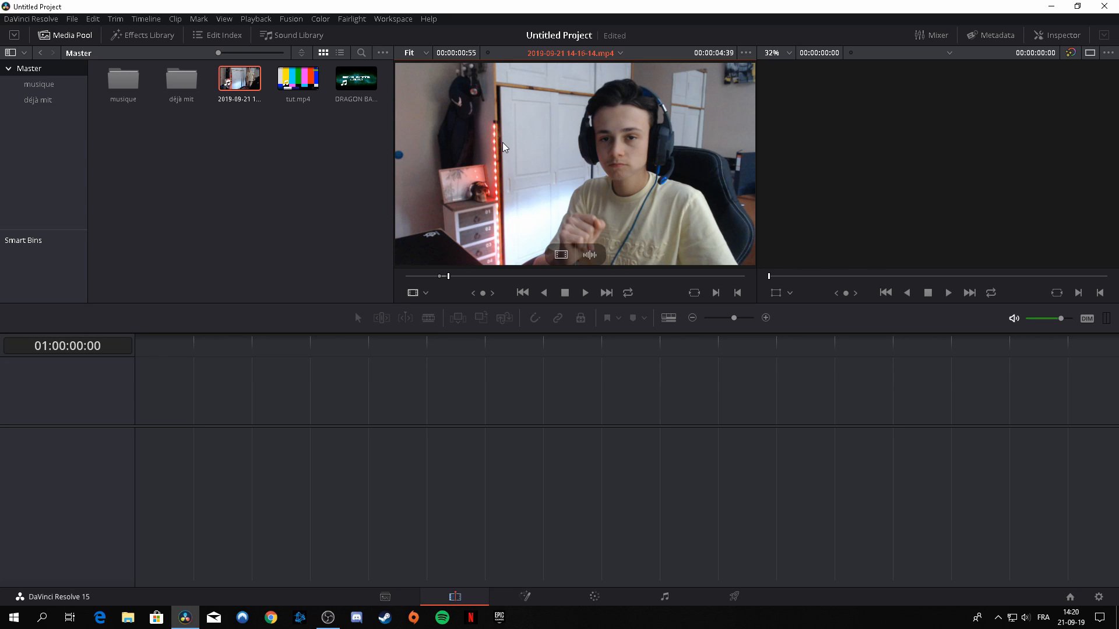
pyautogui.moveTo(505, 147); pyautogui.dragTo(144, 455)
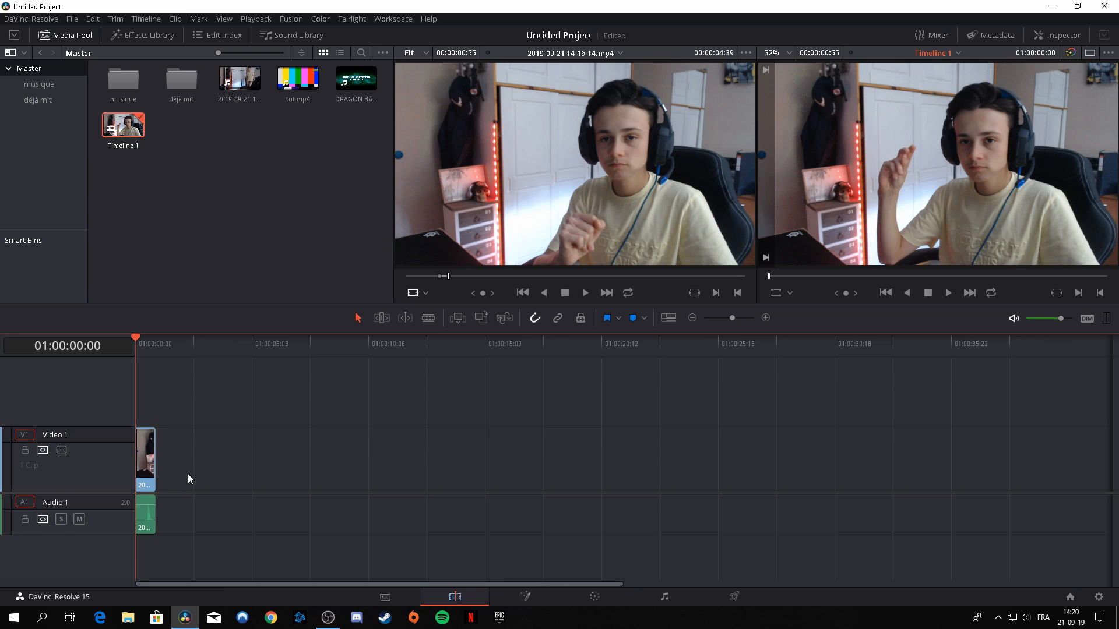
# - Play back the first clip on the timeline and return the playhead to the start
pyautogui.moveTo(733, 317); pyautogui.dragTo(744, 319)
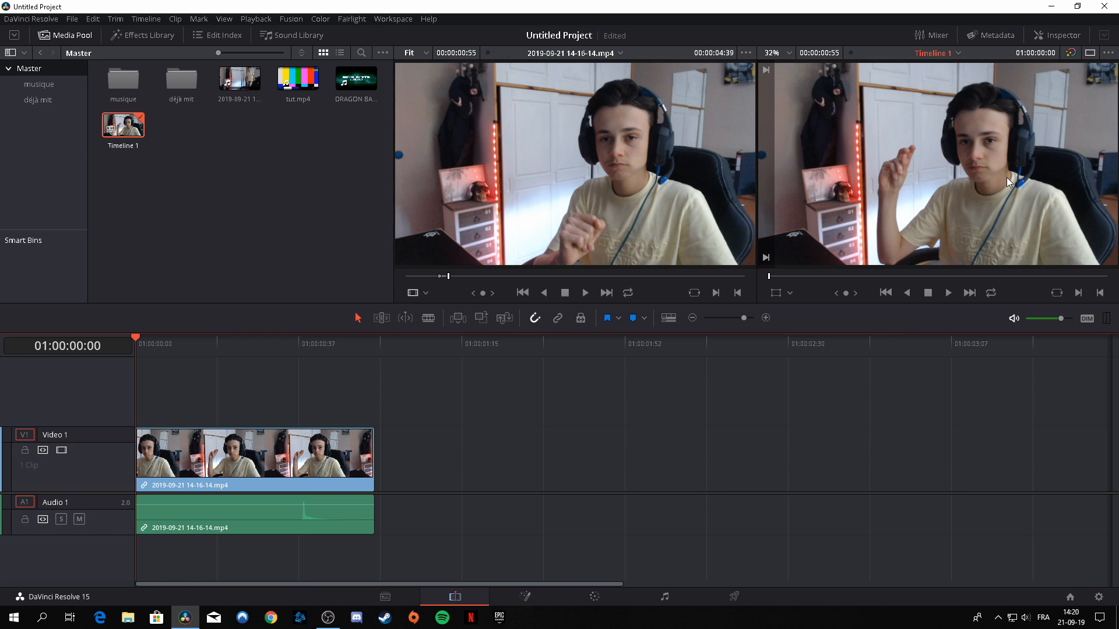
pyautogui.click(948, 294)
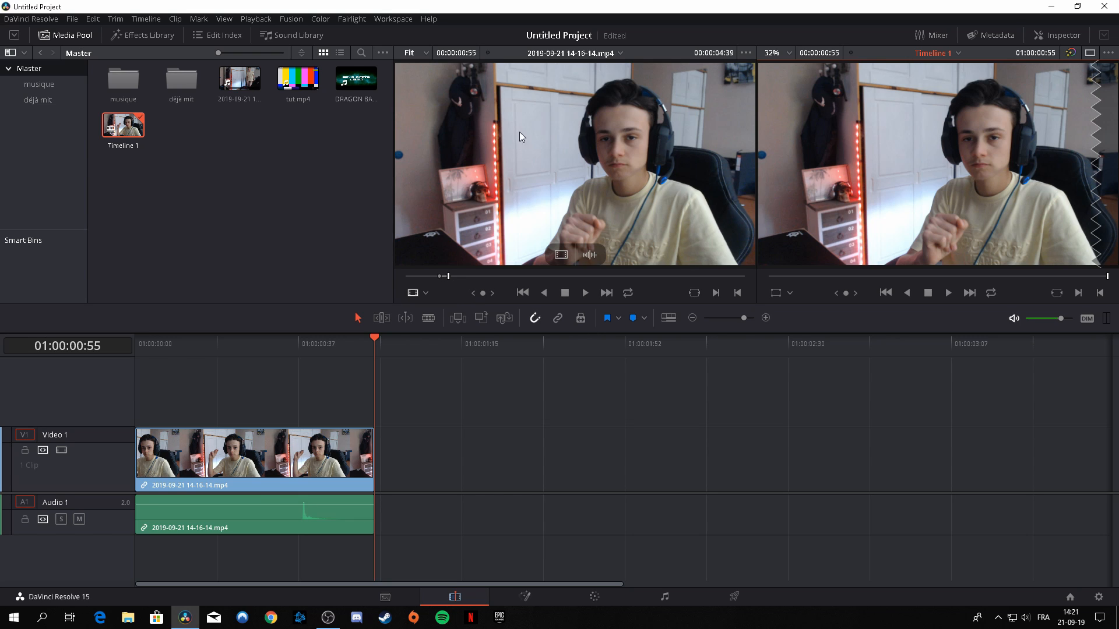
pyautogui.click(343, 344)
pyautogui.press('Home')
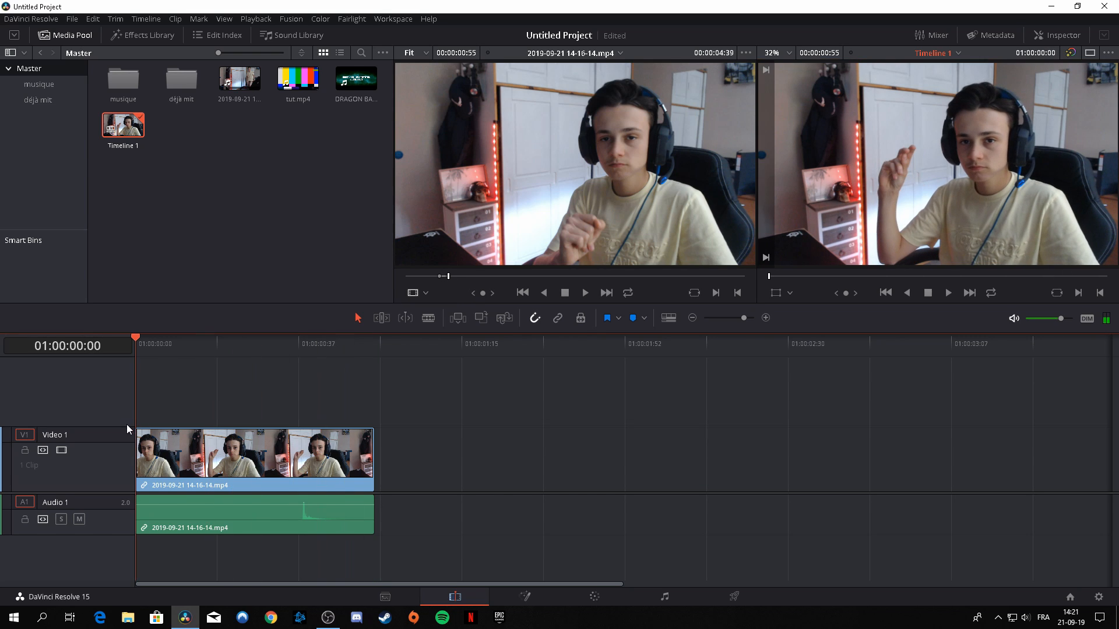
# - Find the mid-air jump in the source footage after the snap and set an in point at 00:00:12:51
pyautogui.click(585, 293)
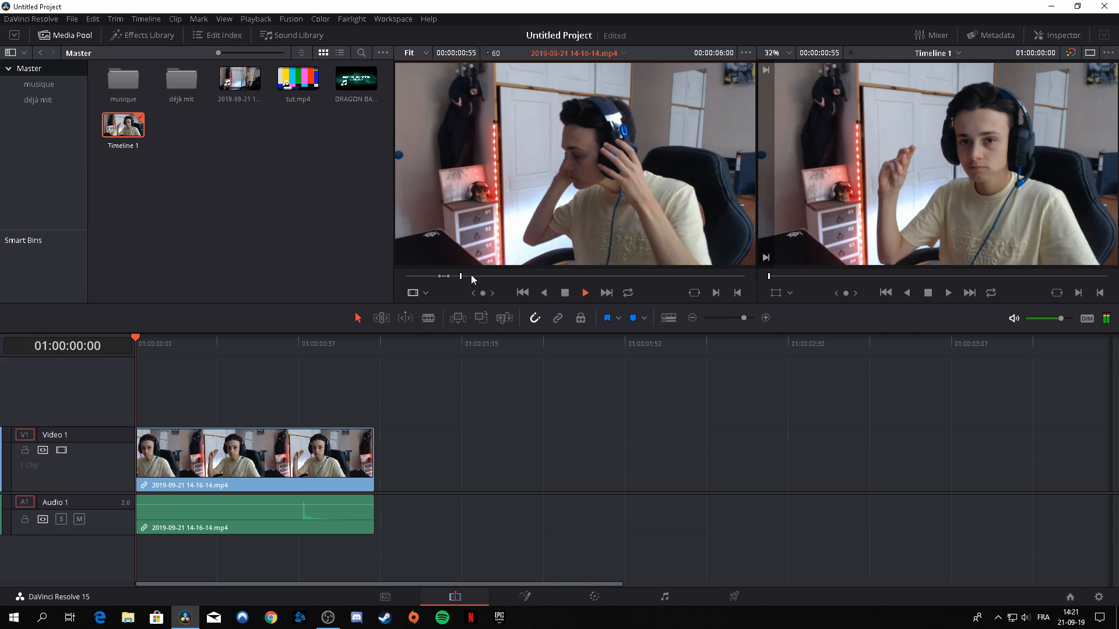
pyautogui.click(447, 282)
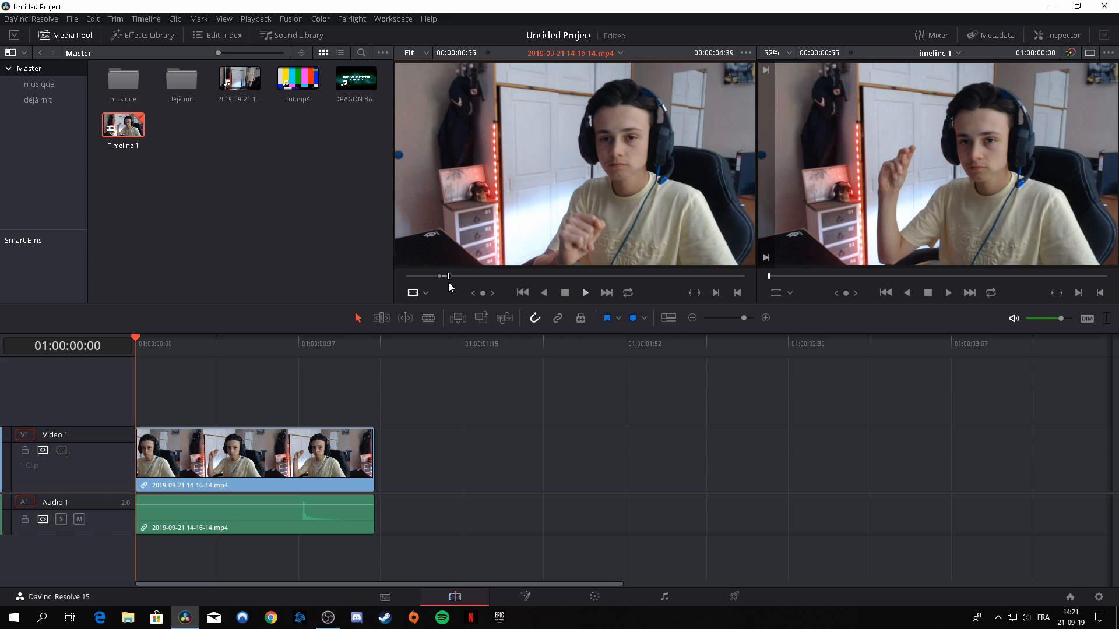
pyautogui.press('space')
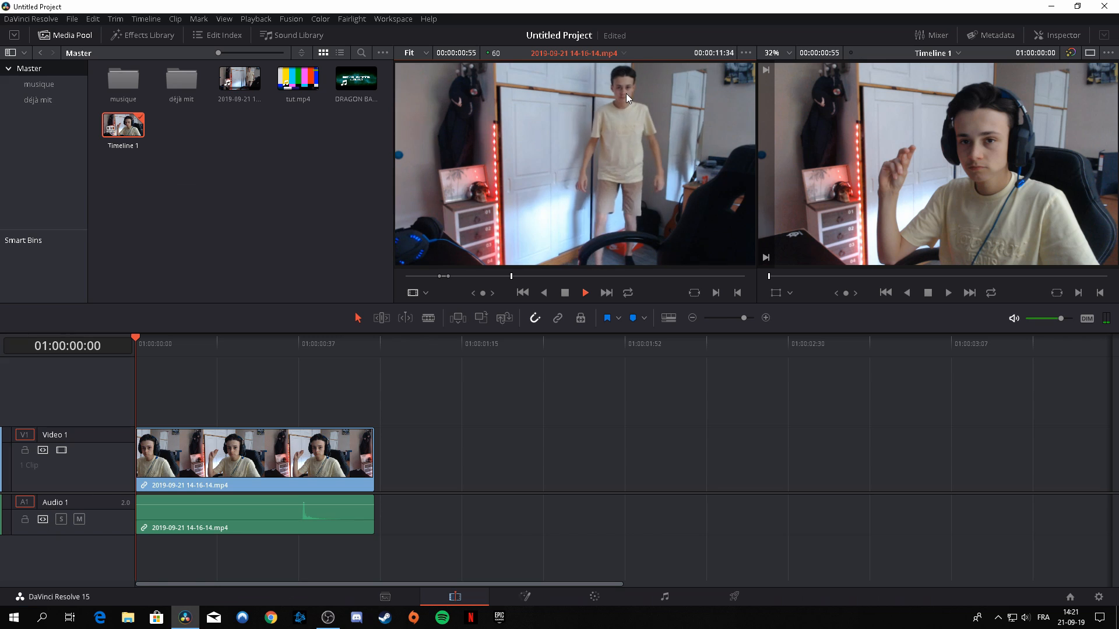
pyautogui.click(565, 293)
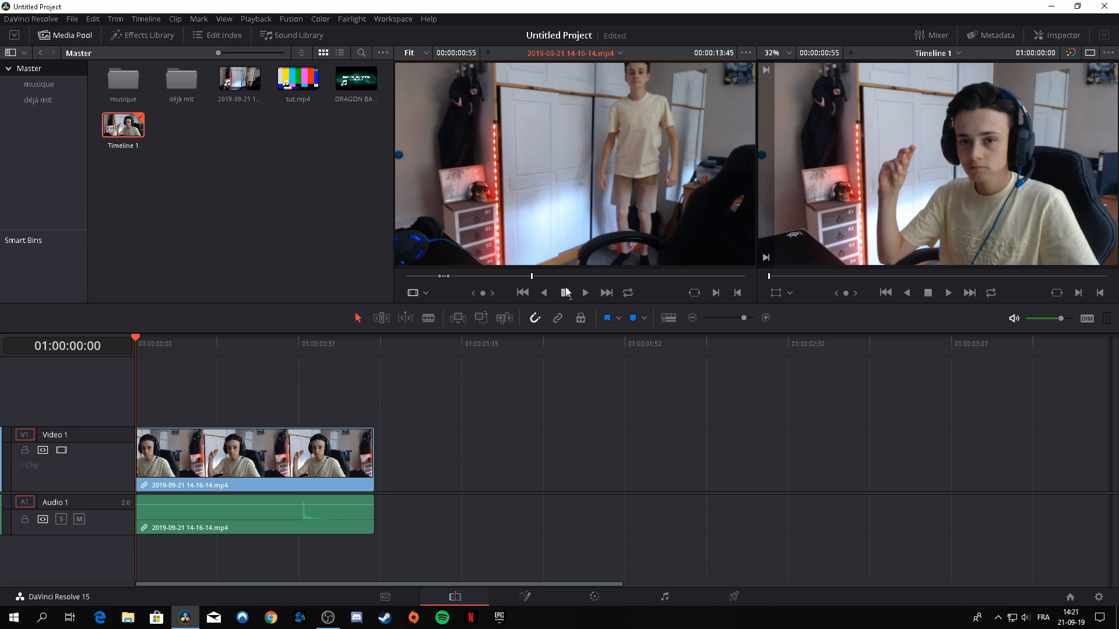
pyautogui.click(585, 292)
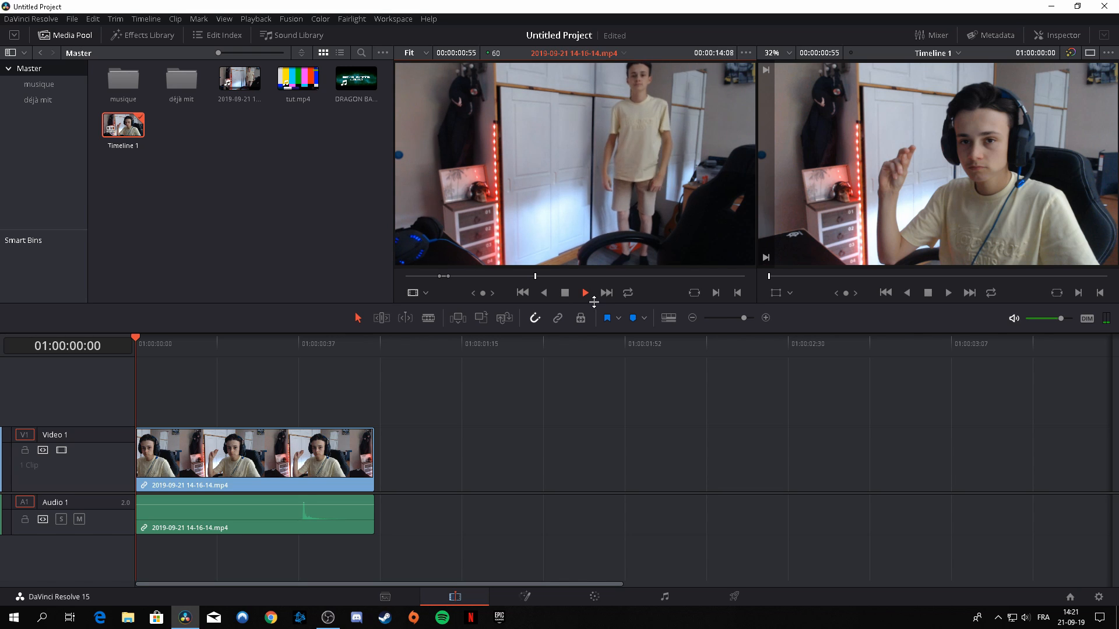
pyautogui.press('j')
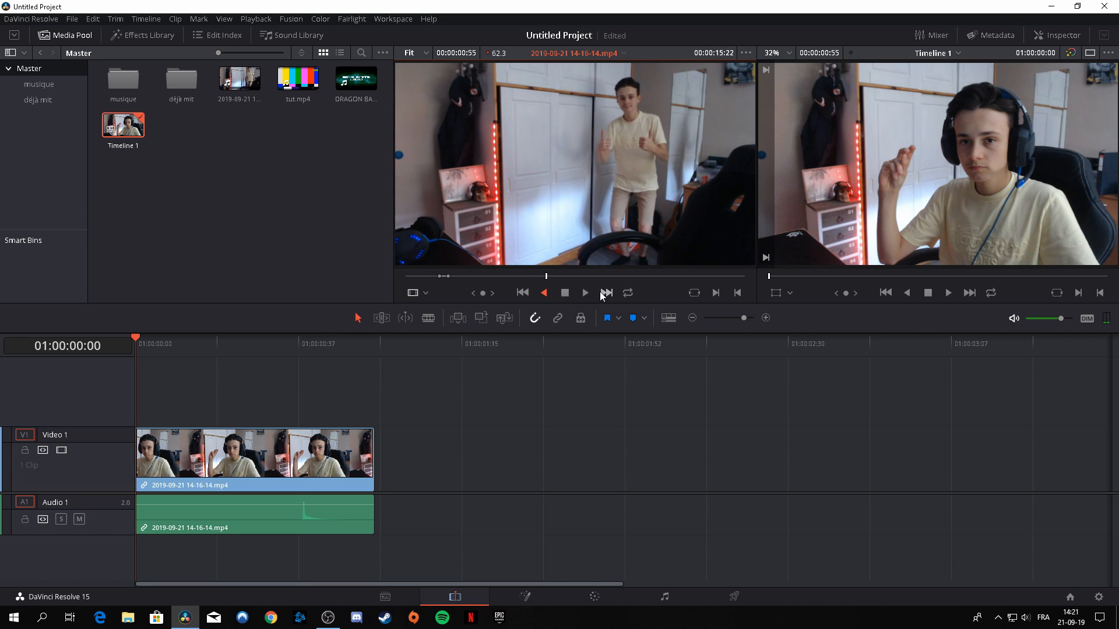
pyautogui.press('k')
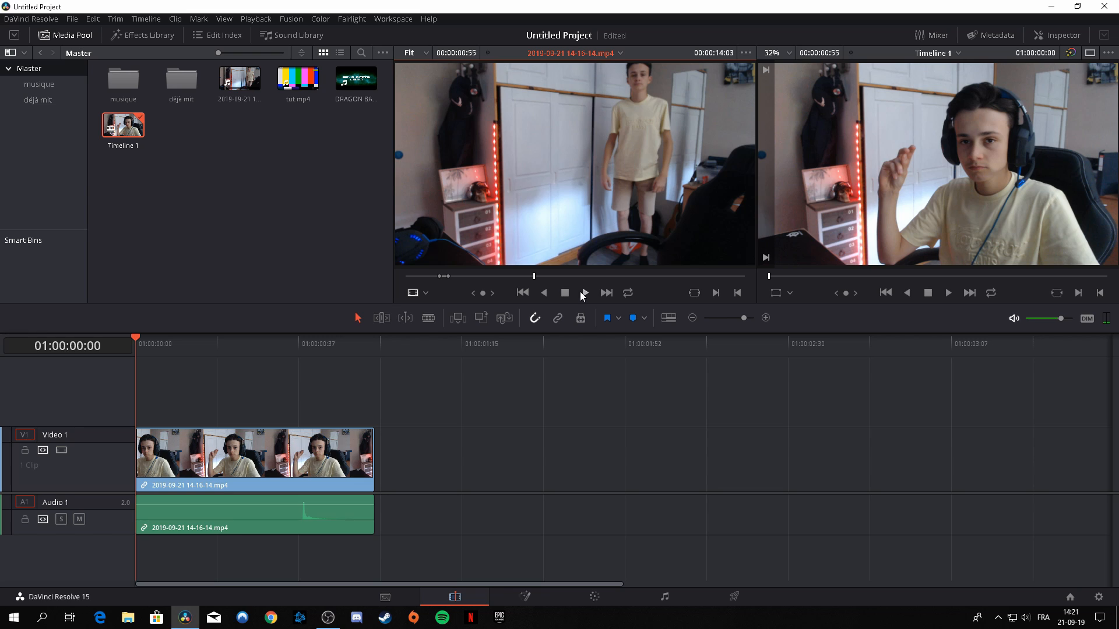
pyautogui.press('j')
pyautogui.press('l')
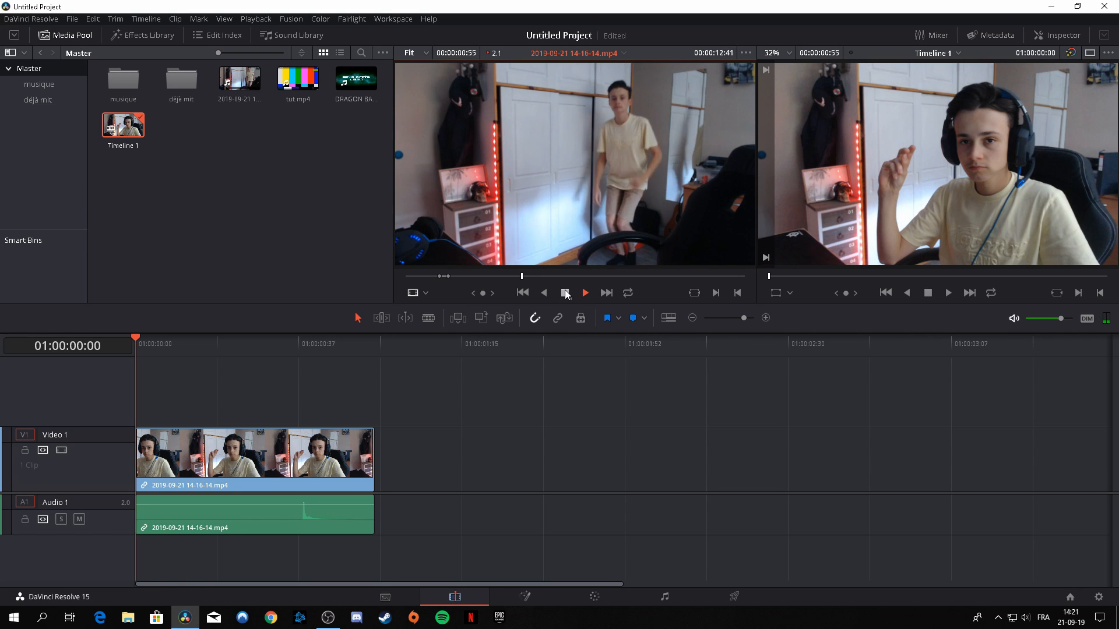
pyautogui.press('k')
pyautogui.moveTo(526, 277); pyautogui.dragTo(523, 277)
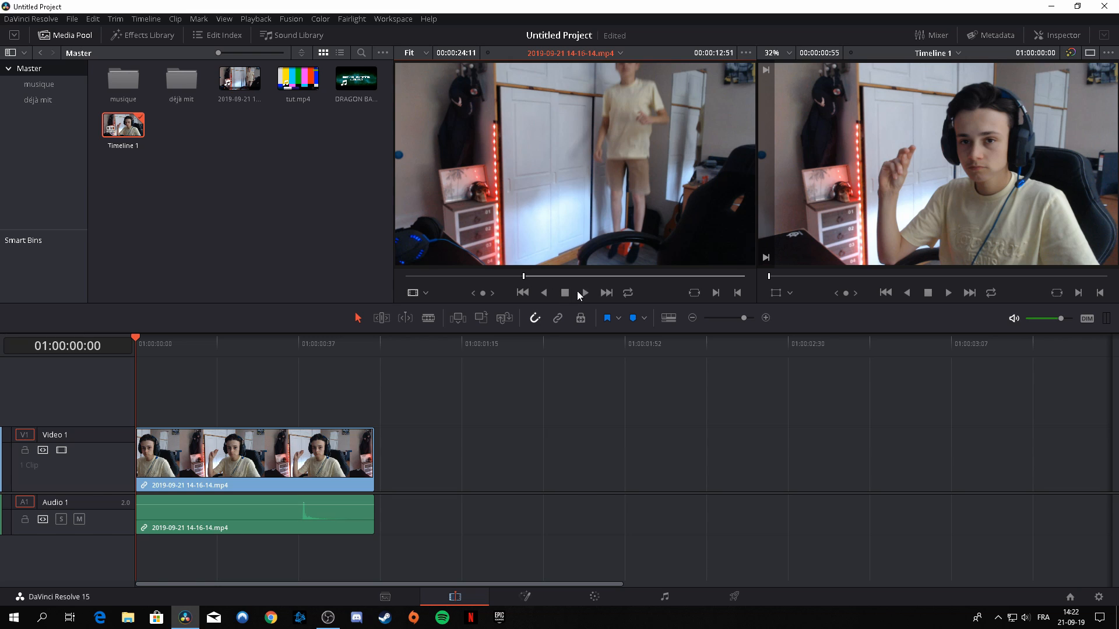
# - Set the out point at 00:00:13:51, append the jump segment after the first timeline clip and play the edit
pyautogui.press('l')
pyautogui.click(564, 292)
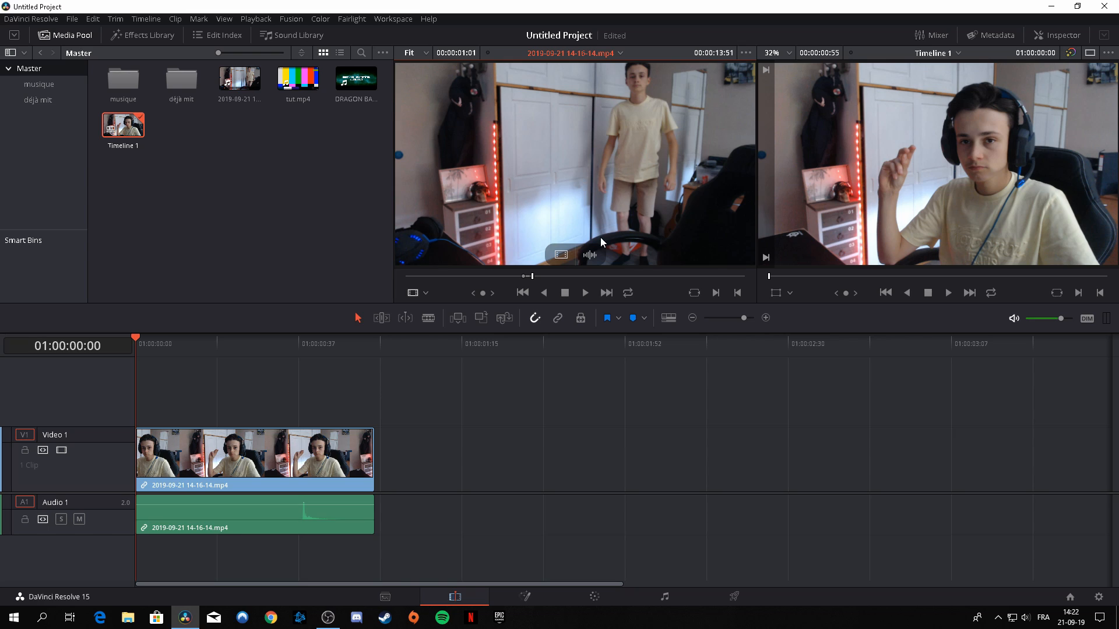
pyautogui.moveTo(573, 153); pyautogui.dragTo(578, 369)
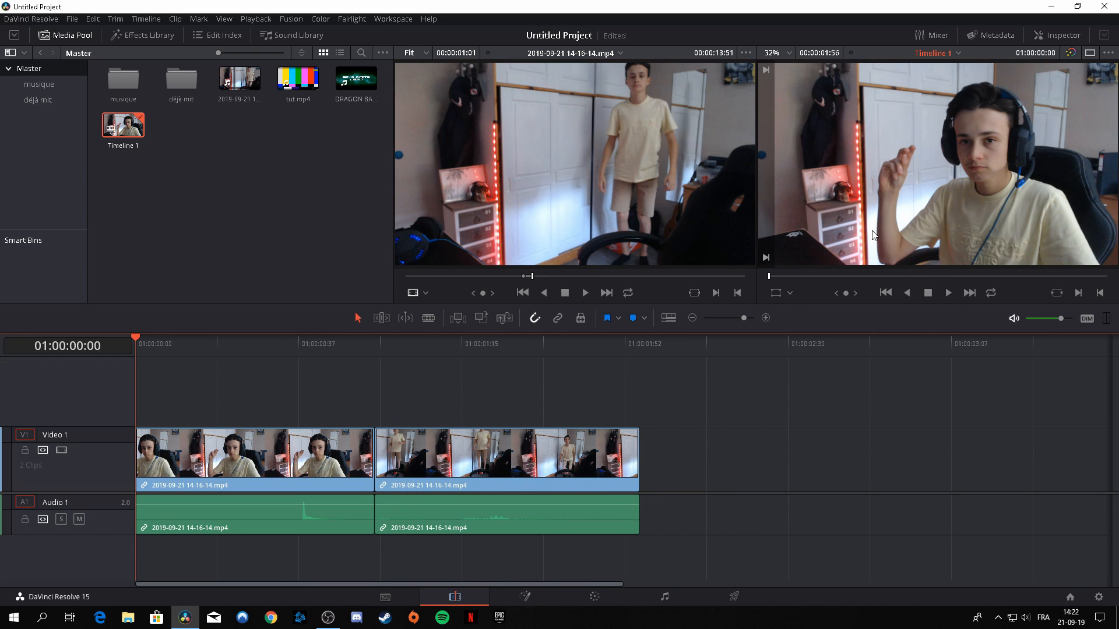
pyautogui.click(949, 293)
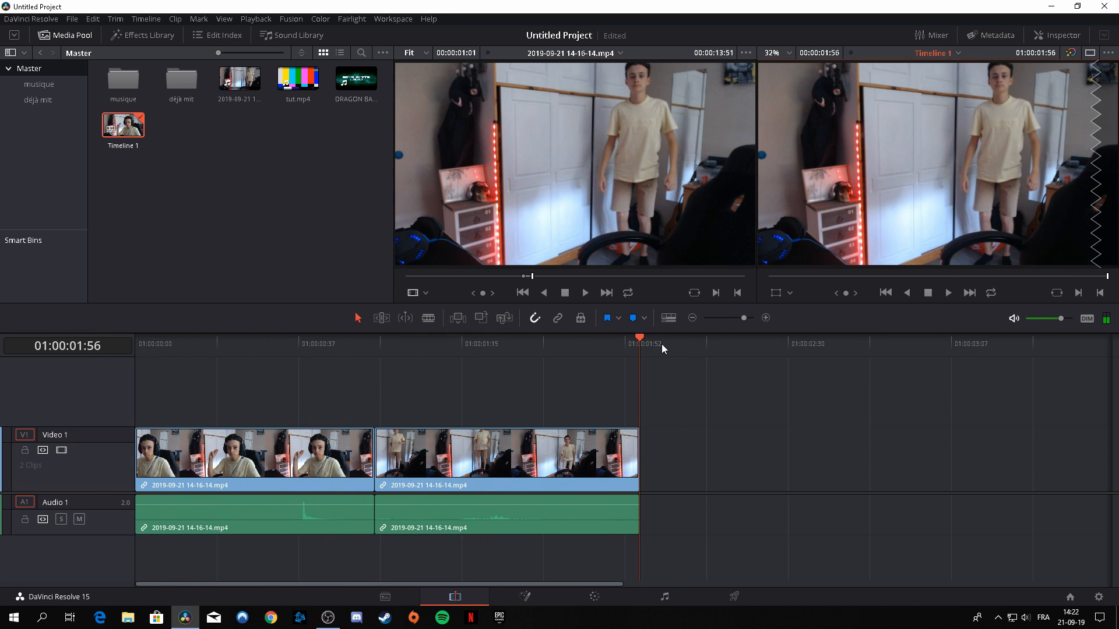
# - Load and mark DRAGON BALL Z TELEPORTATION SOUND EFFECT.mp4, and add it to the timeline from the cut at 01:00:00:55, with its sound on Audio 2
pyautogui.moveTo(662, 344); pyautogui.dragTo(374, 350)
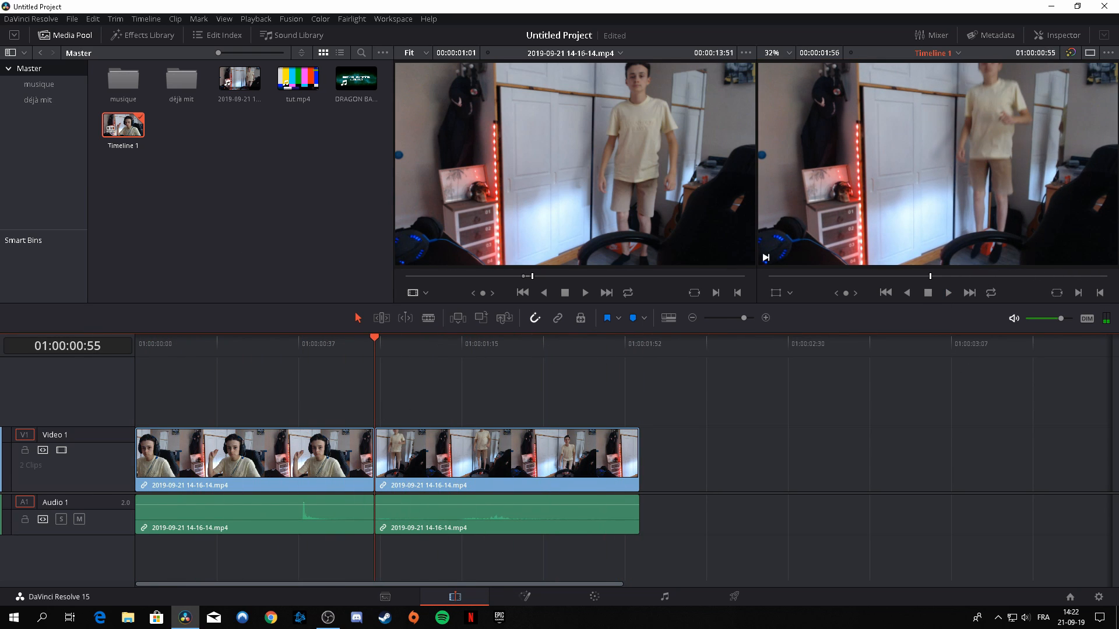
pyautogui.moveTo(356, 78); pyautogui.dragTo(513, 169)
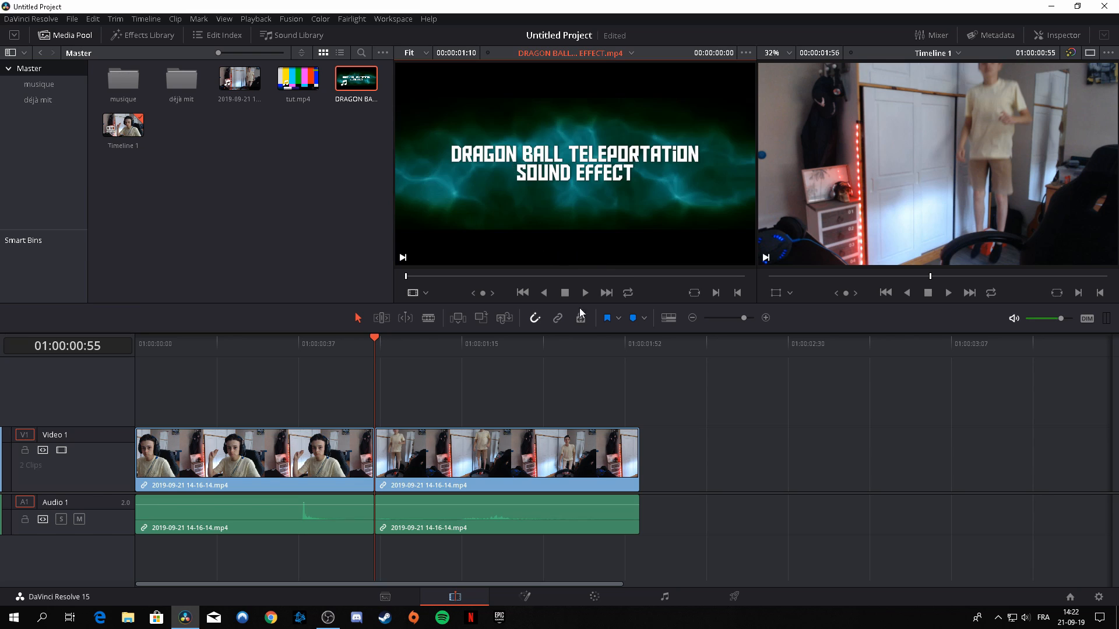
pyautogui.click(585, 292)
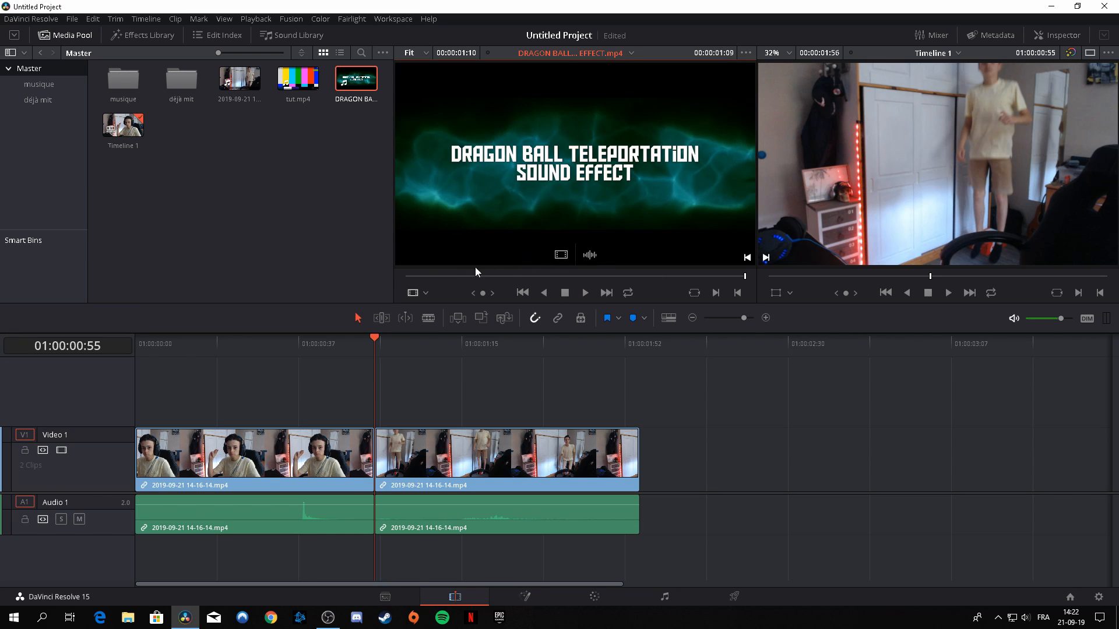
pyautogui.moveTo(466, 275); pyautogui.dragTo(745, 279)
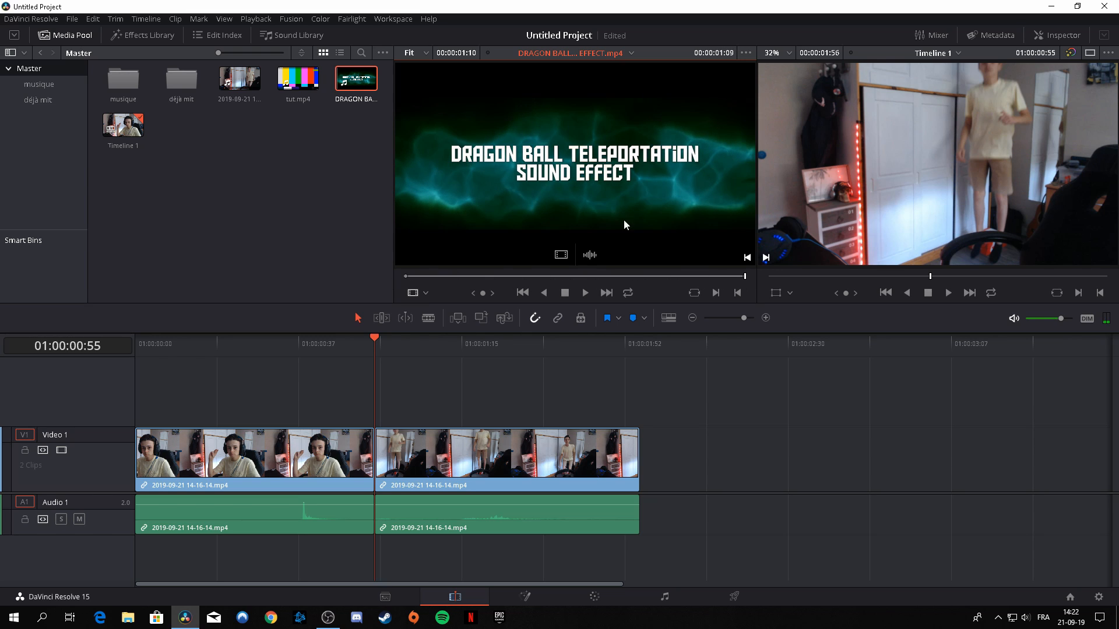
pyautogui.moveTo(624, 225); pyautogui.dragTo(380, 571)
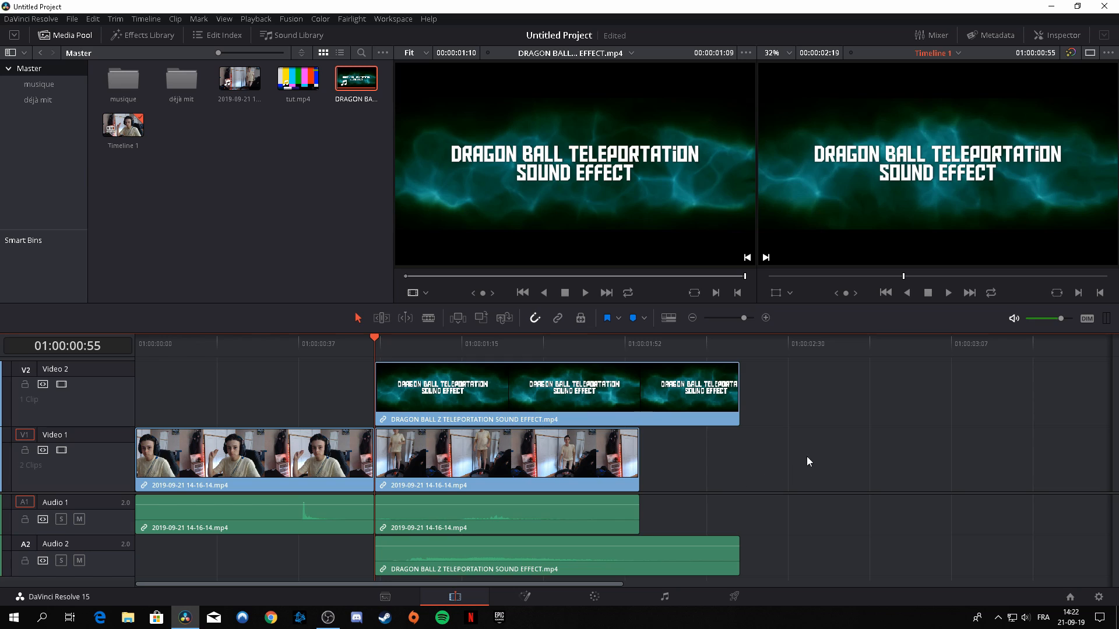
# - Delete only the sound effect's picture from Video 2 and trim its audio to the end of the second video clip
pyautogui.moveTo(579, 131)
pyautogui.click(426, 401)
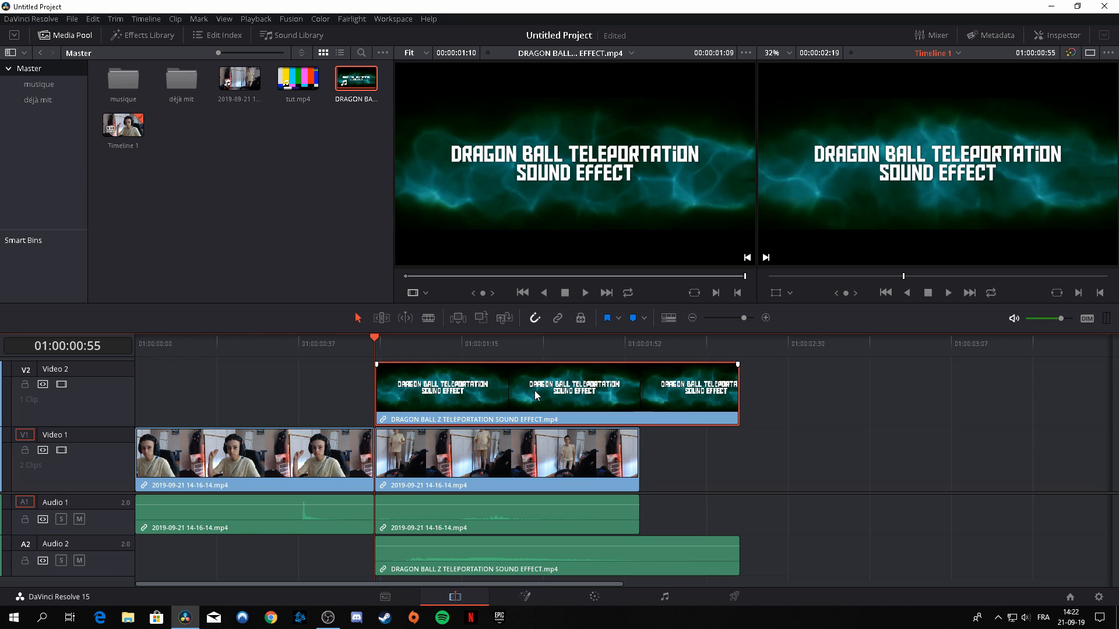
pyautogui.press('Delete')
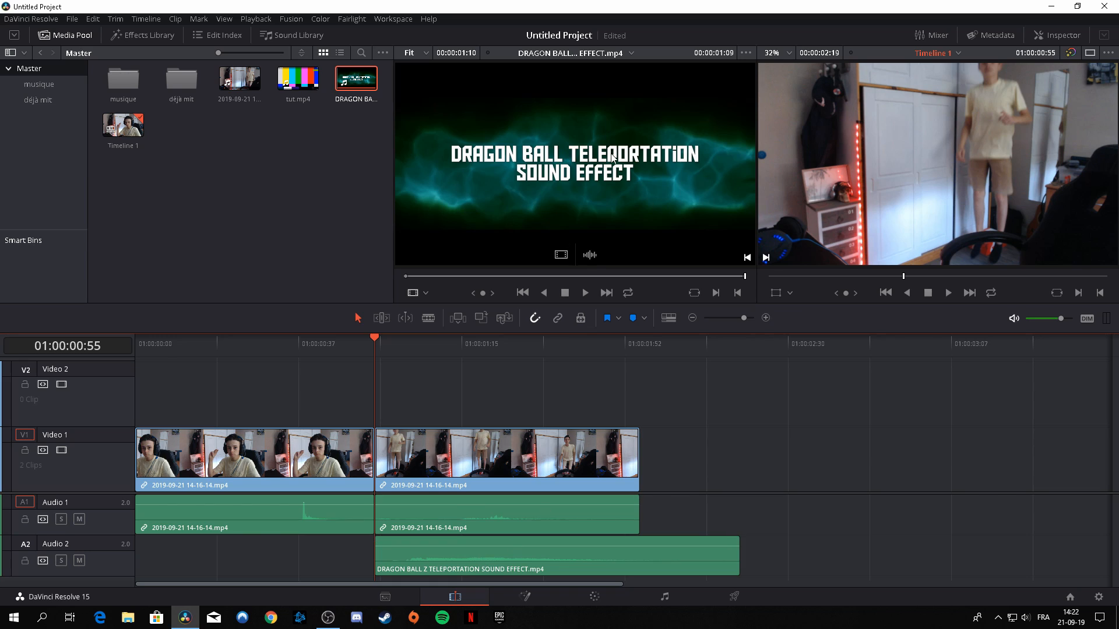
pyautogui.moveTo(738, 554); pyautogui.dragTo(633, 554)
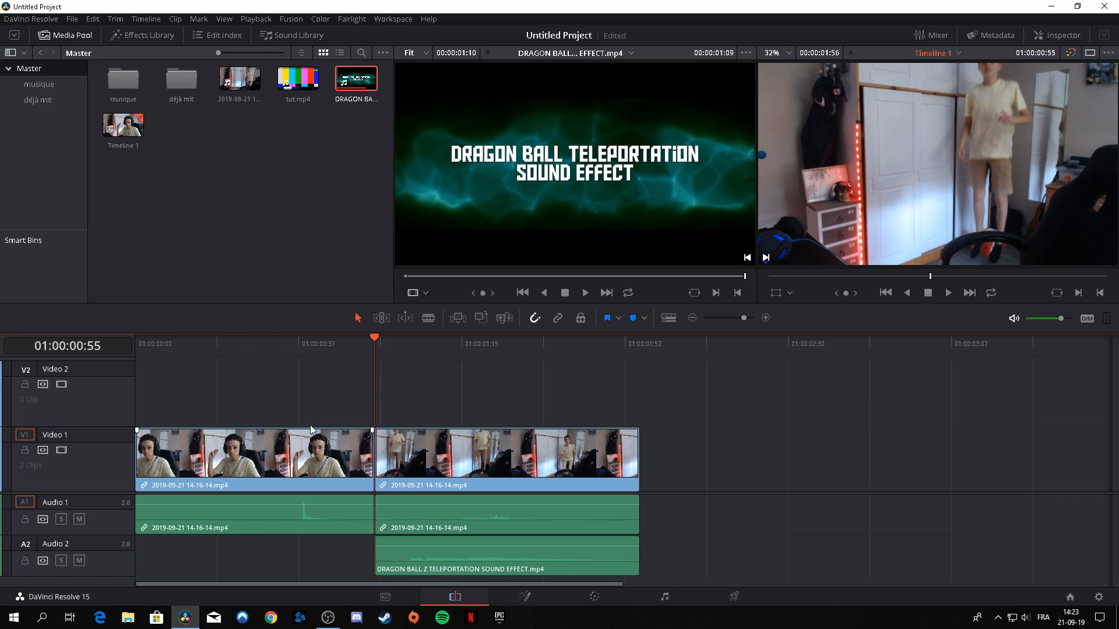
# - Adjust the volume line of the teleportation sound effect on Audio 2 and return the playhead to the timeline start
pyautogui.moveTo(286, 349); pyautogui.dragTo(138, 390)
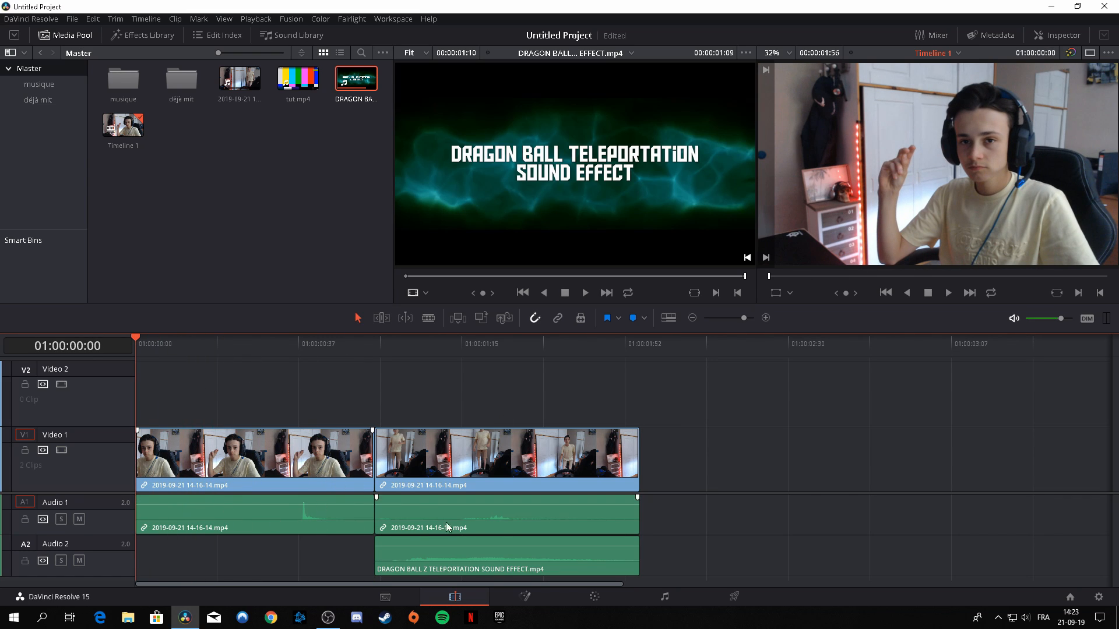
pyautogui.moveTo(137, 335); pyautogui.dragTo(373, 400)
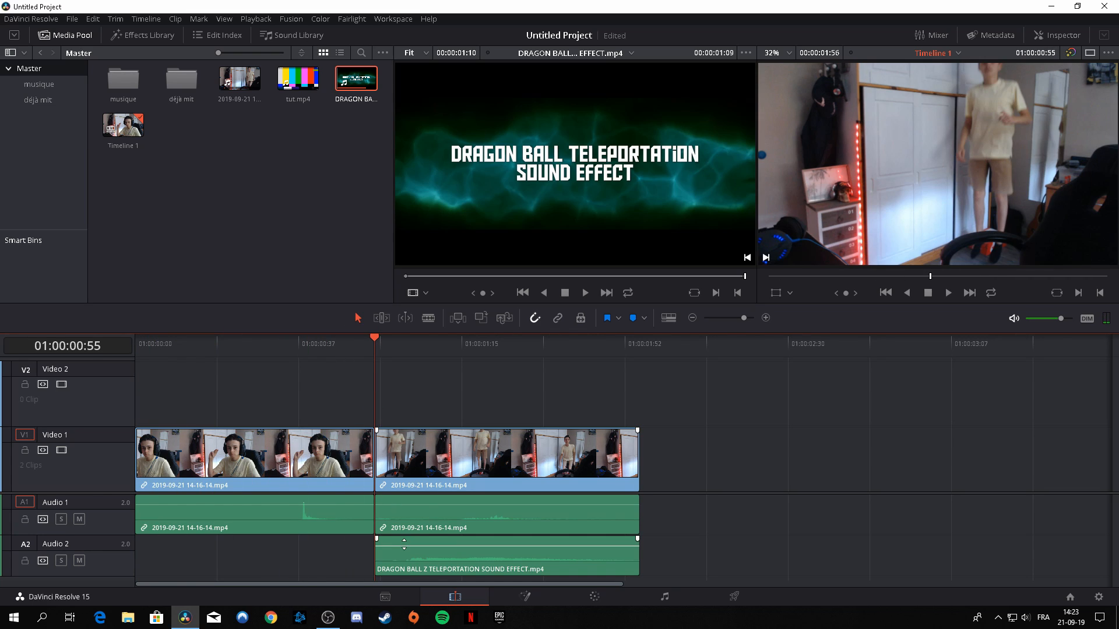
pyautogui.moveTo(404, 545); pyautogui.dragTo(403, 545)
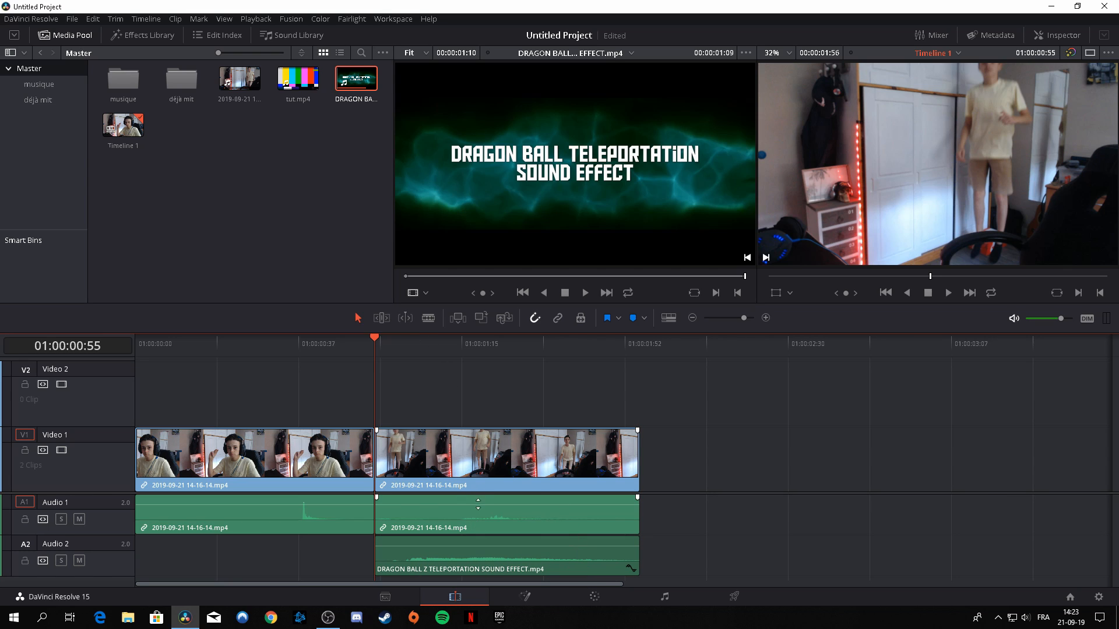
pyautogui.moveTo(374, 343); pyautogui.dragTo(144, 403)
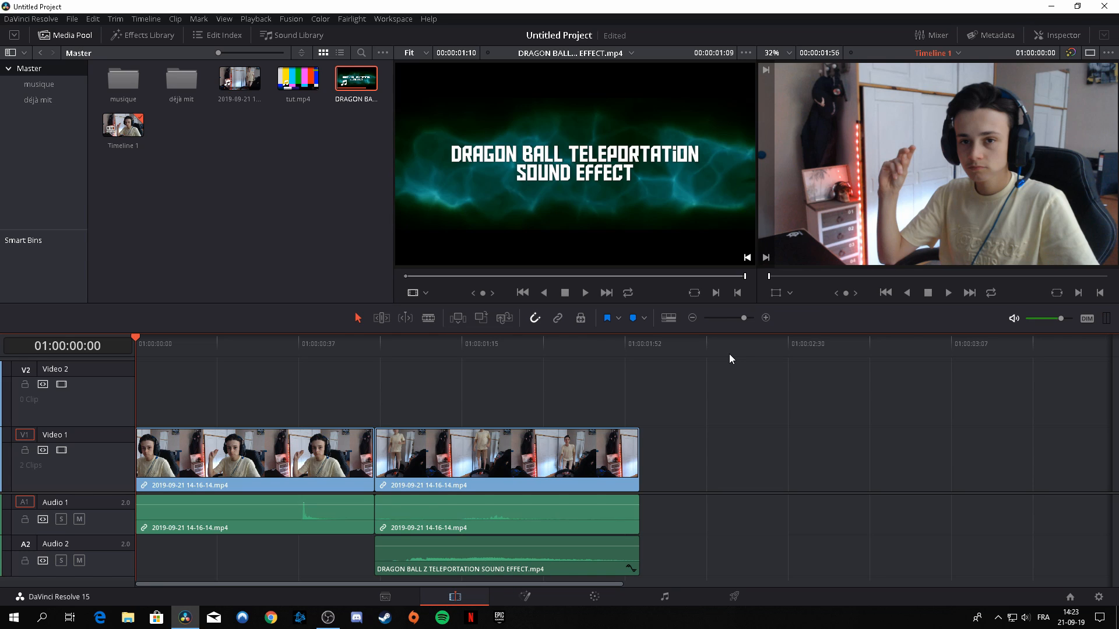
# - Save the project as téléportation
pyautogui.hotkey('ctrl', 's')
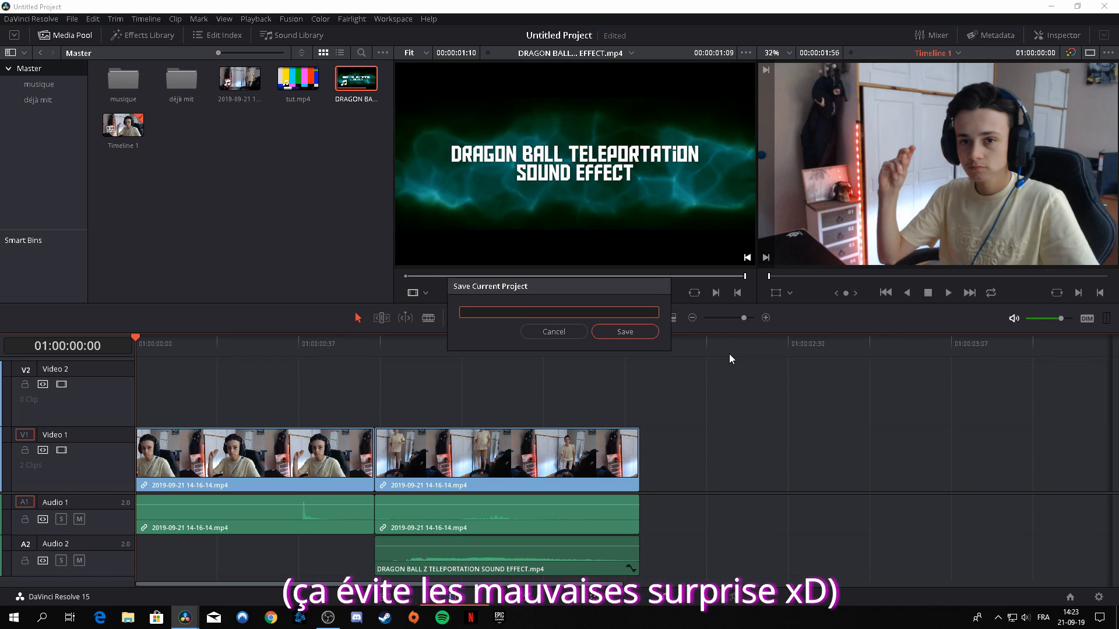
pyautogui.write('tél')
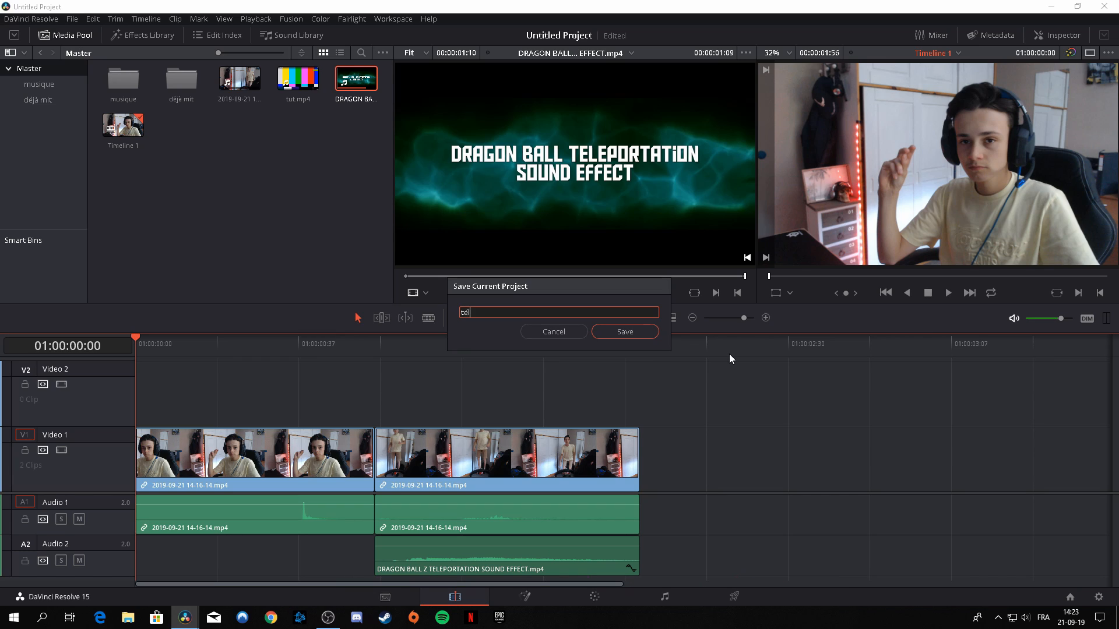
pyautogui.write('éportation')
pyautogui.click(624, 330)
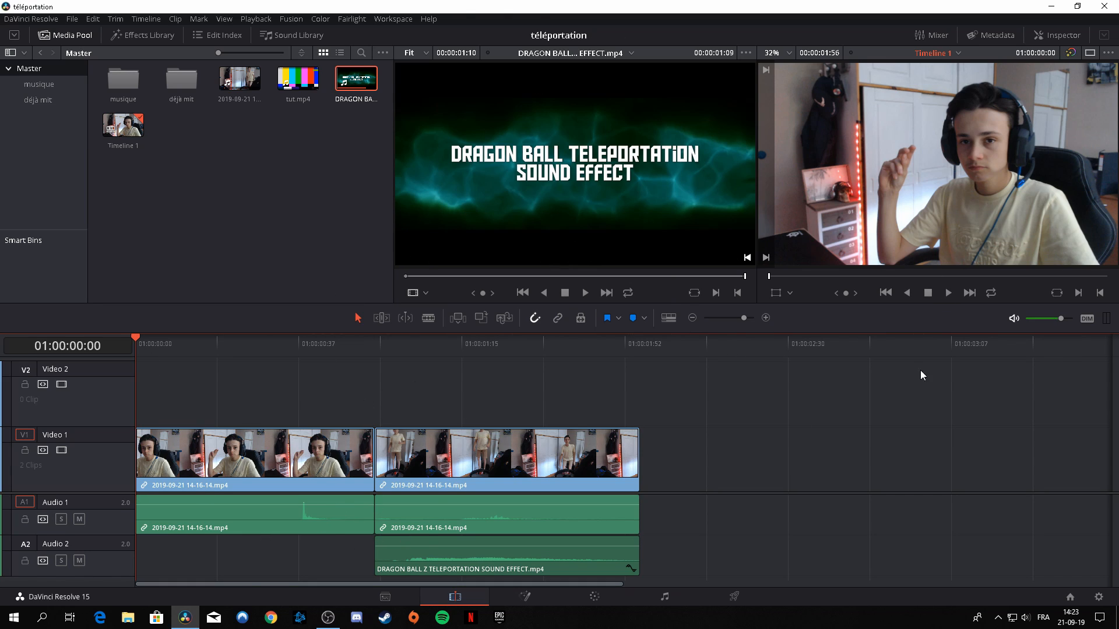
# - Play the edit through once in the timeline viewer and once full screen, returning the playhead to the timeline start
pyautogui.click(949, 295)
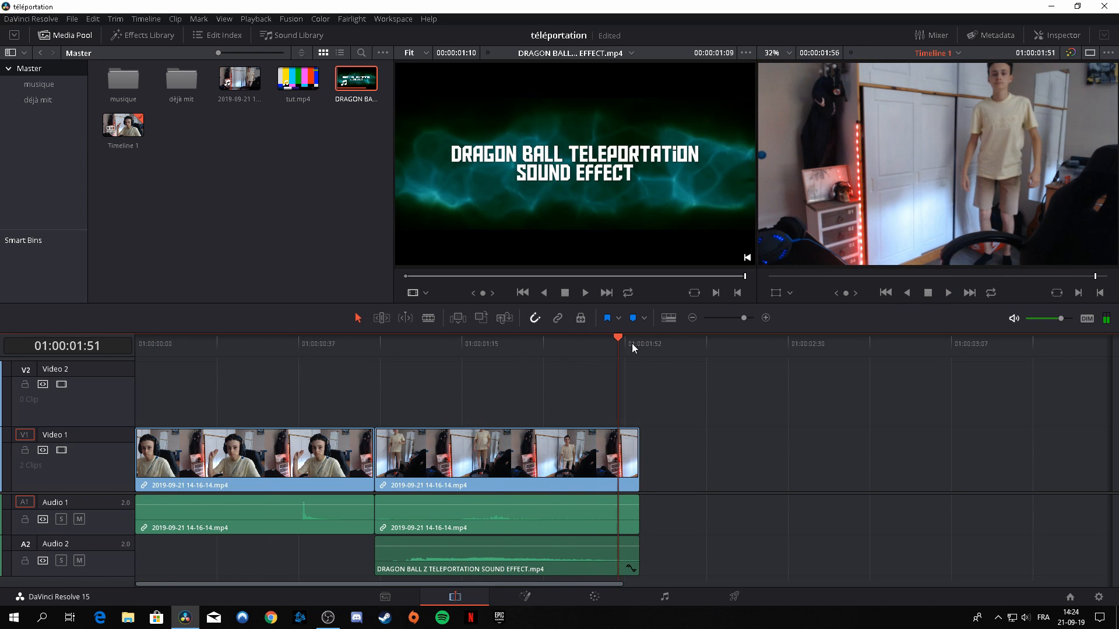
pyautogui.moveTo(632, 344); pyautogui.dragTo(143, 419)
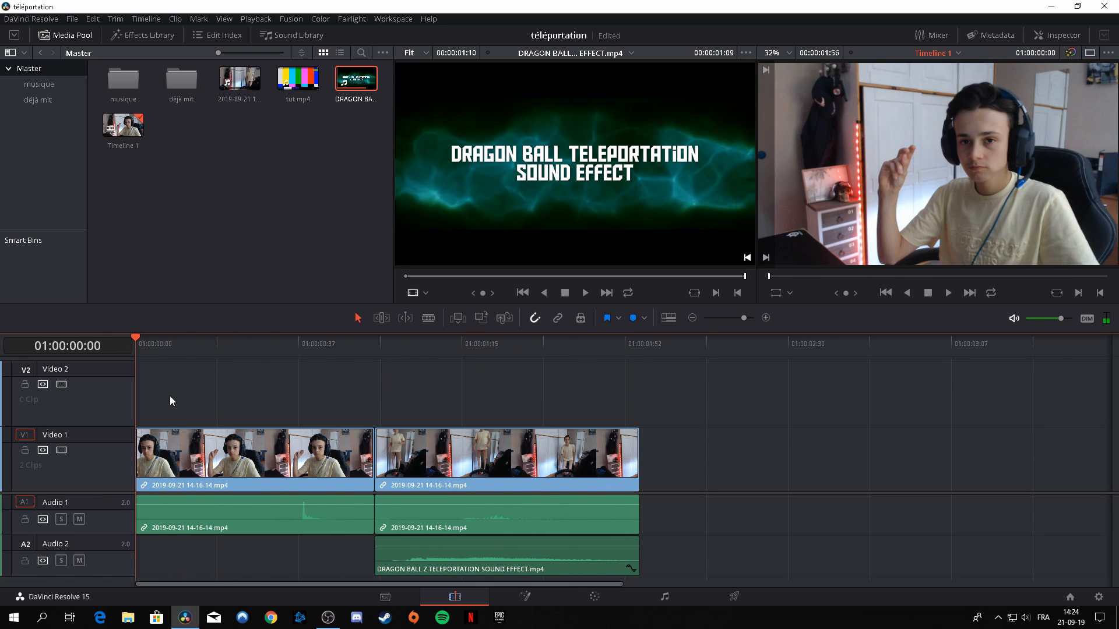
pyautogui.hotkey('ctrl', 'f')
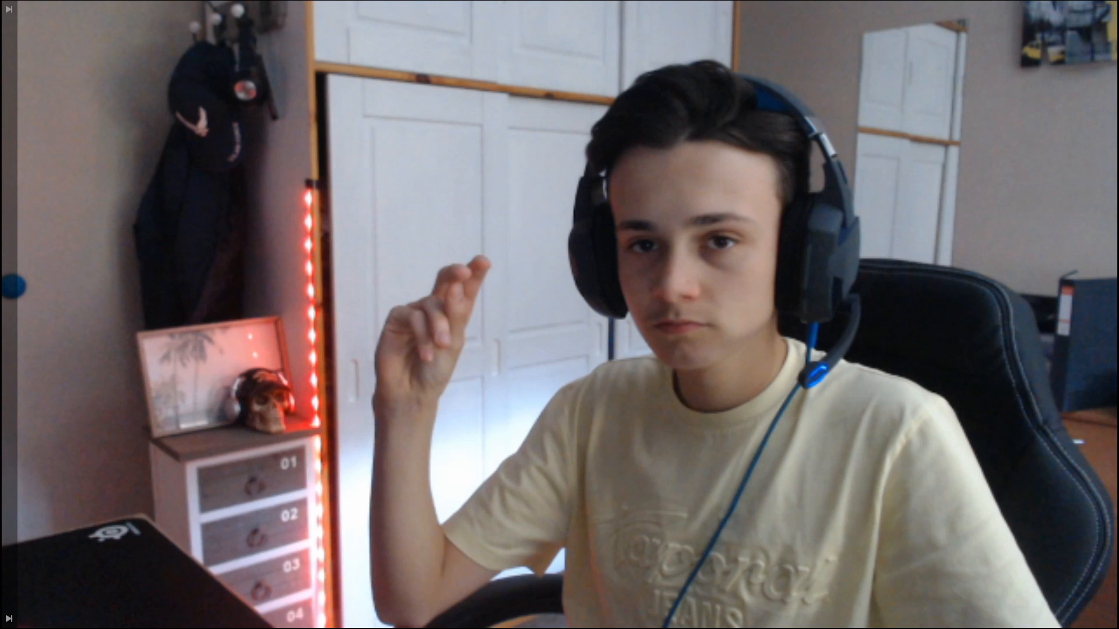
pyautogui.click(559, 571)
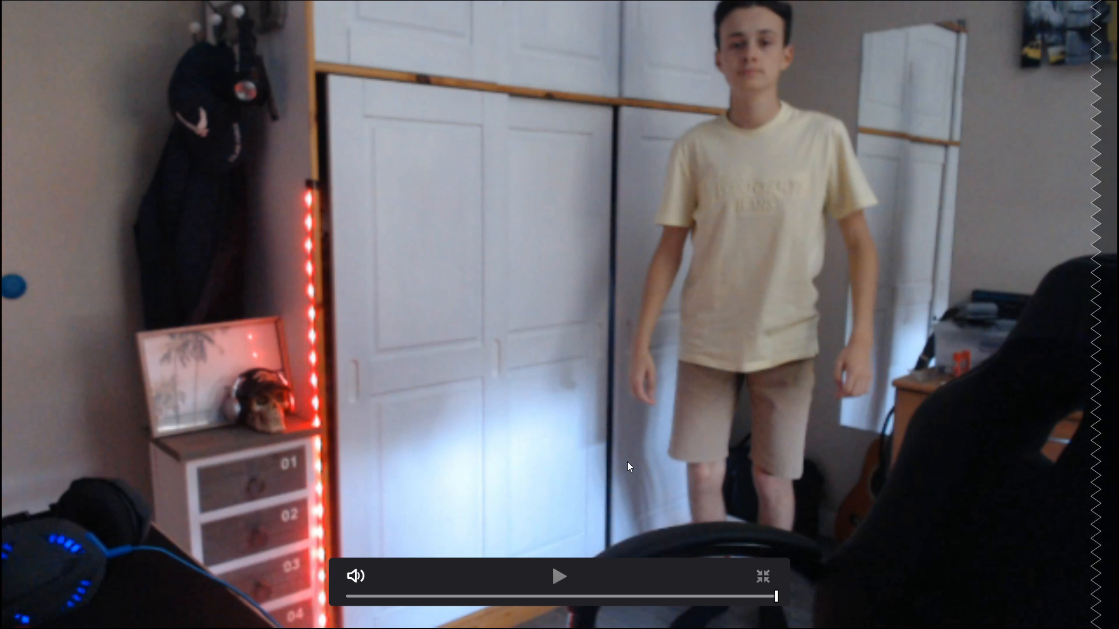
pyautogui.press('Escape')
pyautogui.moveTo(634, 383); pyautogui.dragTo(141, 418)
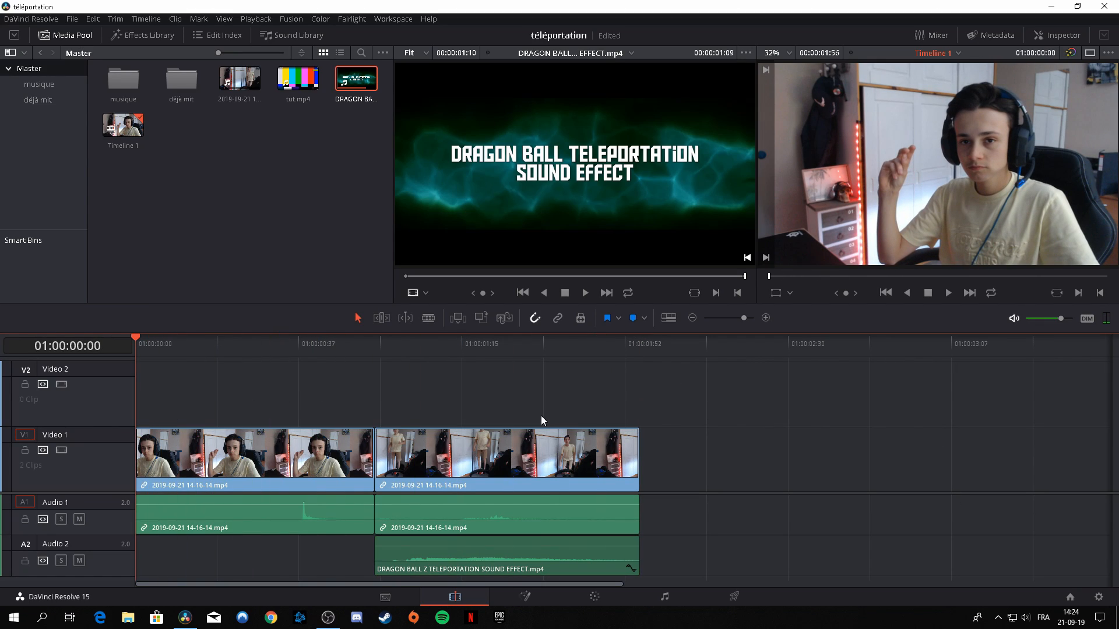
# - Delete the teleportation sound effect from Audio 2 and play the timeline without it
pyautogui.click(446, 564)
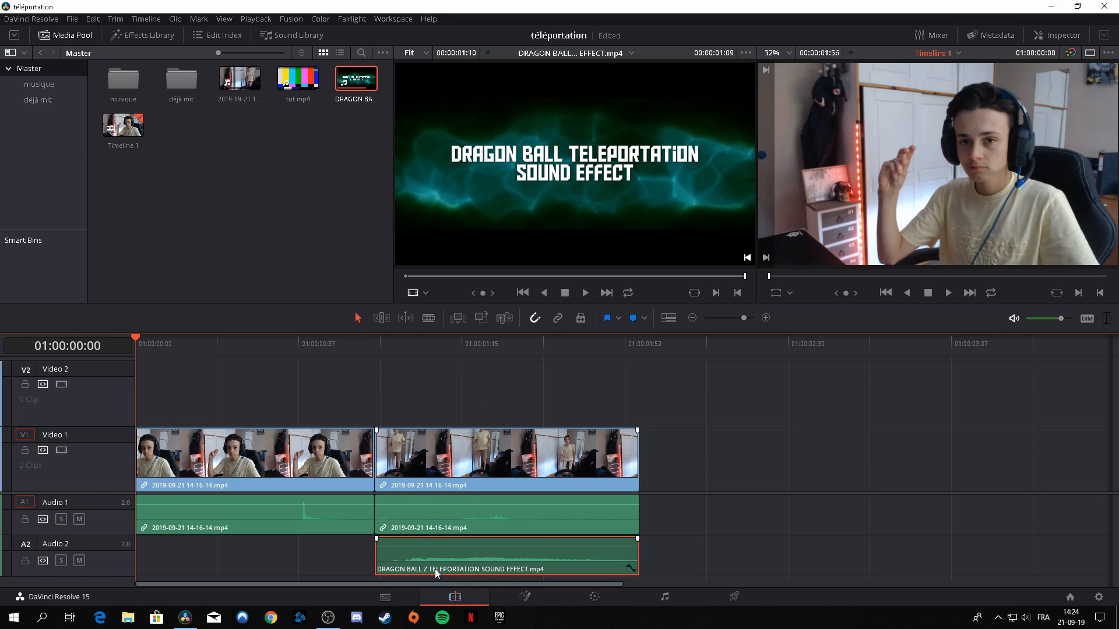
pyautogui.press('Delete')
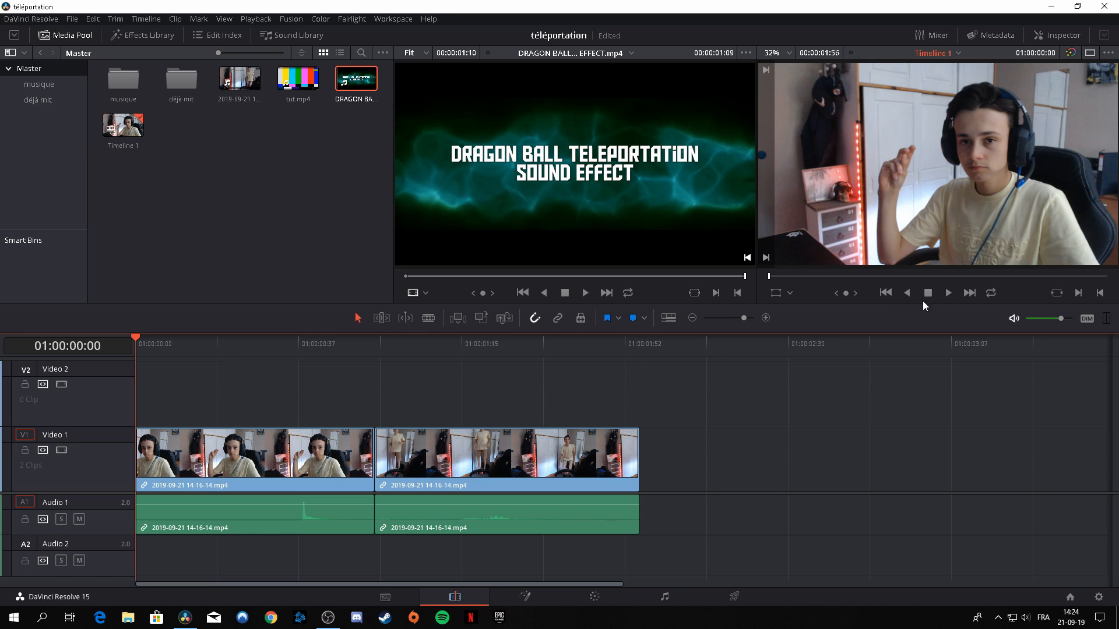
pyautogui.click(948, 293)
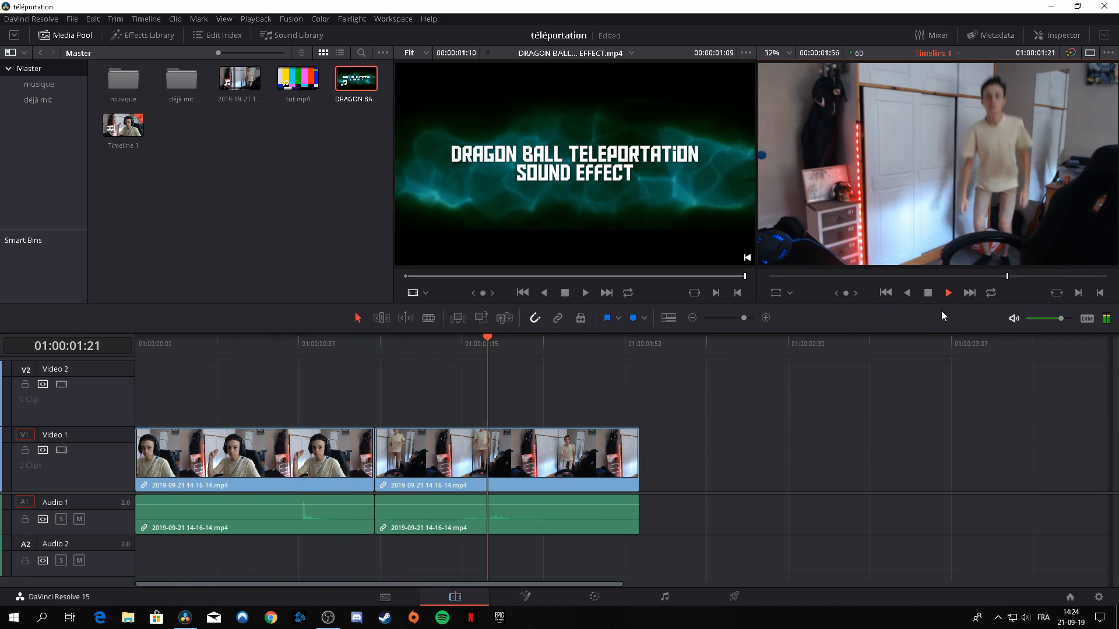
# - Switch to File Explorer and open the TITAN (F:) drive
pyautogui.click(127, 618)
pyautogui.scroll(-1, 398, 486)
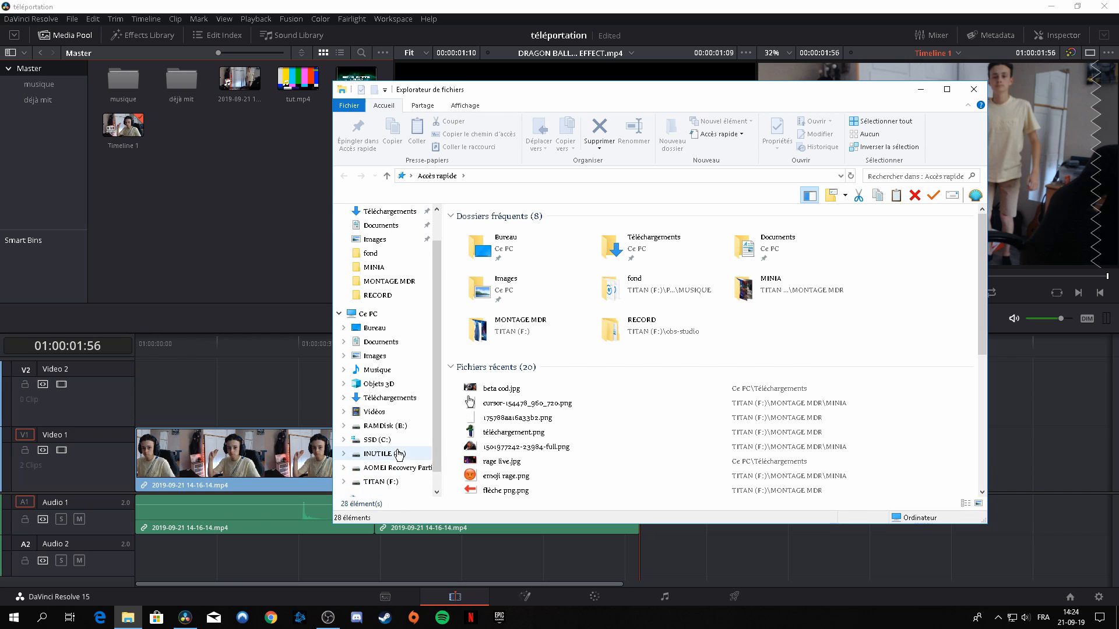
pyautogui.click(382, 481)
pyautogui.click(504, 379)
pyautogui.doubleClick(504, 380)
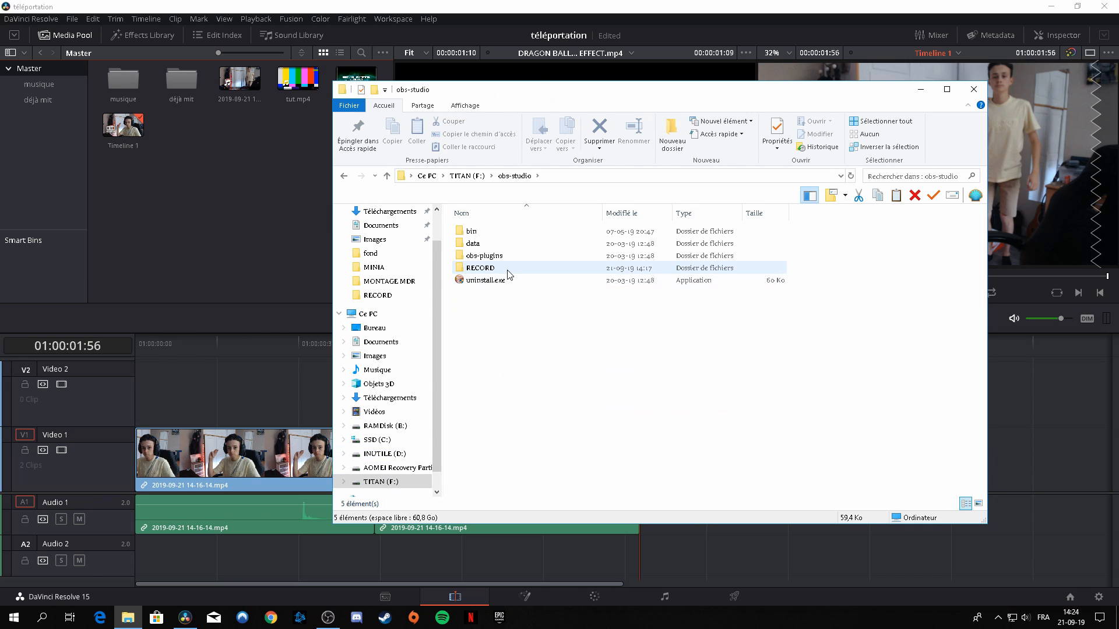
pyautogui.doubleClick(502, 271)
pyautogui.click(343, 175)
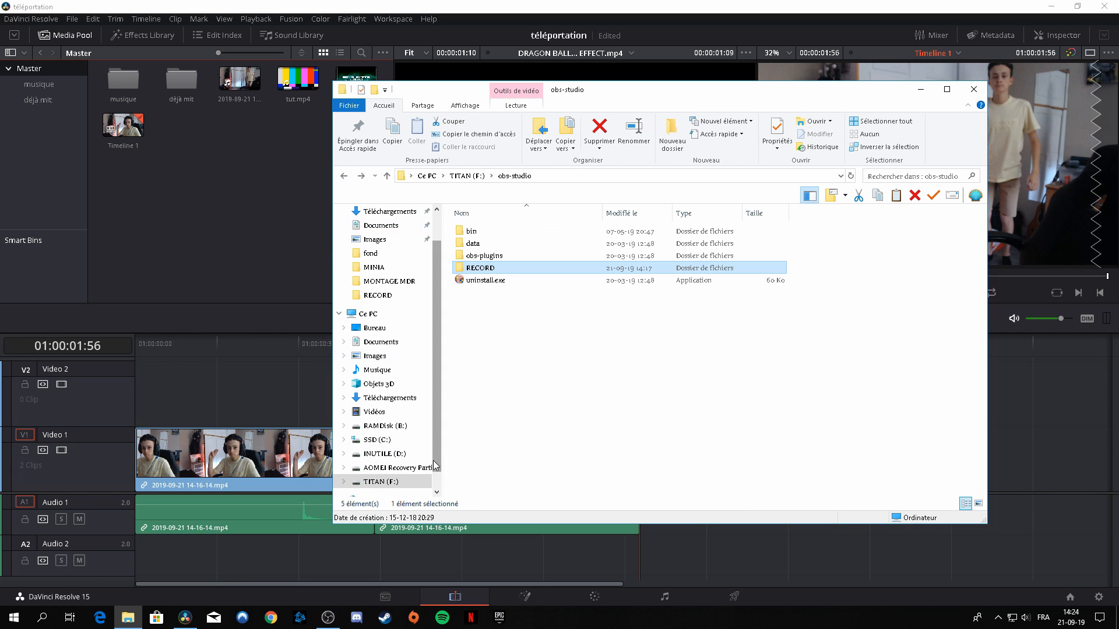
# - Browse on TITAN (F:) to the background music folder PR MONTAGE > MUSIQUE > fond
pyautogui.click(394, 454)
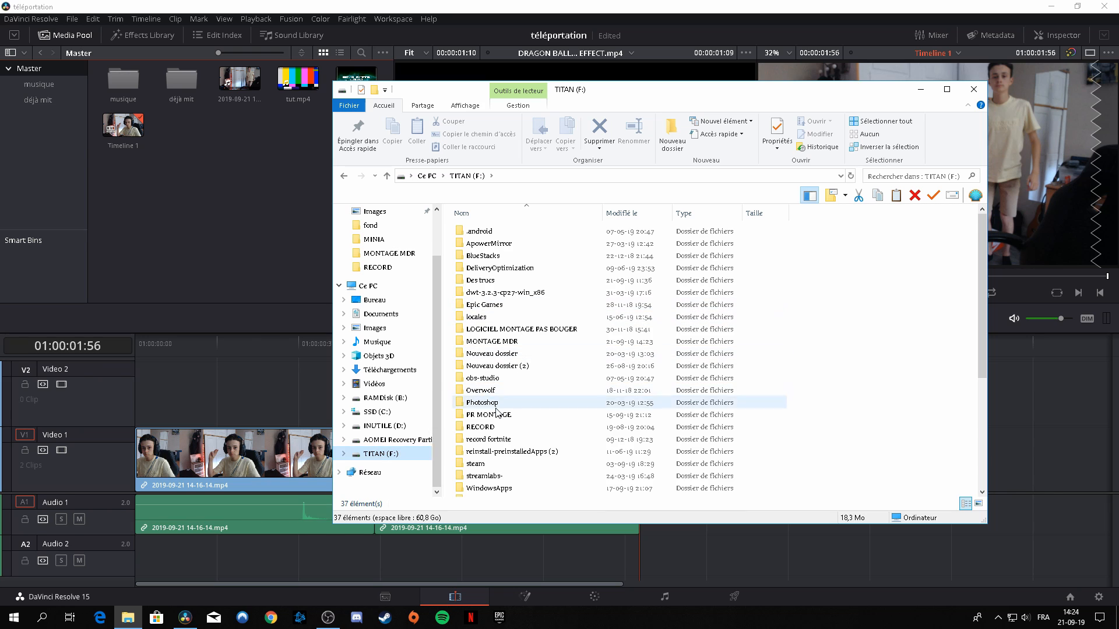
pyautogui.doubleClick(484, 411)
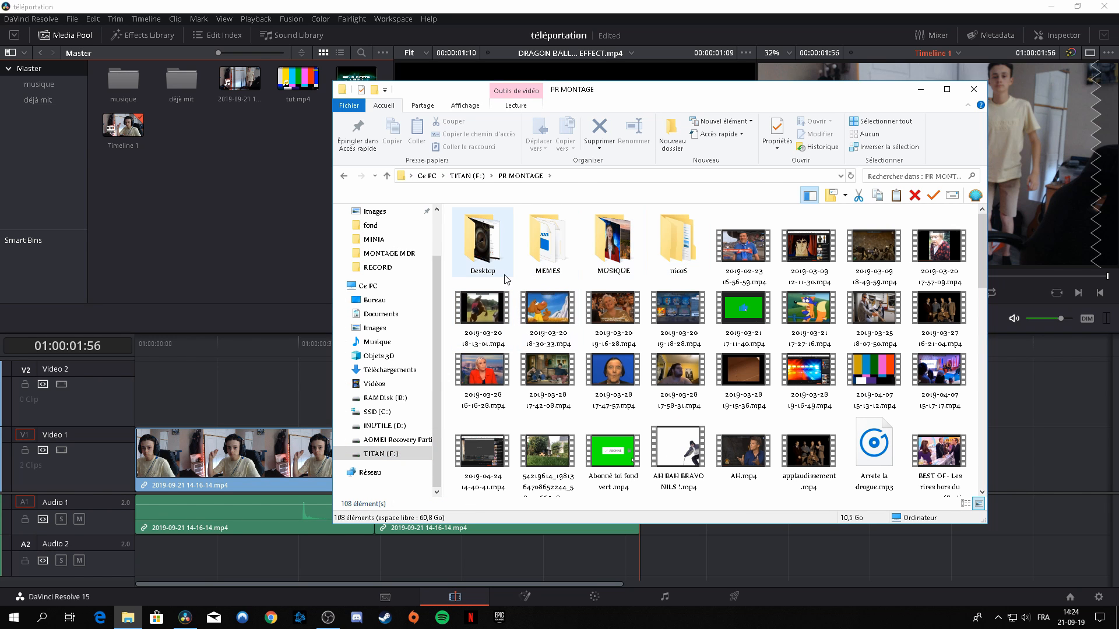
pyautogui.click(476, 248)
pyautogui.scroll(-5, 608, 321)
pyautogui.scroll(5, 608, 321)
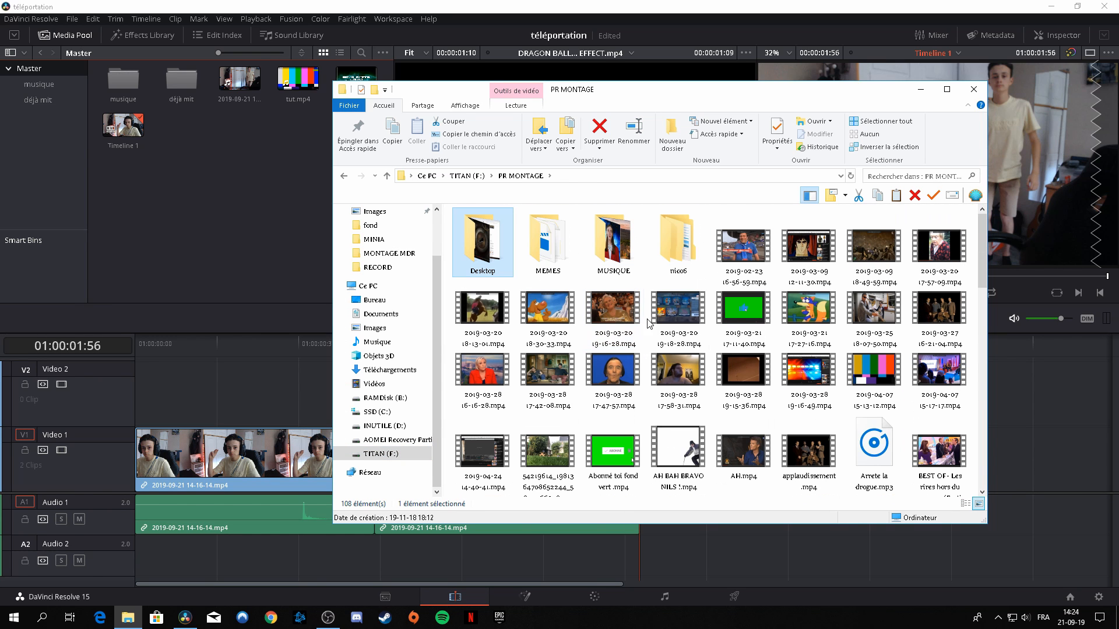
pyautogui.click(620, 249)
pyautogui.doubleClick(619, 249)
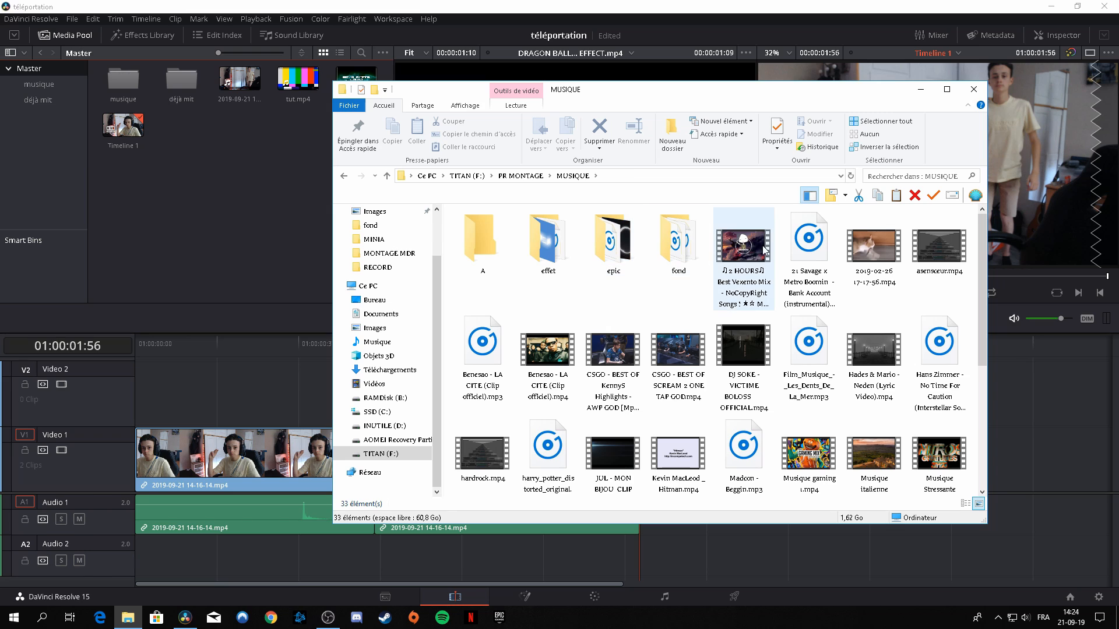
pyautogui.doubleClick(678, 248)
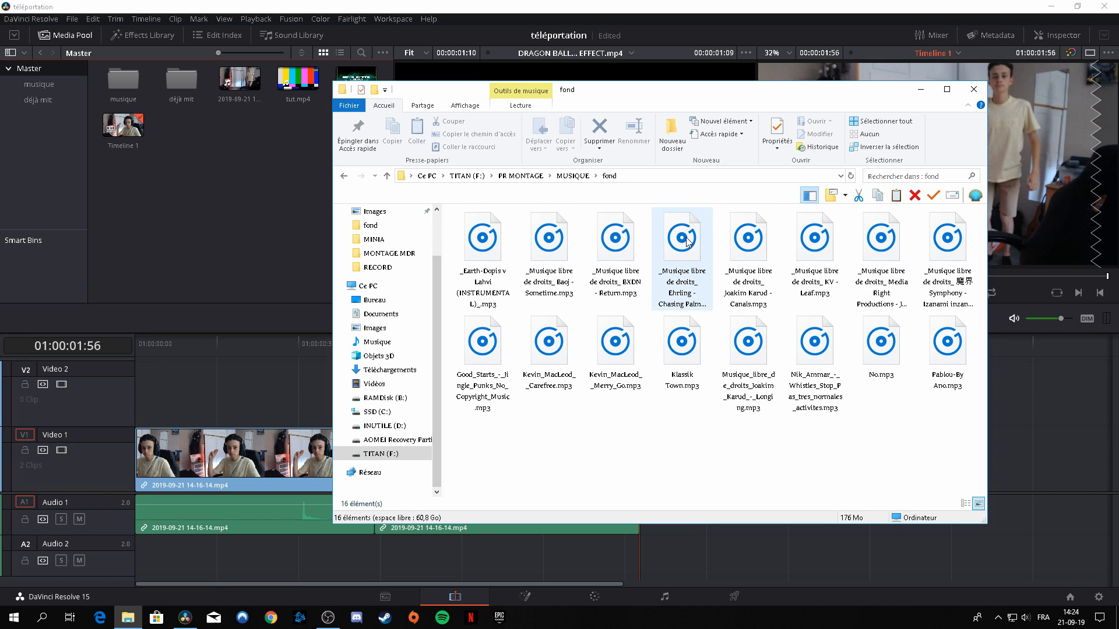
# - Import the track _Musique libre de droits_ Ehrling - Chasing Palm Trees.mp3 into the Master bin and load it in the source viewer
pyautogui.doubleClick(624, 255)
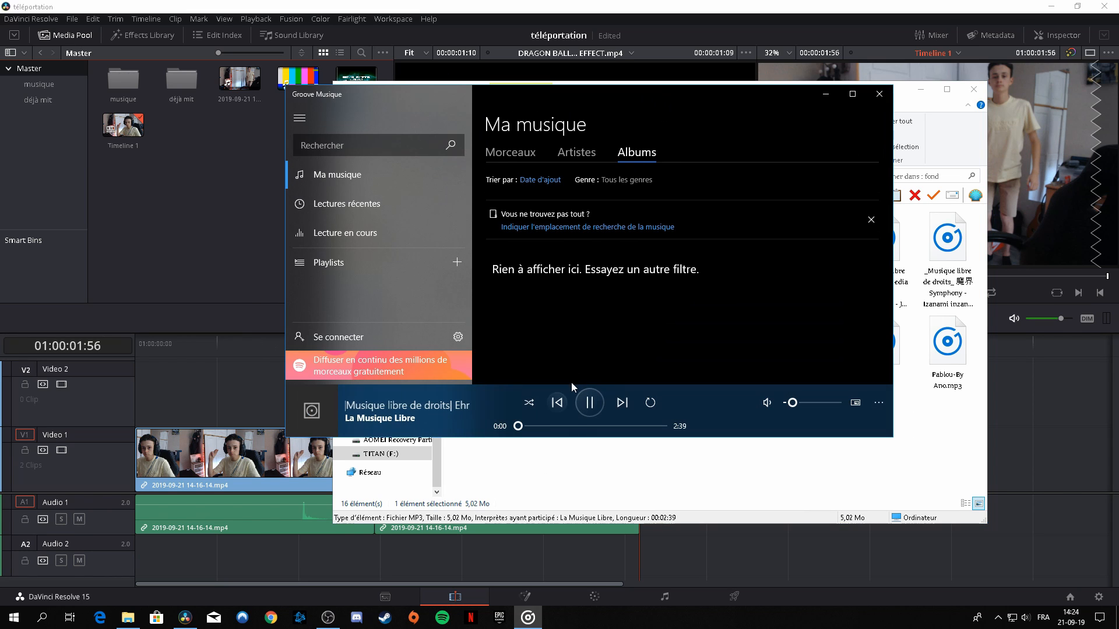
pyautogui.click(879, 94)
pyautogui.moveTo(682, 245); pyautogui.dragTo(180, 132)
pyautogui.click(974, 89)
pyautogui.doubleClick(181, 124)
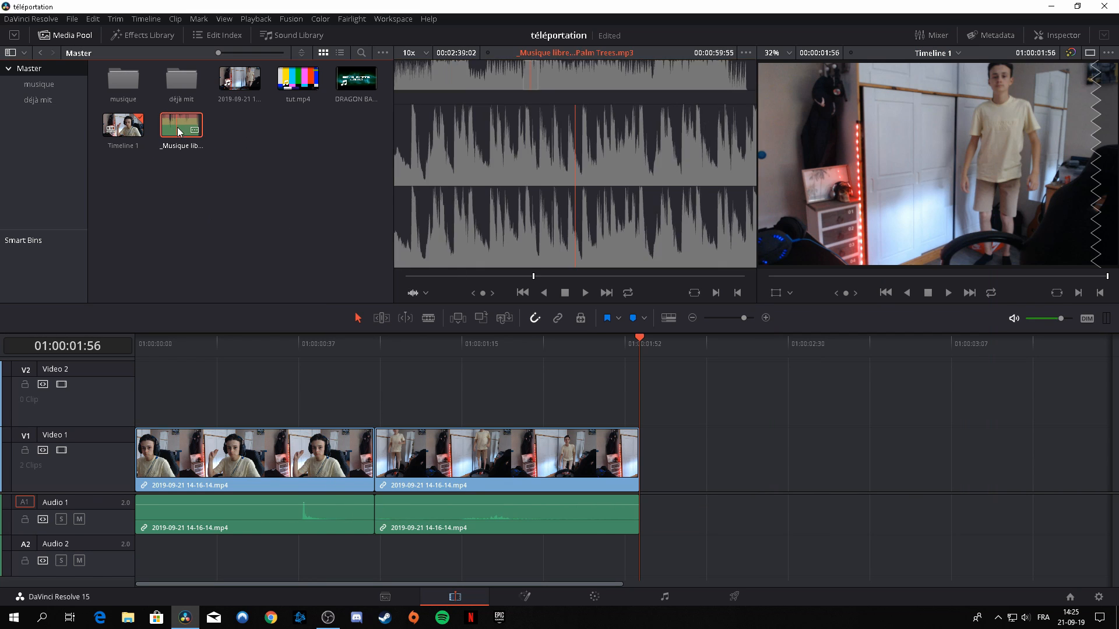
# - Play the Chasing Palm Trees track from its beginning in the source viewer and raise the monitoring volume slightly
pyautogui.moveTo(532, 278); pyautogui.dragTo(406, 279)
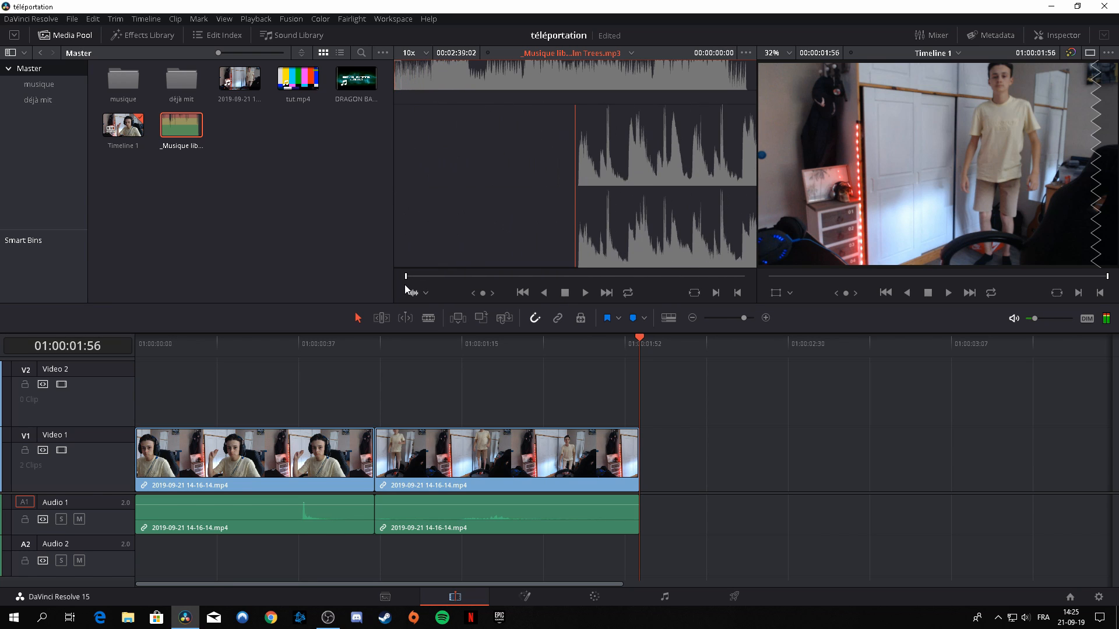
pyautogui.click(585, 293)
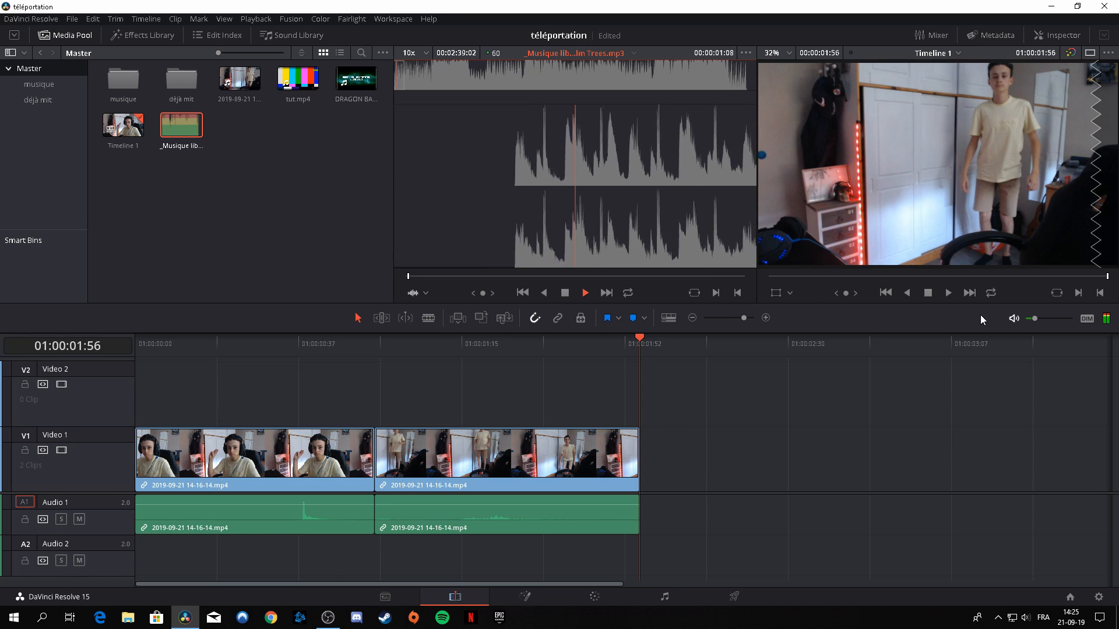
pyautogui.moveTo(1035, 317); pyautogui.dragTo(1047, 318)
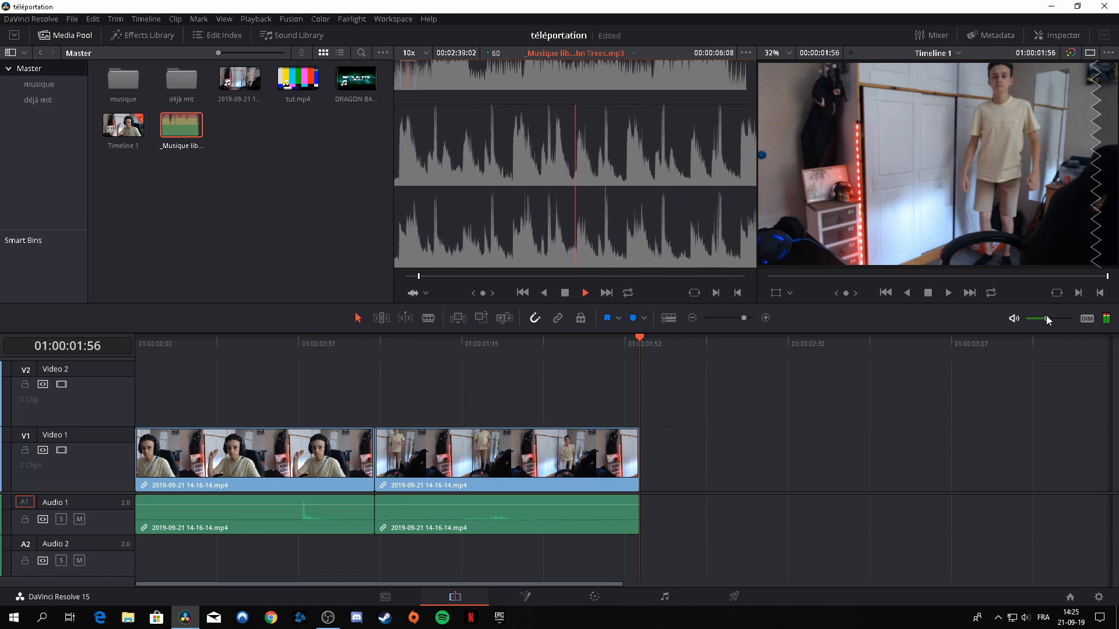
# - Mark the music excerpt with an in point at 00:00:10:56 and an out point at 00:00:13:00
pyautogui.click(431, 276)
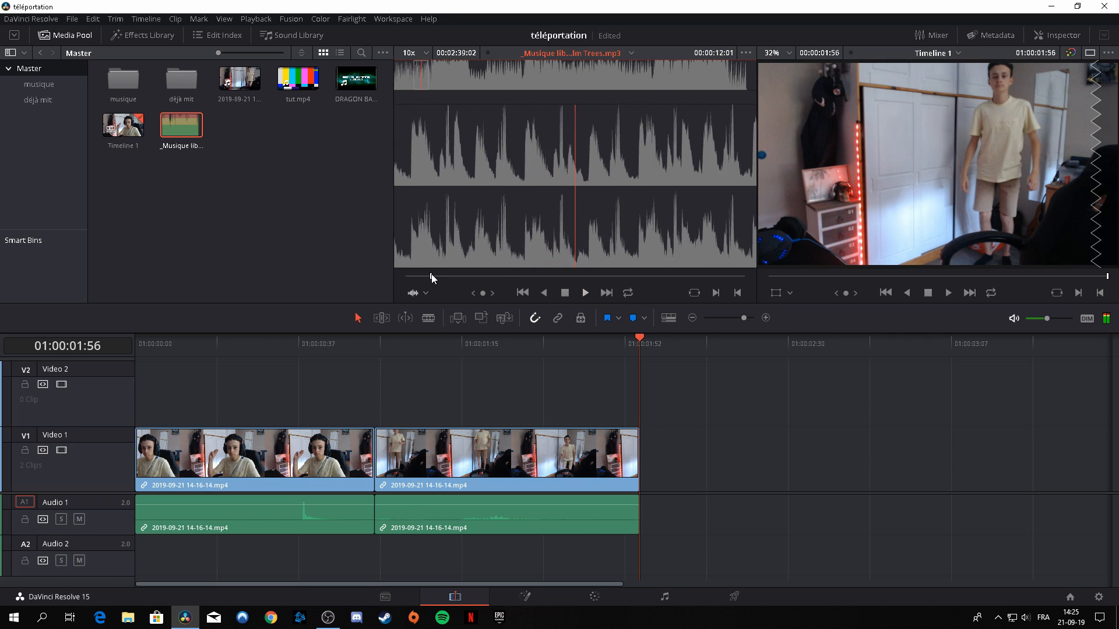
pyautogui.moveTo(432, 276); pyautogui.dragTo(429, 276)
pyautogui.press('i')
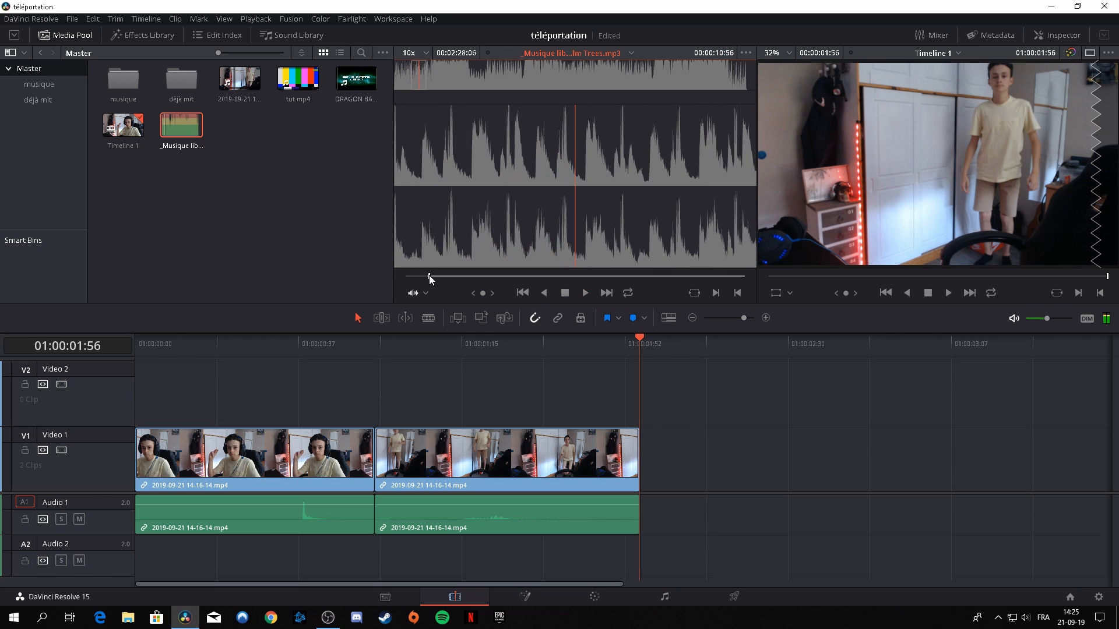
pyautogui.press('space')
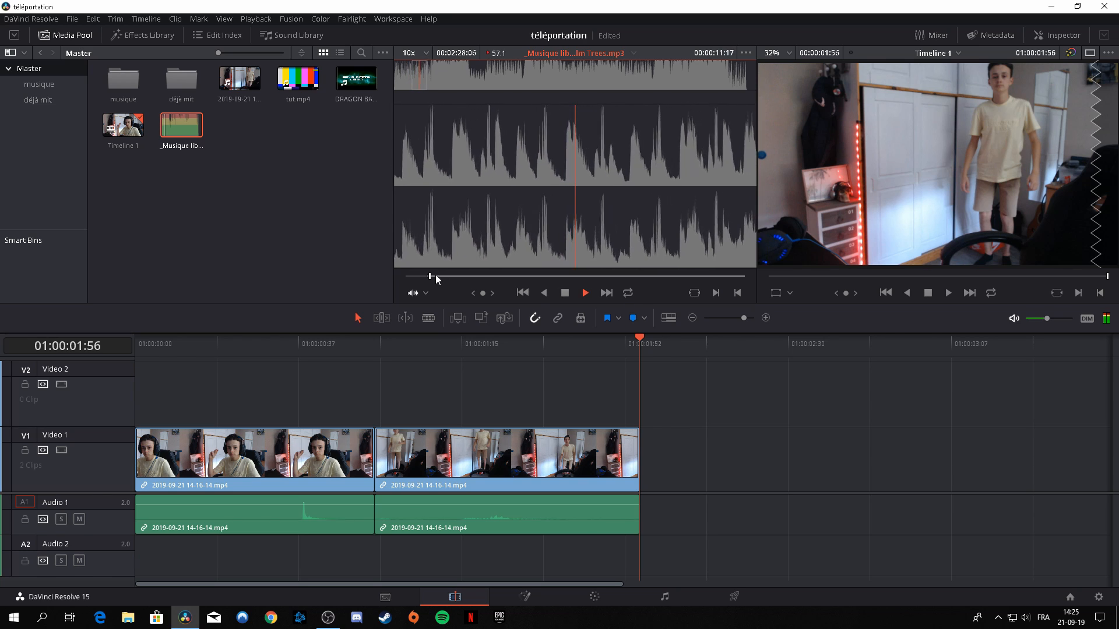
pyautogui.click(565, 295)
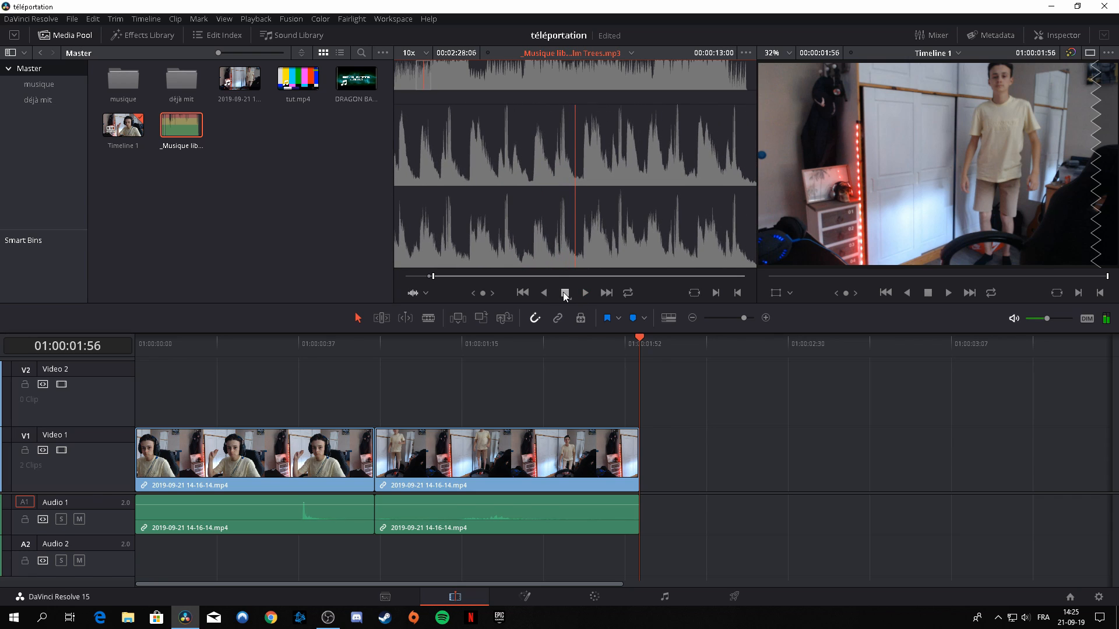
pyautogui.press('o')
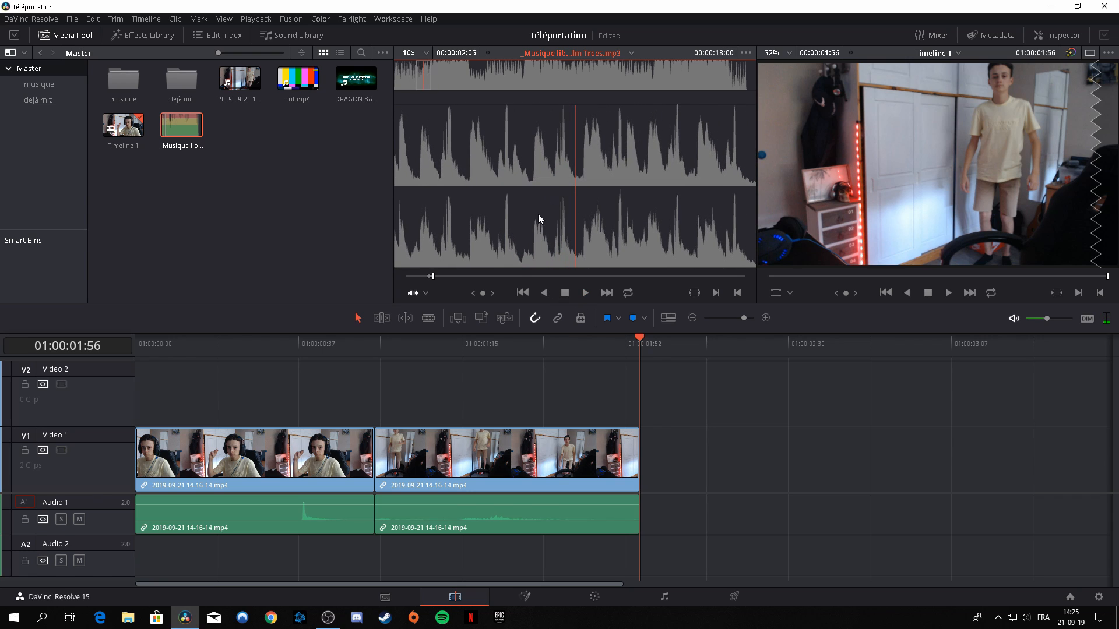
# - Place the marked music excerpt on Audio 2 from the timeline start and trim it to the end of the second video clip
pyautogui.moveTo(530, 257); pyautogui.dragTo(139, 563)
pyautogui.moveTo(678, 559); pyautogui.dragTo(639, 560)
pyautogui.moveTo(629, 350); pyautogui.dragTo(135, 466)
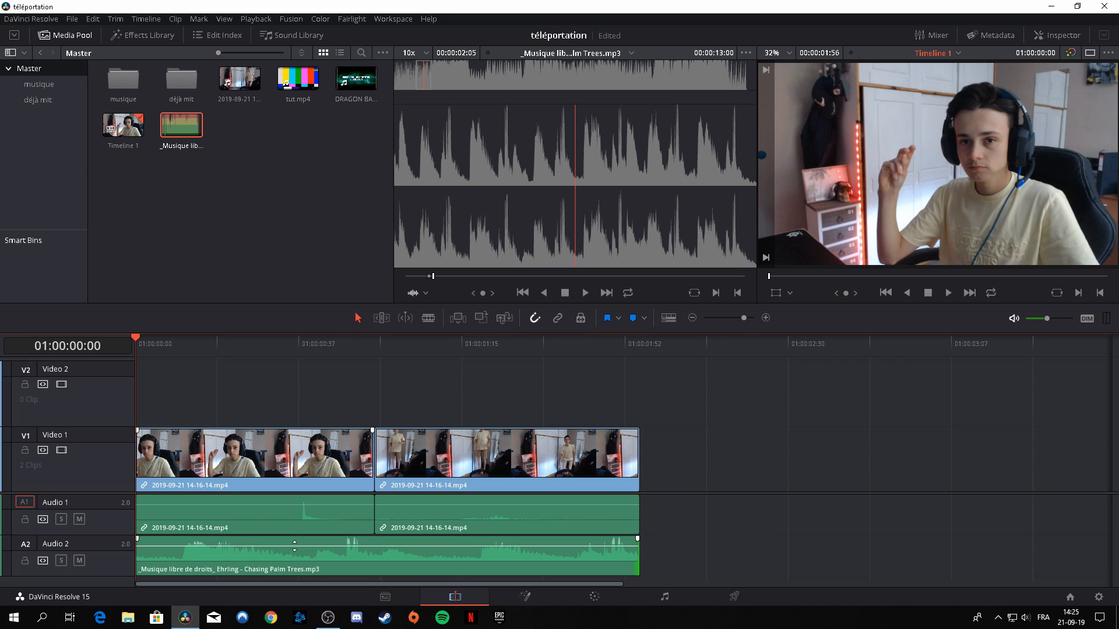
# - Lower the volume line of the music on Audio 2 and play the edit from the start to check it
pyautogui.moveTo(294, 545); pyautogui.dragTo(296, 550)
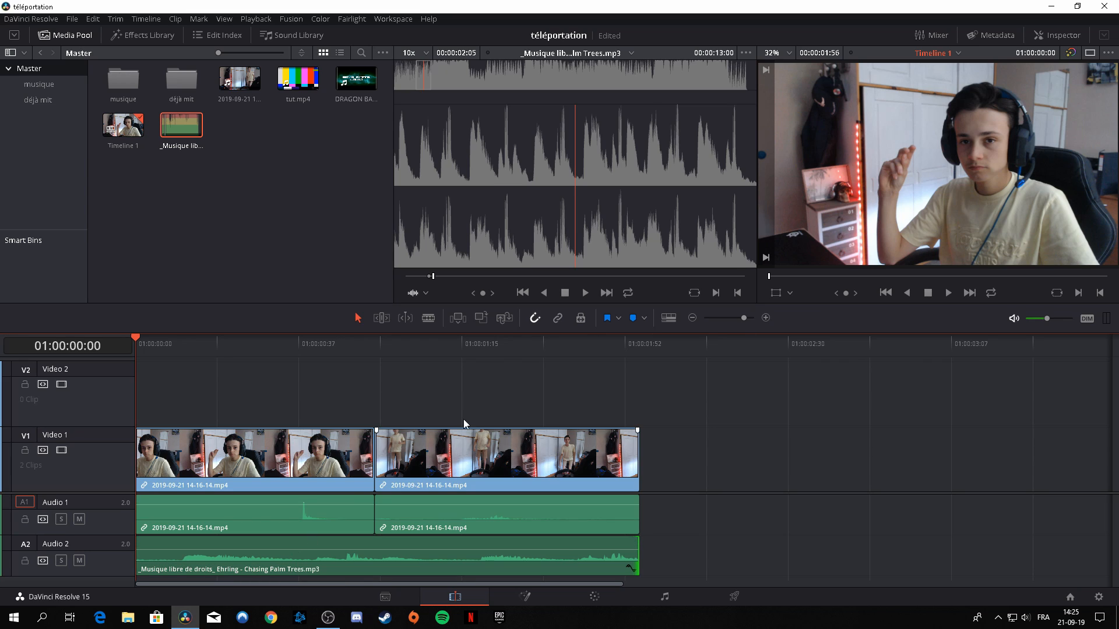
pyautogui.click(948, 294)
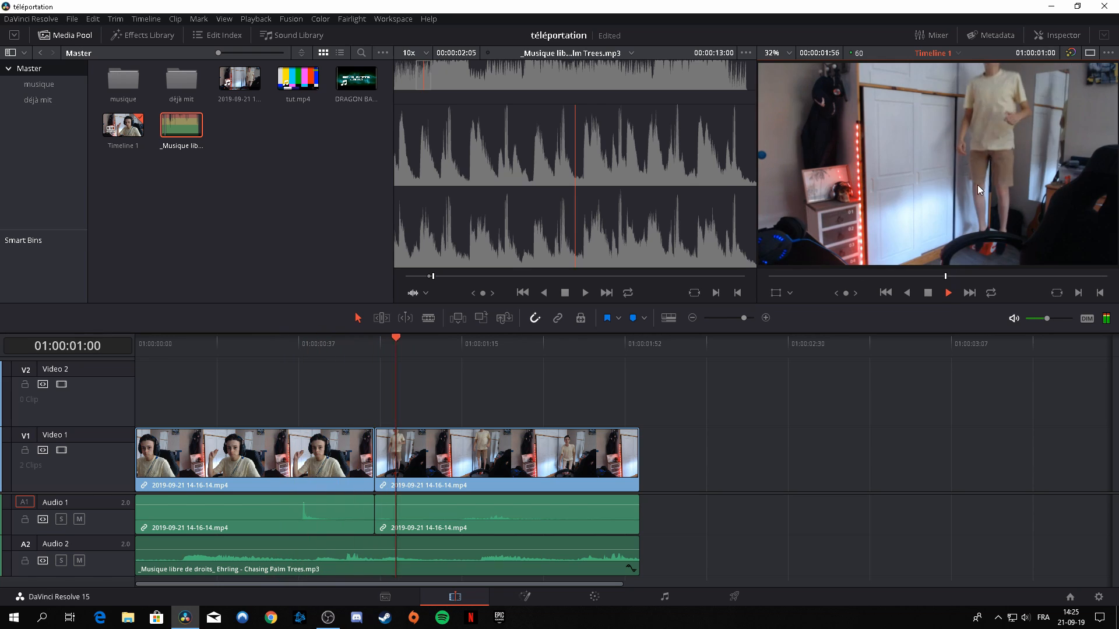
pyautogui.press('Home')
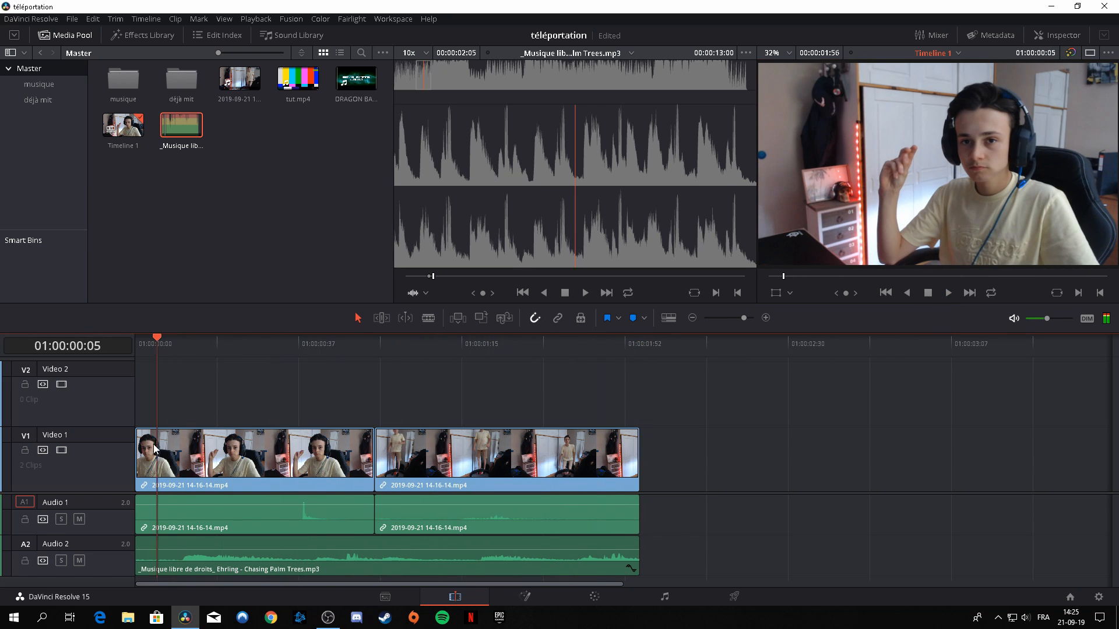
pyautogui.click(945, 293)
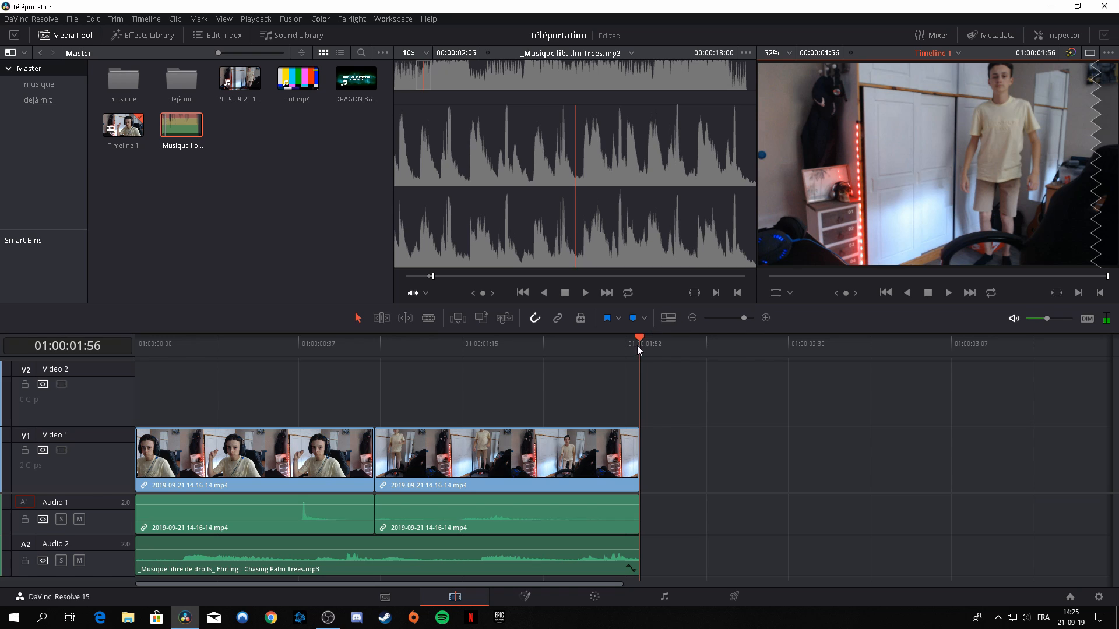
pyautogui.moveTo(638, 345); pyautogui.dragTo(134, 384)
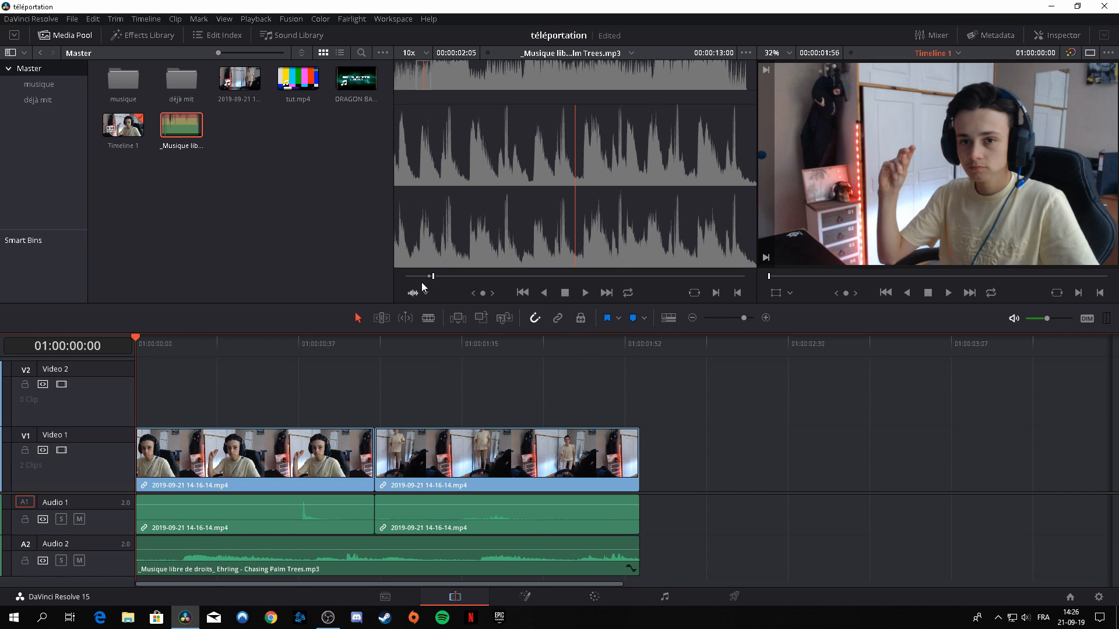
pyautogui.click(240, 77)
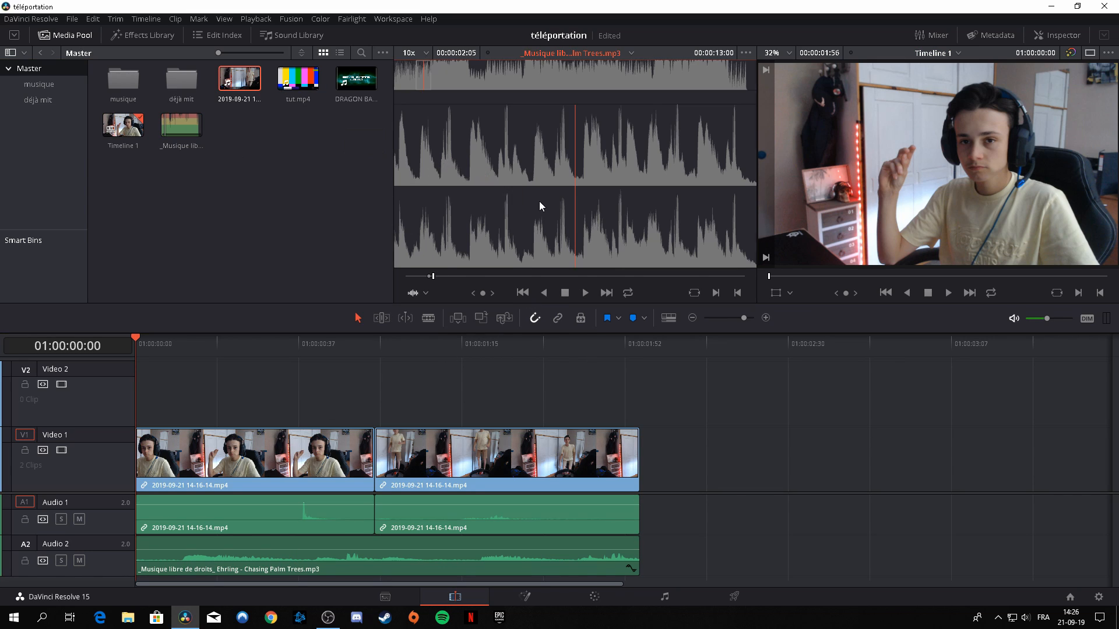
pyautogui.moveTo(585, 277); pyautogui.dragTo(601, 285)
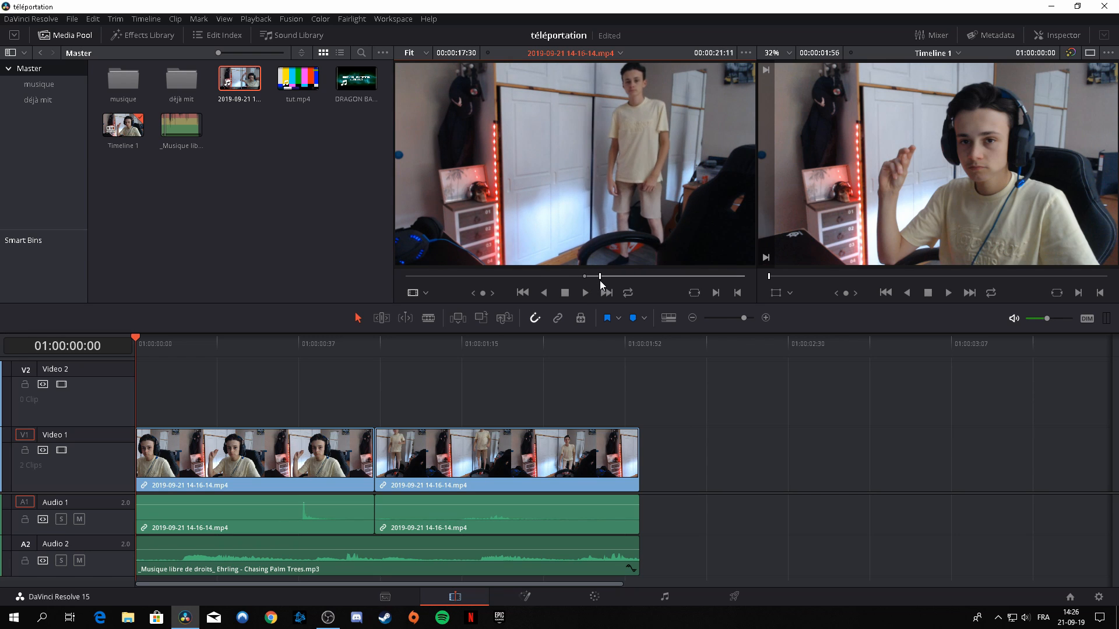
pyautogui.moveTo(647, 175); pyautogui.dragTo(648, 475)
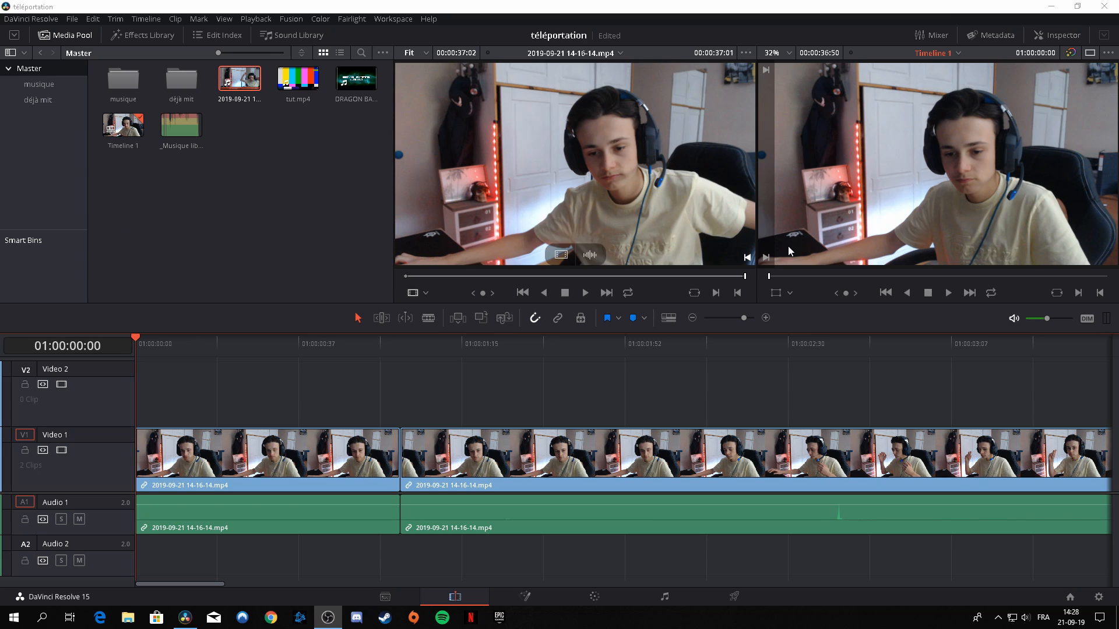
# - Delete both clips and their audio from Video 1 and Audio 1 to empty the timeline
pyautogui.click(358, 458)
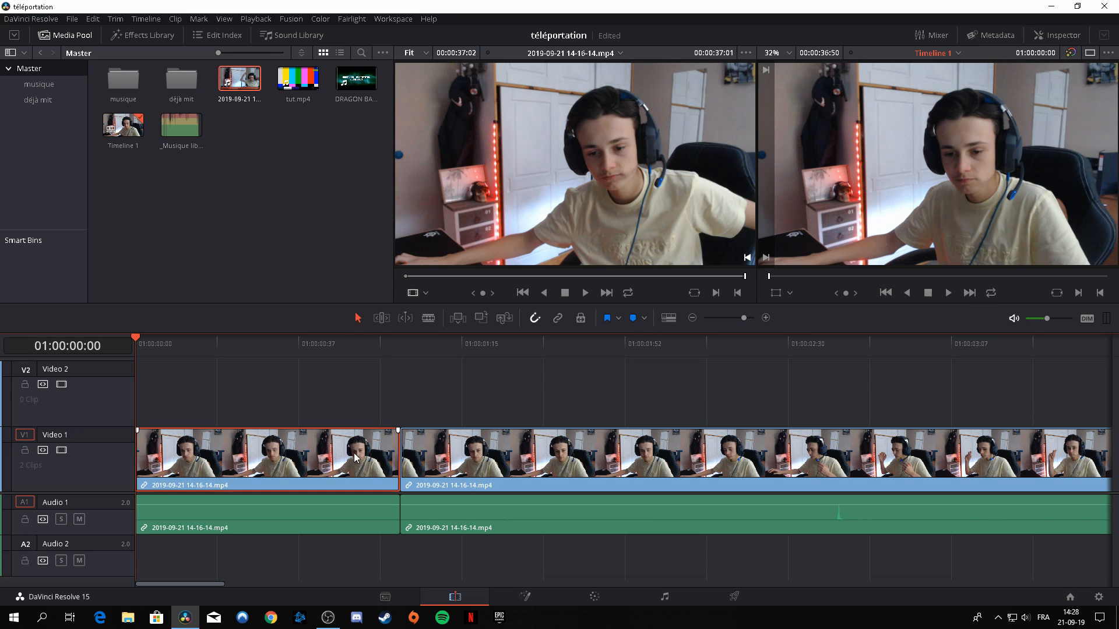
pyautogui.press('BackSpace')
pyautogui.click(373, 506)
pyautogui.press('BackSpace')
pyautogui.click(490, 450)
pyautogui.press('BackSpace')
pyautogui.click(499, 528)
pyautogui.press('BackSpace')
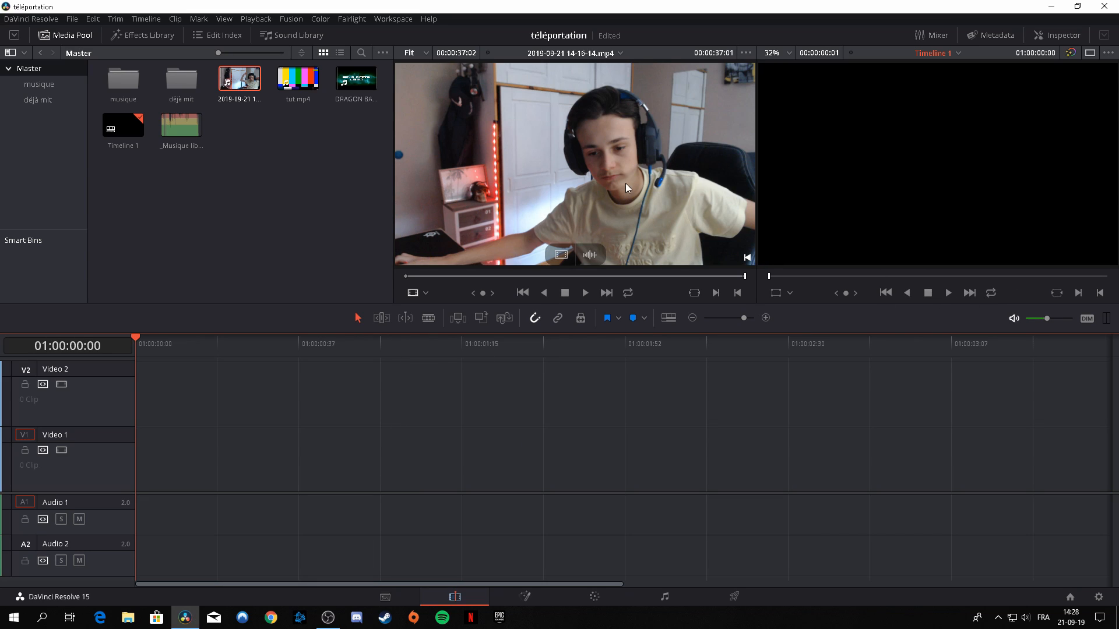
pyautogui.click(411, 277)
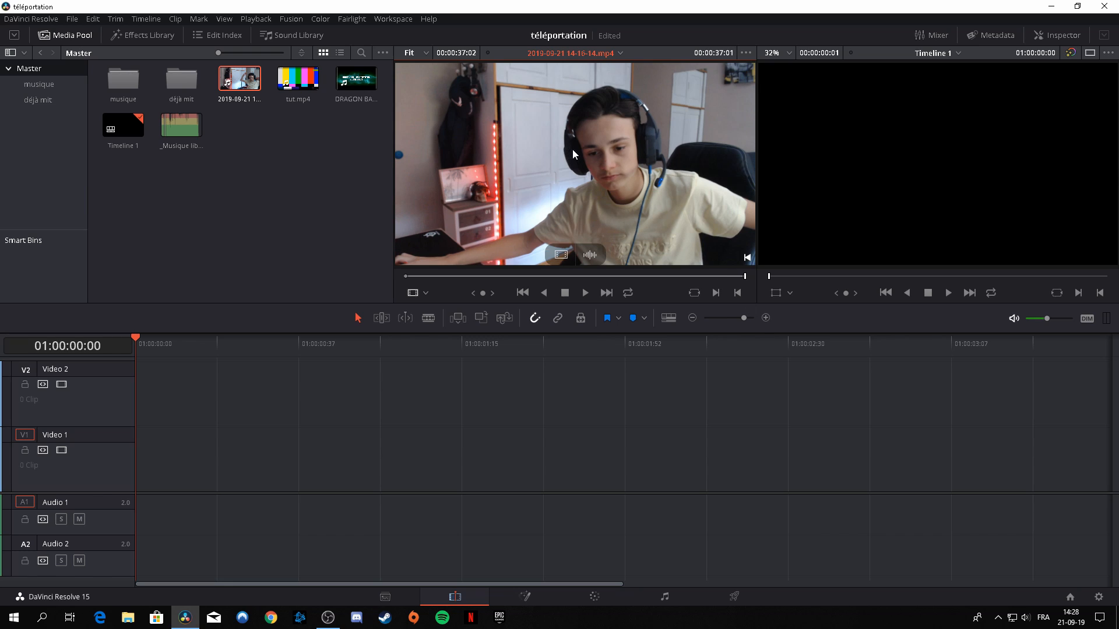
pyautogui.moveTo(572, 151); pyautogui.dragTo(148, 454)
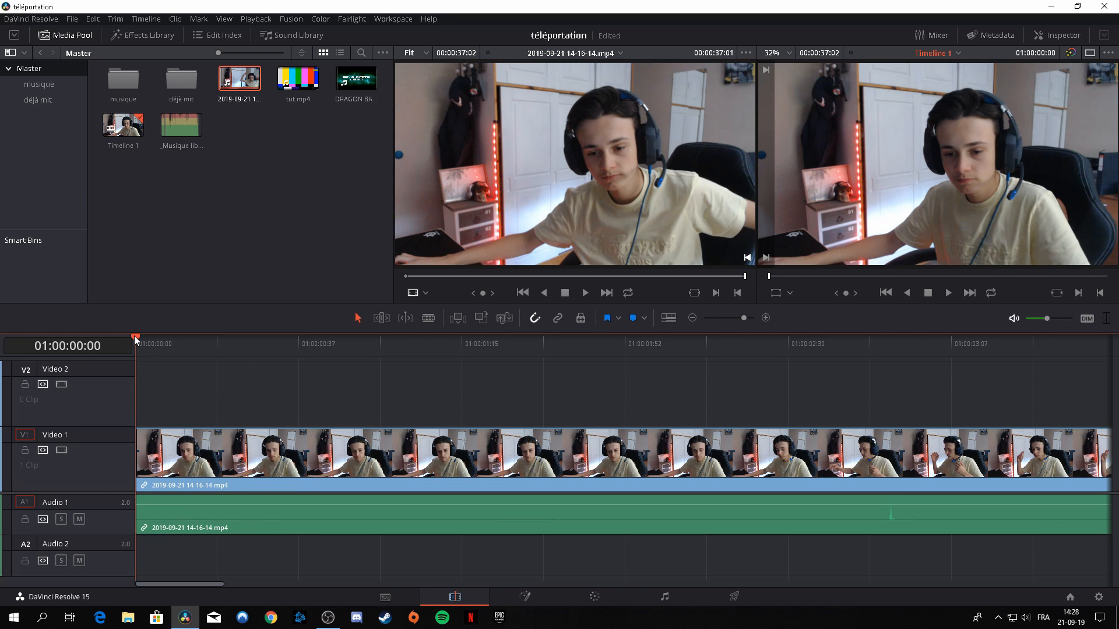
pyautogui.press('space')
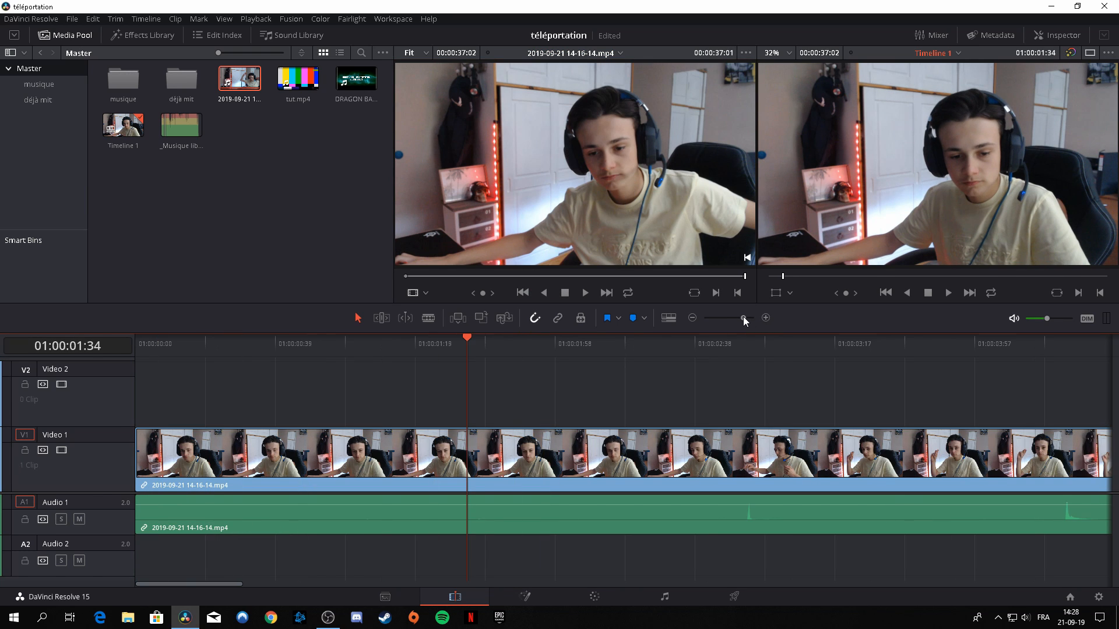
pyautogui.moveTo(743, 317); pyautogui.dragTo(739, 317)
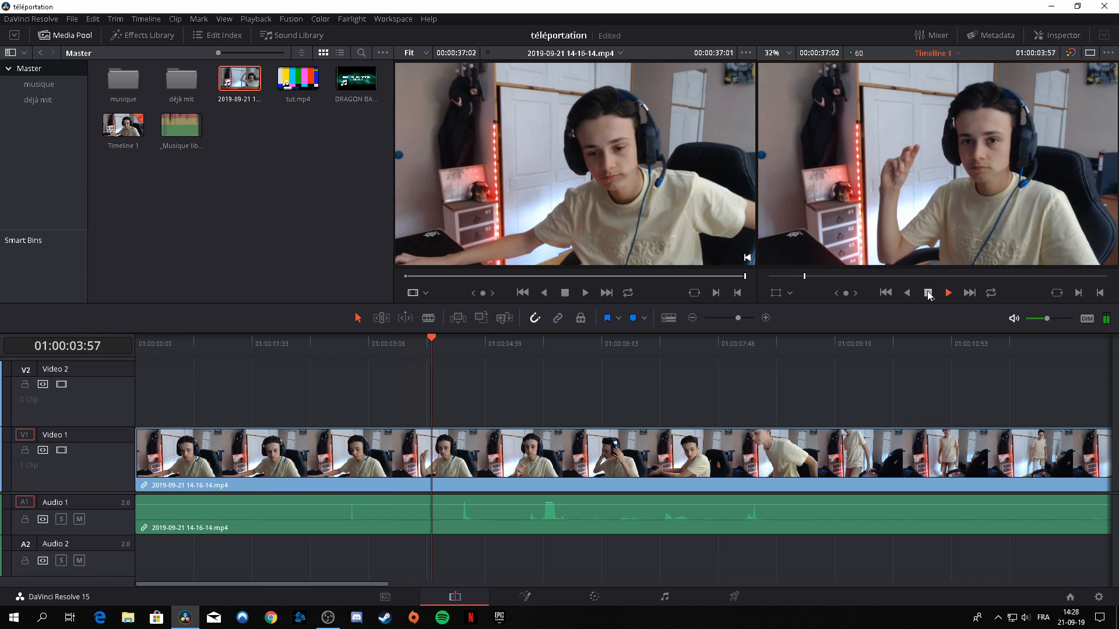
pyautogui.click(927, 293)
# - Split the footage at 01:00:04:20, just before the finger snap
pyautogui.moveTo(440, 345); pyautogui.dragTo(346, 370)
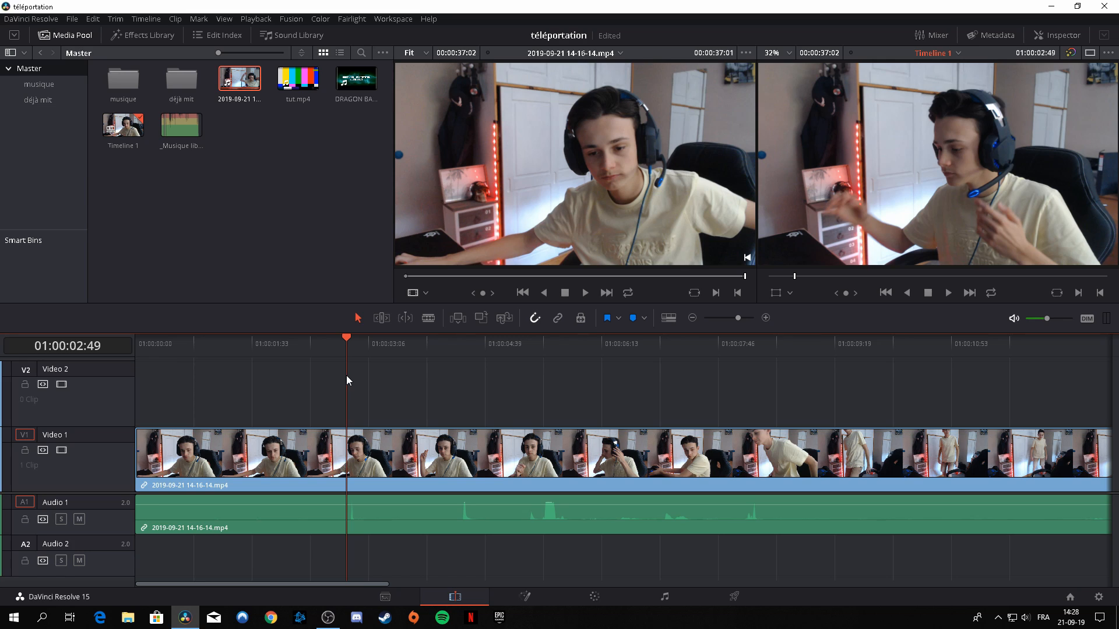
pyautogui.moveTo(347, 375); pyautogui.dragTo(341, 352)
pyautogui.rightClick(1010, 208)
pyautogui.click(820, 398)
pyautogui.moveTo(367, 348); pyautogui.dragTo(460, 368)
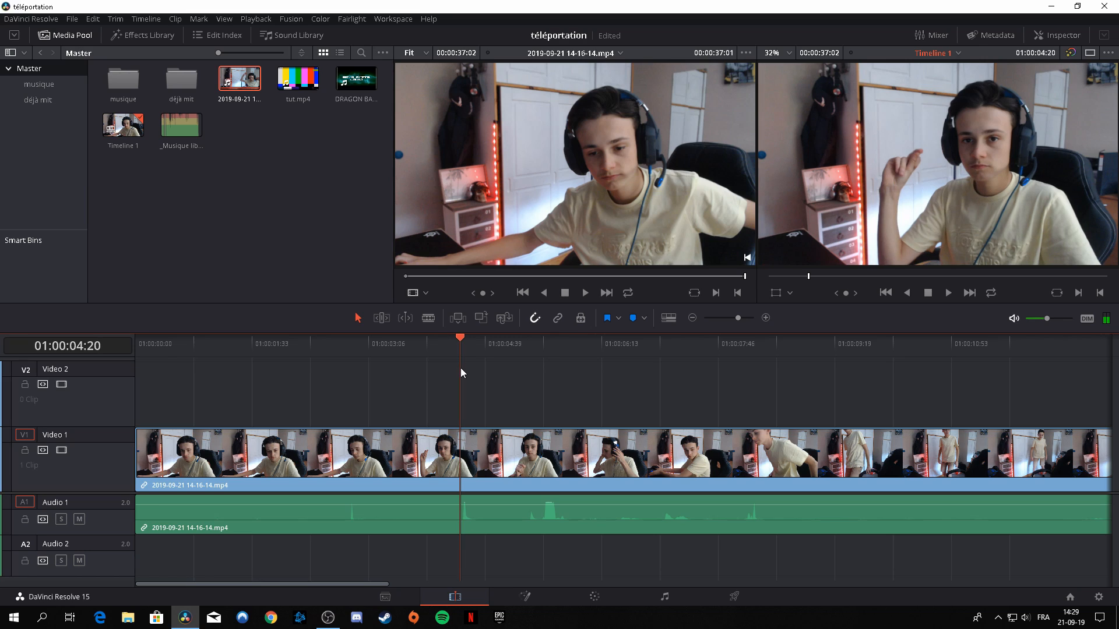
pyautogui.hotkey('ctrl', 'b')
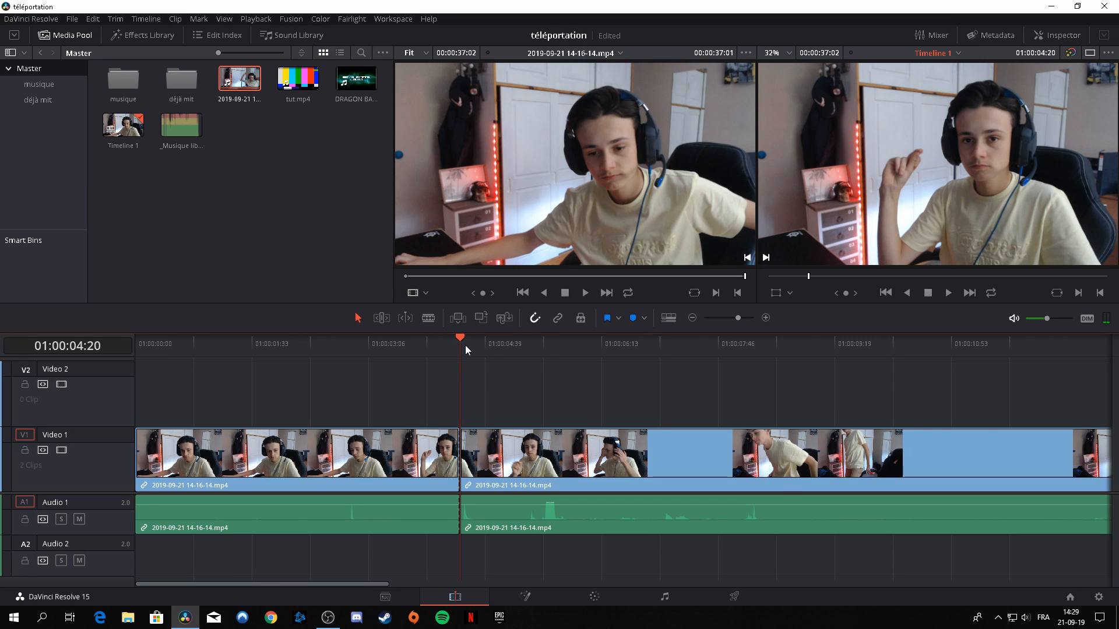
# - Delete the video and audio before the snap cut and close the gap at the timeline start
pyautogui.click(366, 507)
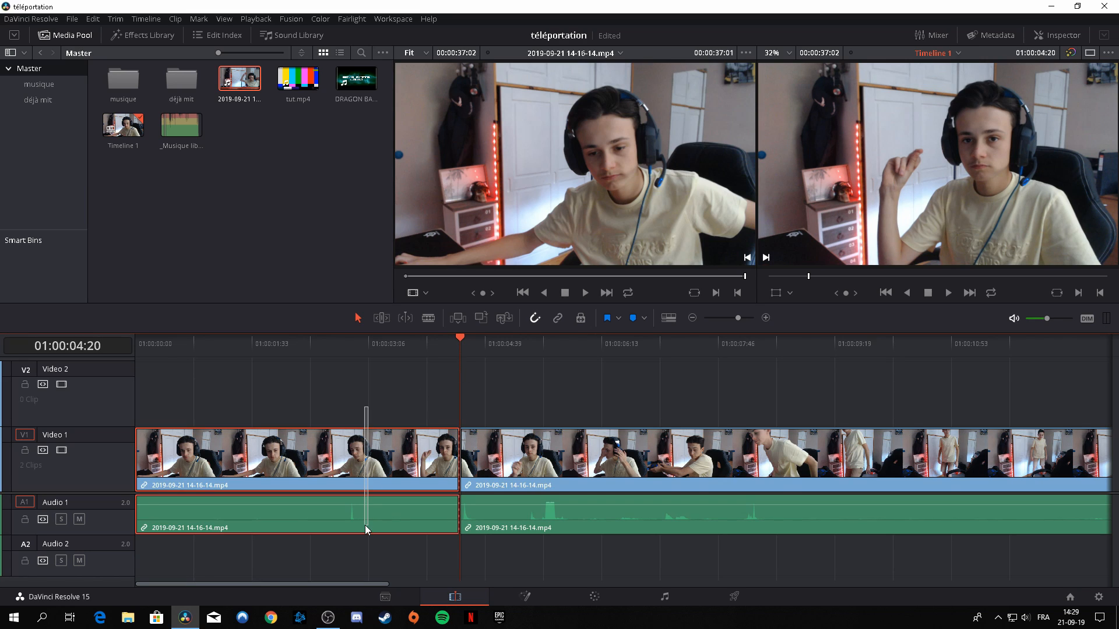
pyautogui.press('BackSpace')
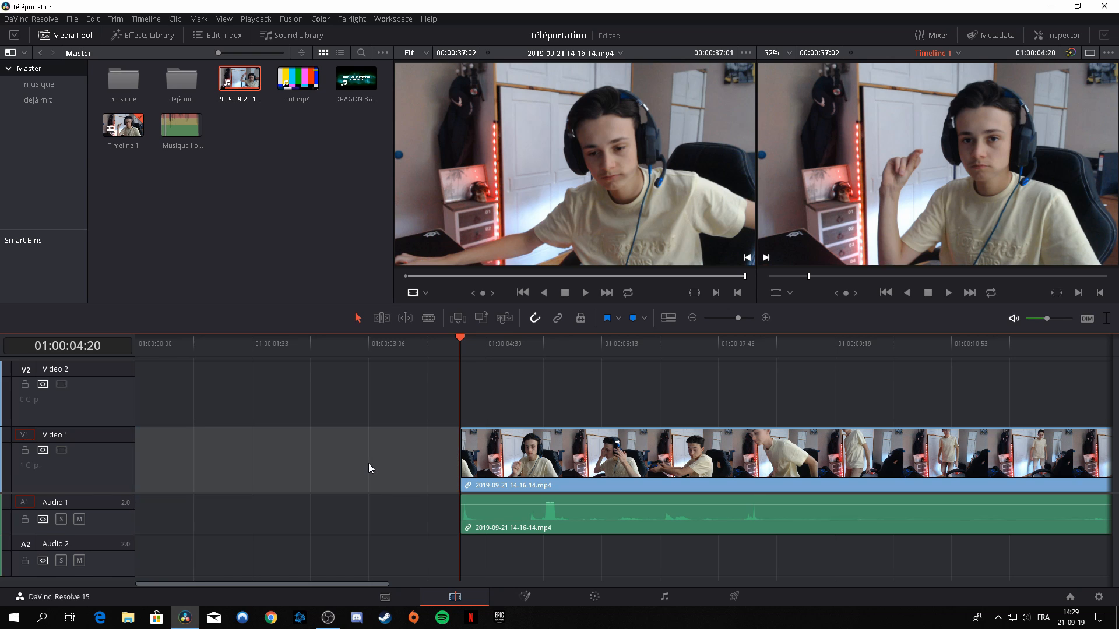
pyautogui.click(368, 463)
pyautogui.press('Delete')
# - Play the footage through to the jump and split it at 01:00:08:34 while the feet are off the floor
pyautogui.moveTo(481, 347); pyautogui.dragTo(139, 426)
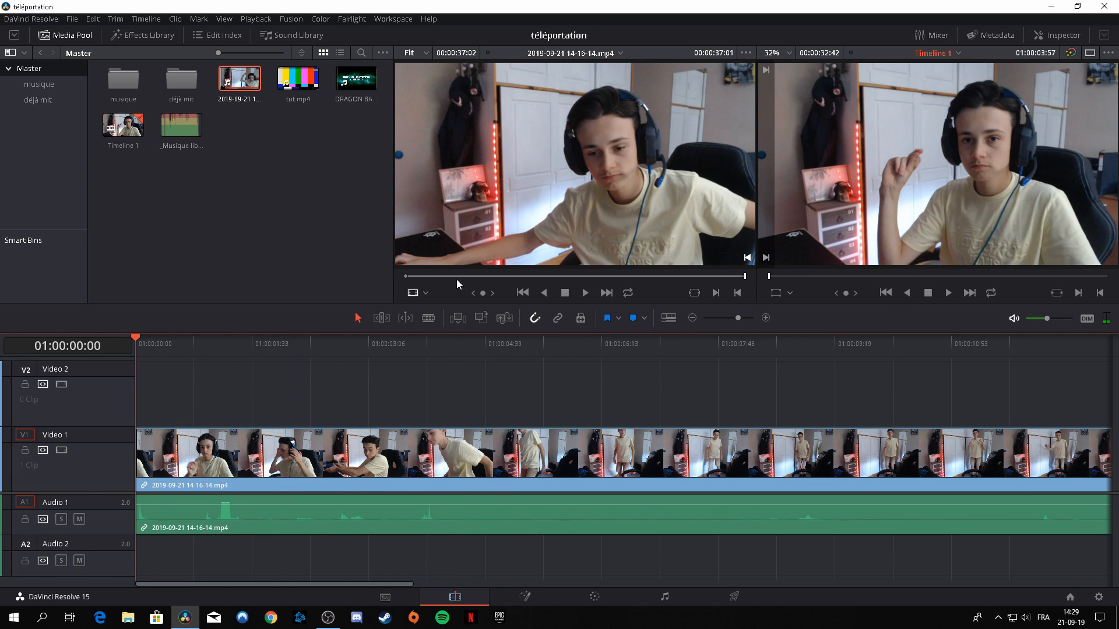
pyautogui.click(949, 293)
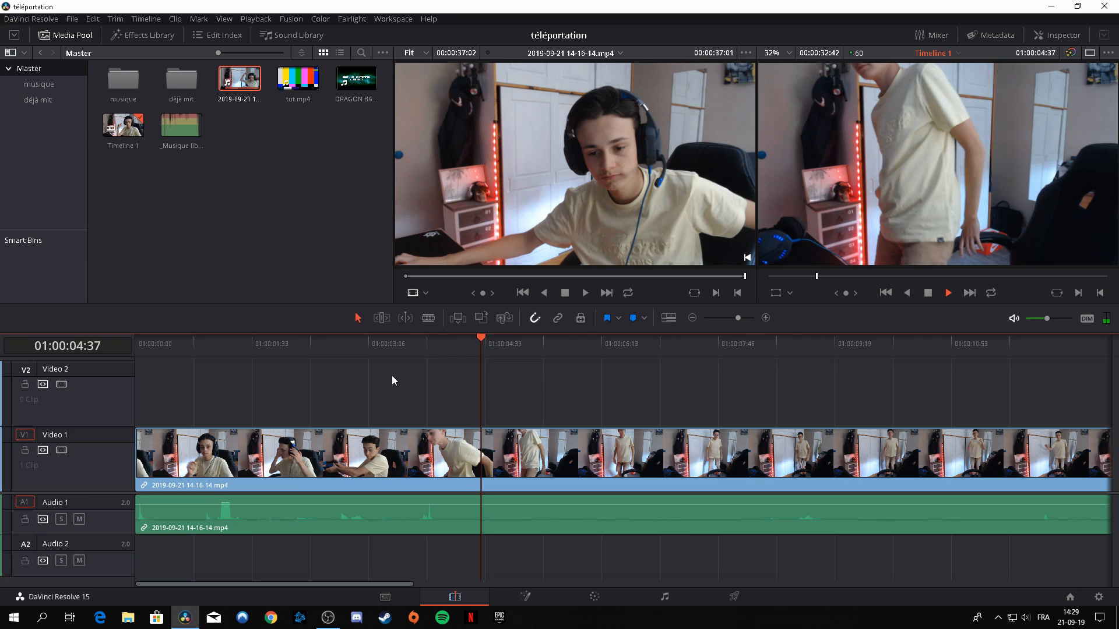
pyautogui.moveTo(418, 345); pyautogui.dragTo(301, 386)
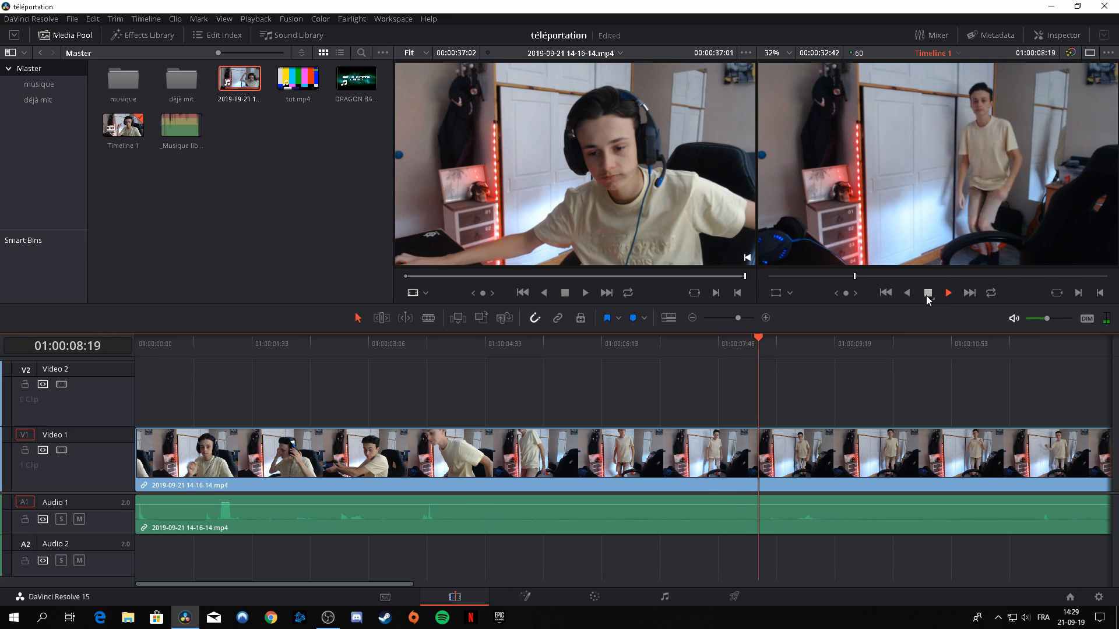
pyautogui.click(927, 293)
pyautogui.moveTo(830, 342); pyautogui.dragTo(777, 342)
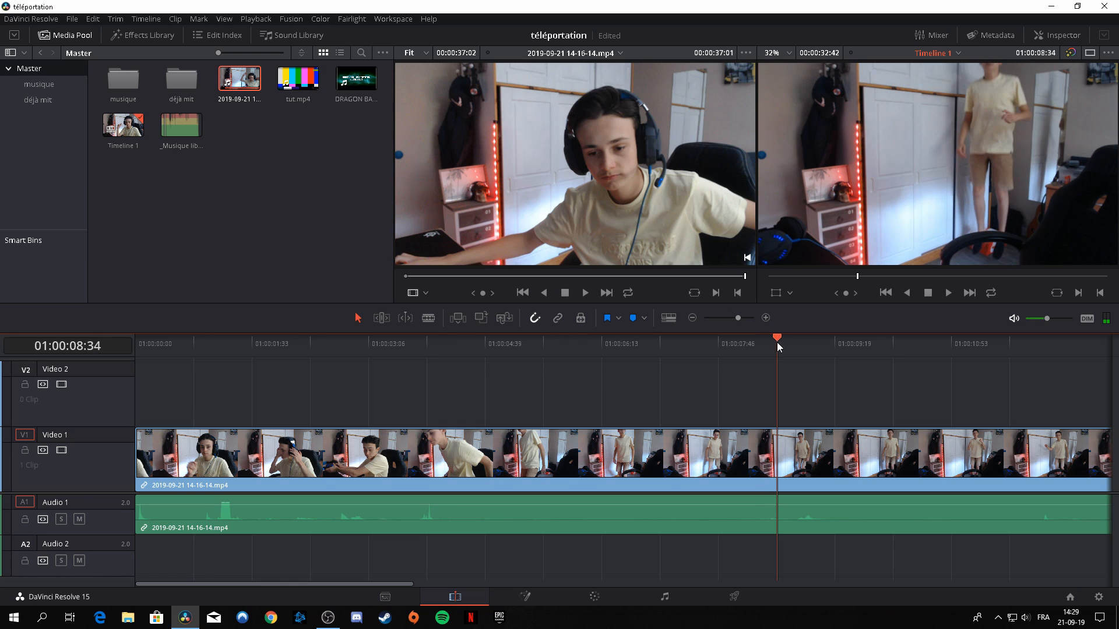
pyautogui.hotkey('ctrl', '\\')
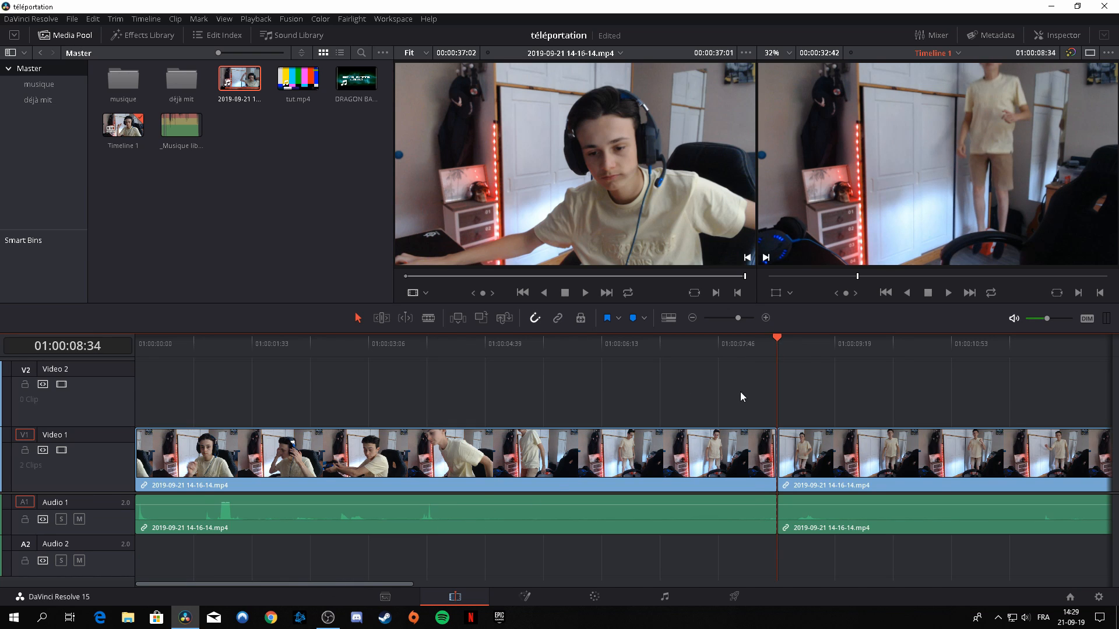
# - Play from the timeline start and split the first clip at 01:00:00:25, just after the finger snap
pyautogui.moveTo(740, 343); pyautogui.dragTo(141, 414)
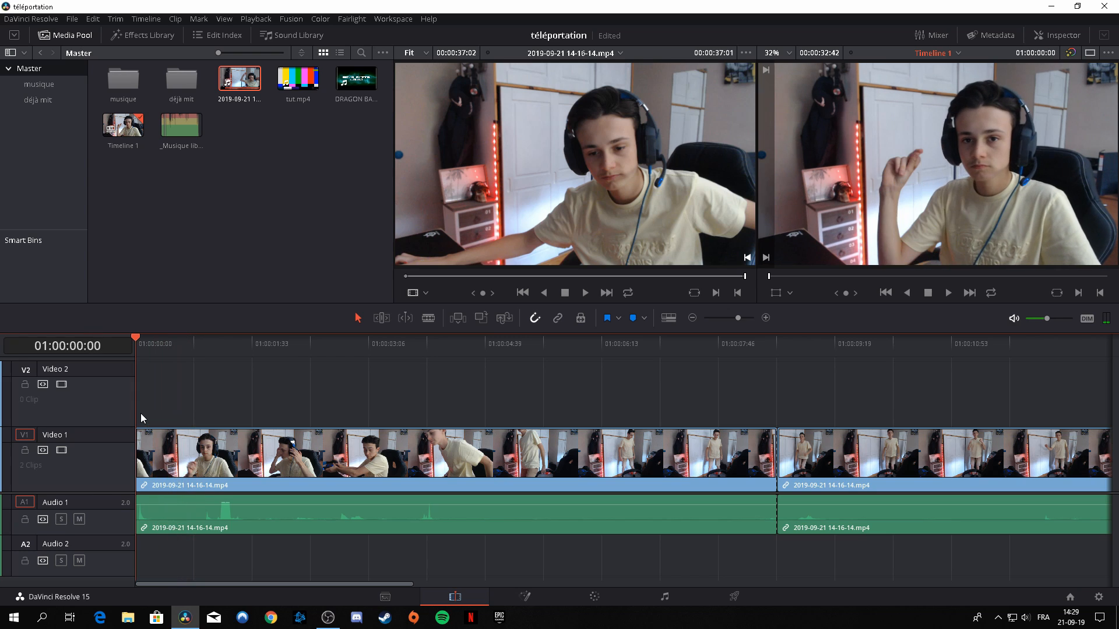
pyautogui.click(948, 293)
pyautogui.click(929, 293)
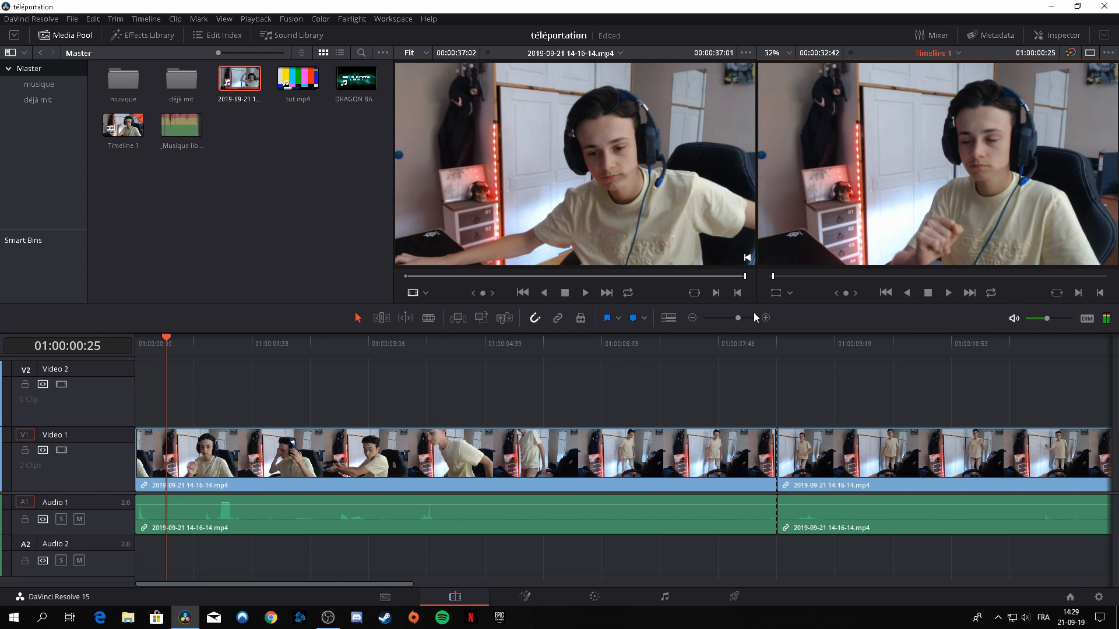
pyautogui.hotkey('ctrl', '\\')
pyautogui.click(225, 528)
pyautogui.hotkey('ctrl', '\\')
pyautogui.click(290, 401)
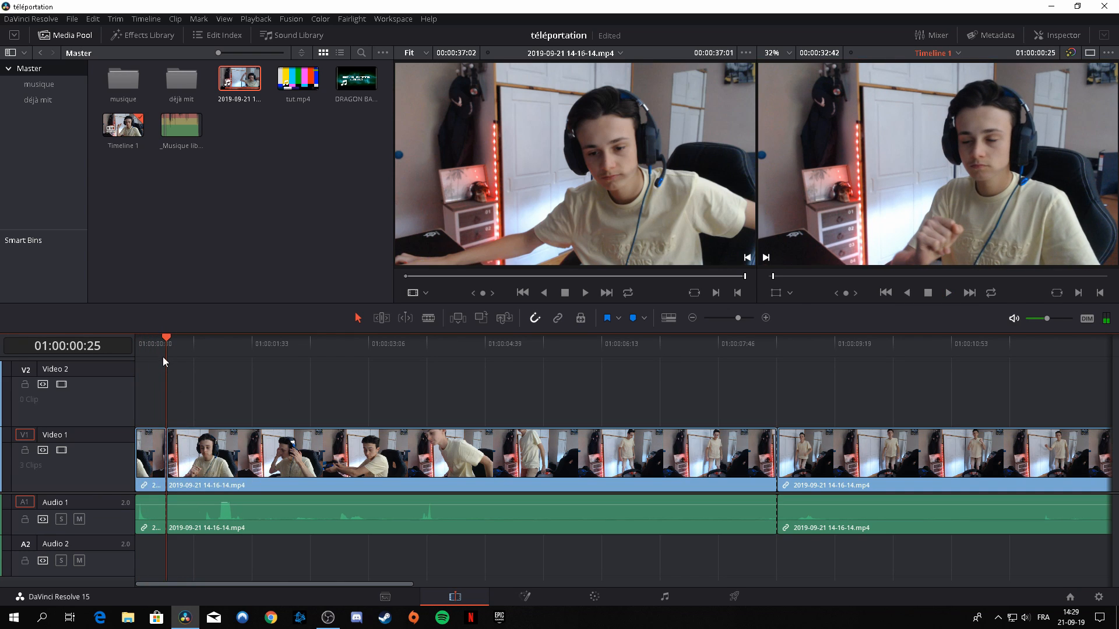
# - Delete the video and audio section between the snap cut and the jump cut
pyautogui.moveTo(164, 361); pyautogui.dragTo(174, 468)
pyautogui.click(580, 523)
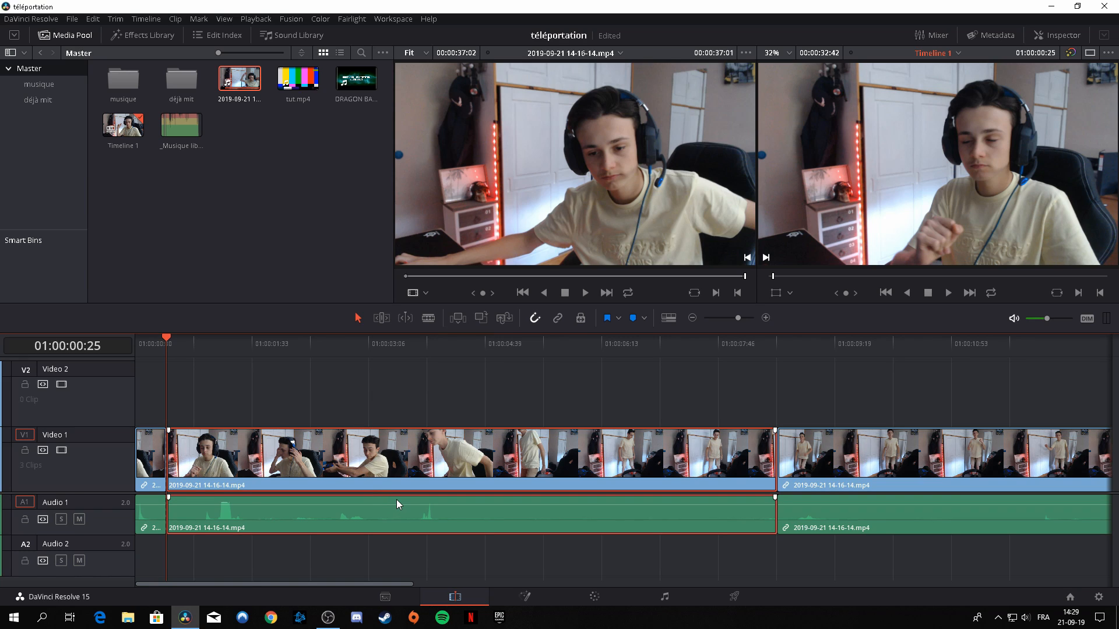
pyautogui.press('BackSpace')
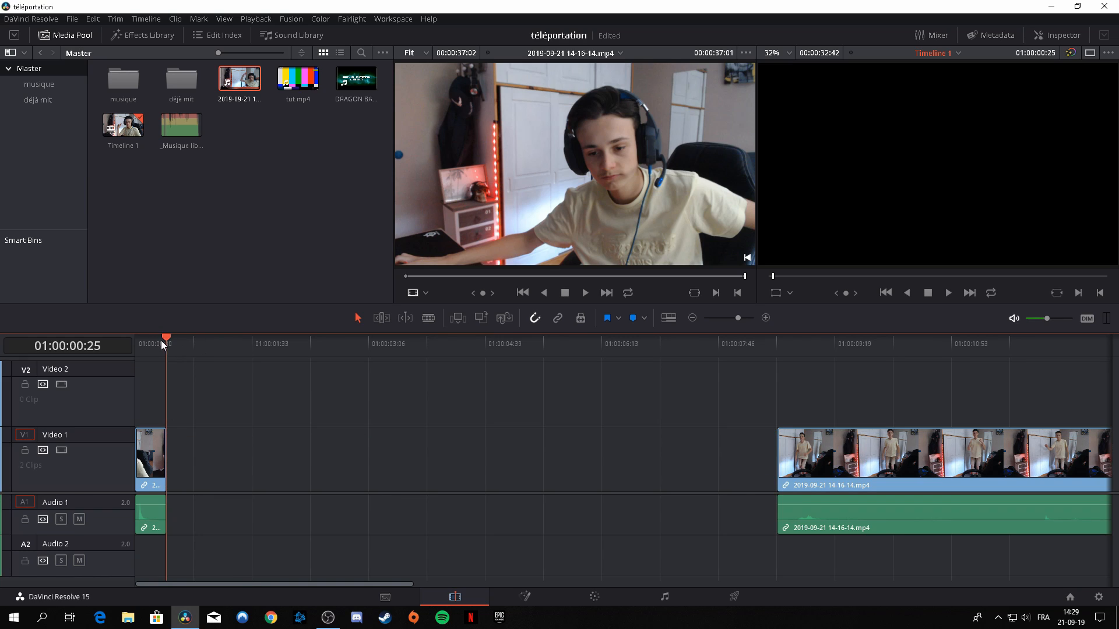
# - Play across the empty section, and close the gap between the snap and jump clips on Video 1 and Audio 1
pyautogui.moveTo(176, 387); pyautogui.dragTo(166, 388)
pyautogui.click(136, 357)
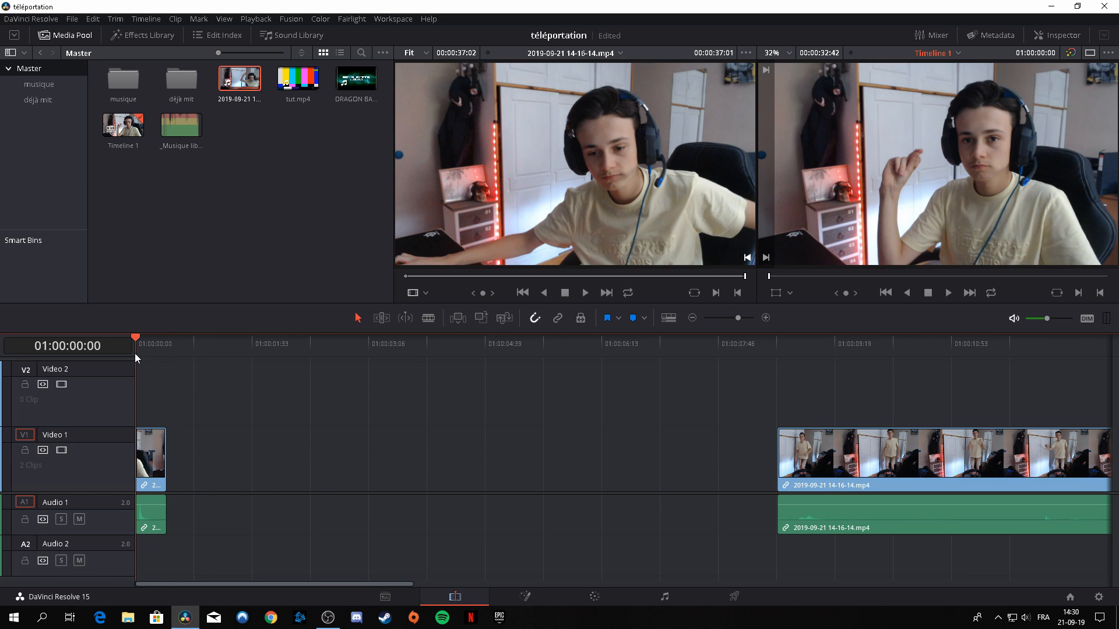
pyautogui.click(948, 292)
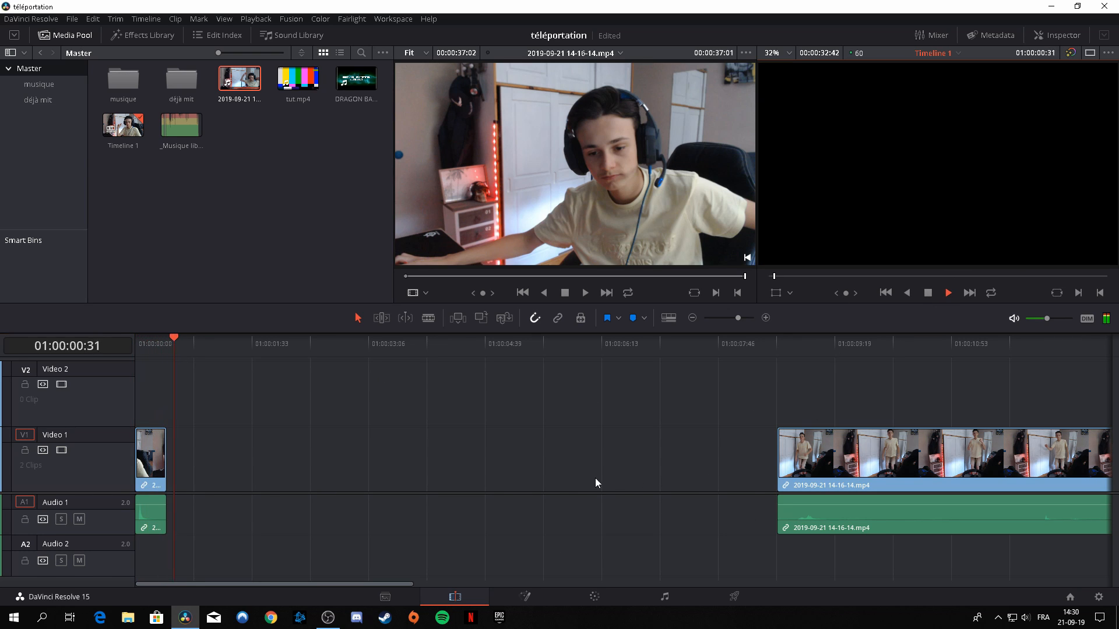
pyautogui.click(928, 292)
pyautogui.click(214, 417)
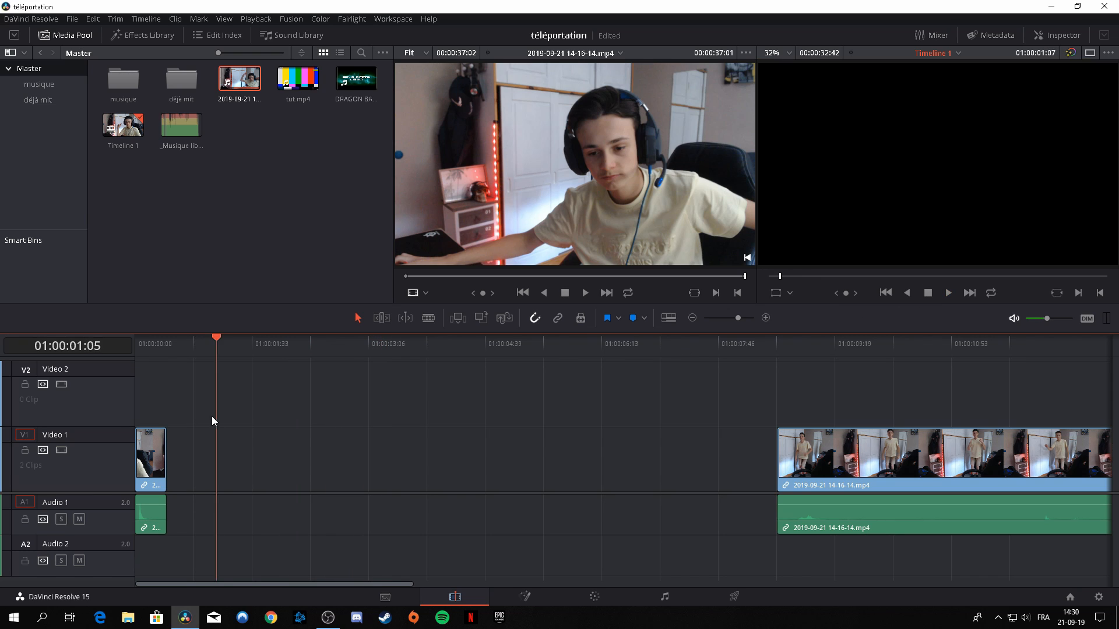
pyautogui.click(312, 473)
pyautogui.press('Delete')
pyautogui.click(351, 516)
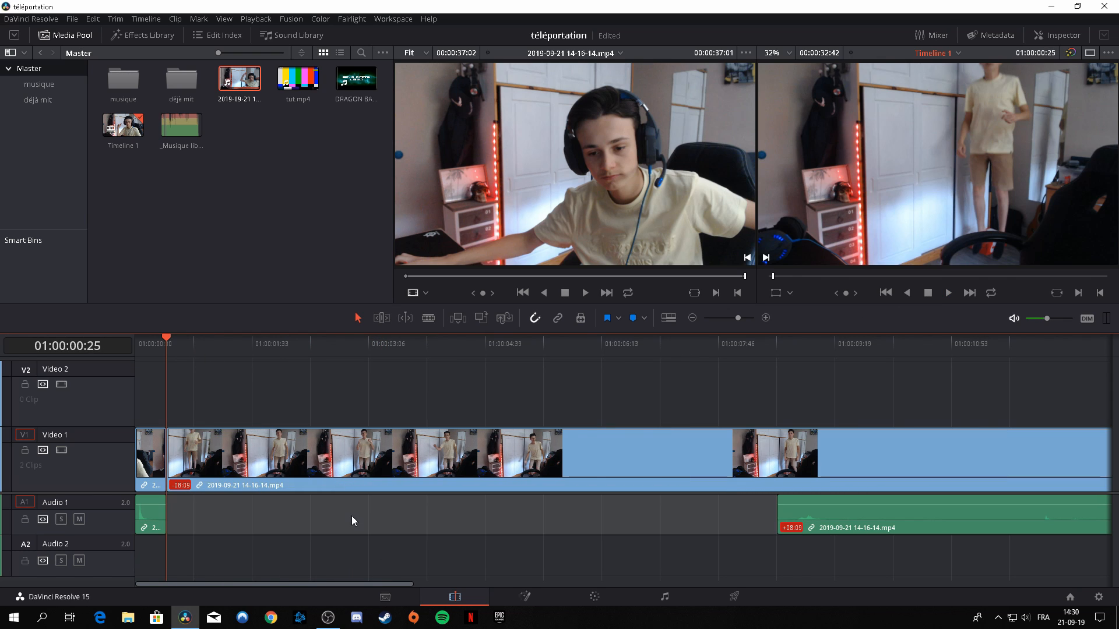
pyautogui.press('Delete')
# - Play the edit from the start to check the cut from the snap to the jump
pyautogui.moveTo(155, 345); pyautogui.dragTo(113, 351)
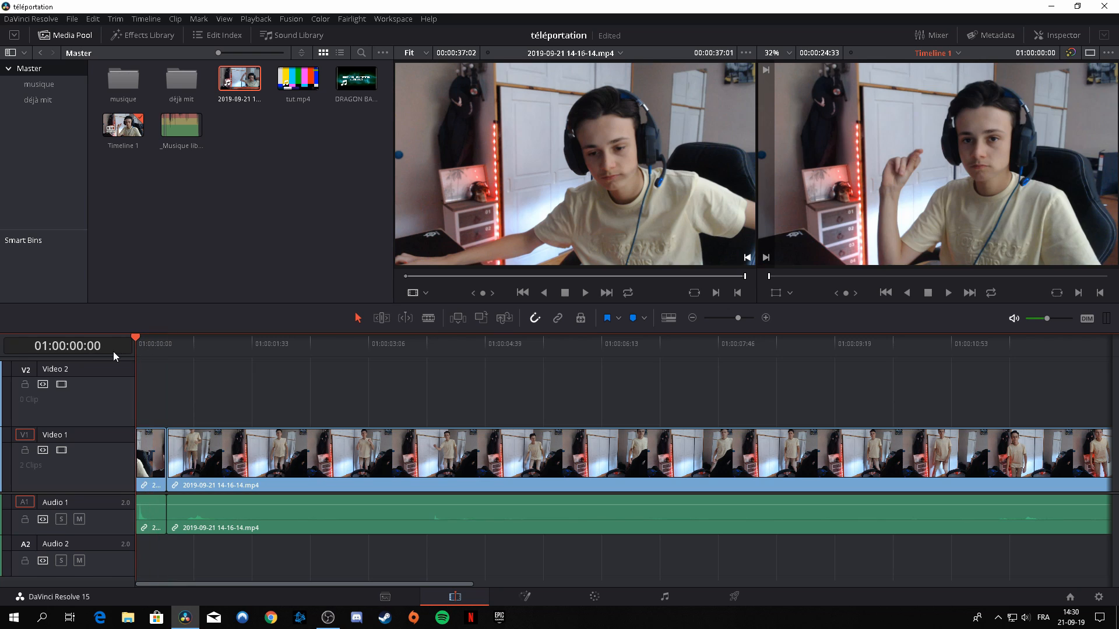
pyautogui.press('space')
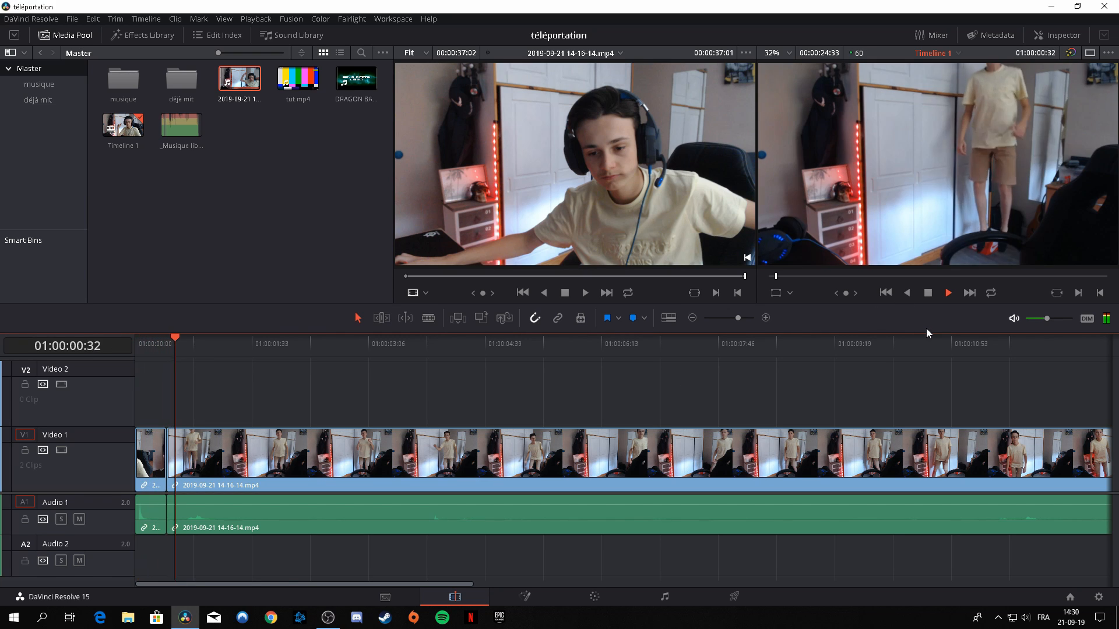
pyautogui.click(929, 293)
# - Place the Dragon Ball teleportation sound on Audio 2 at the 01:00:00:25 cut and delete its video part
pyautogui.moveTo(201, 345); pyautogui.dragTo(164, 379)
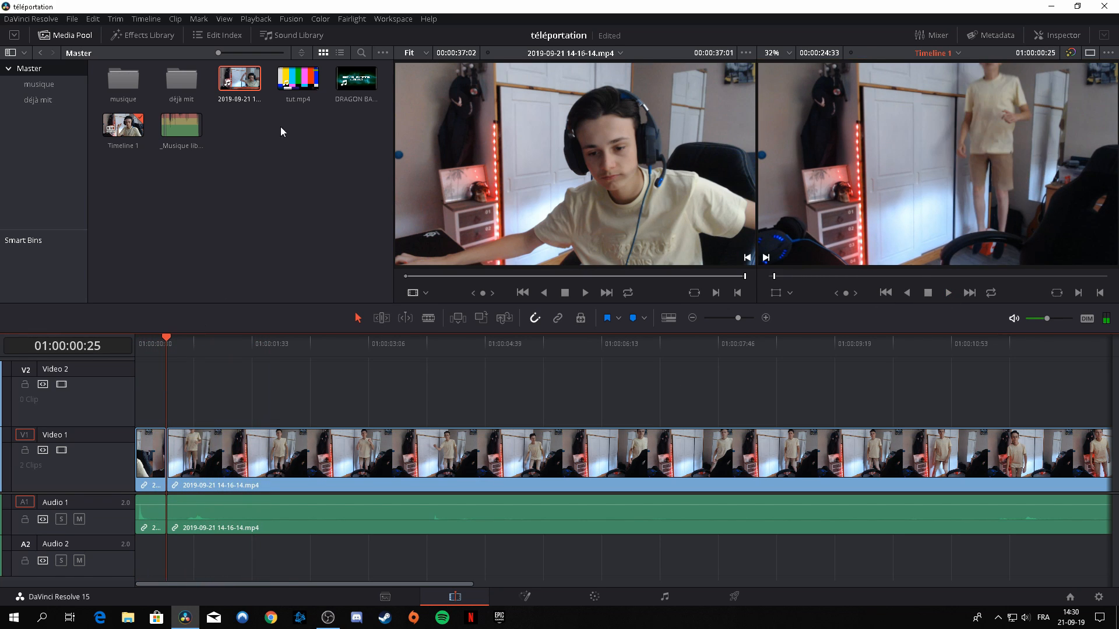
pyautogui.moveTo(368, 83); pyautogui.dragTo(169, 568)
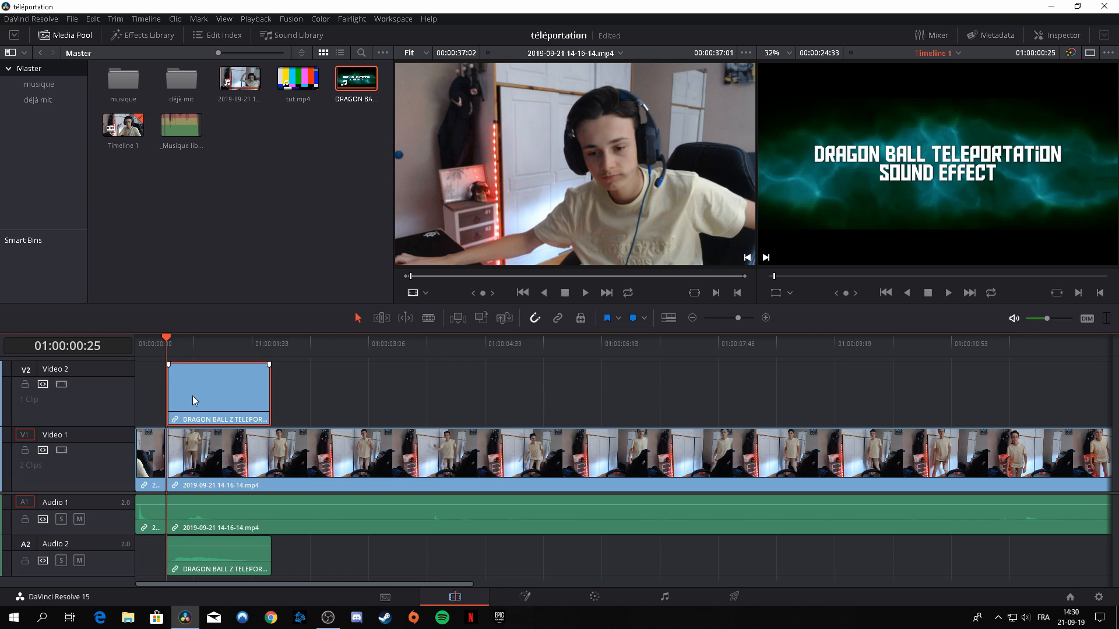
pyautogui.press('Delete')
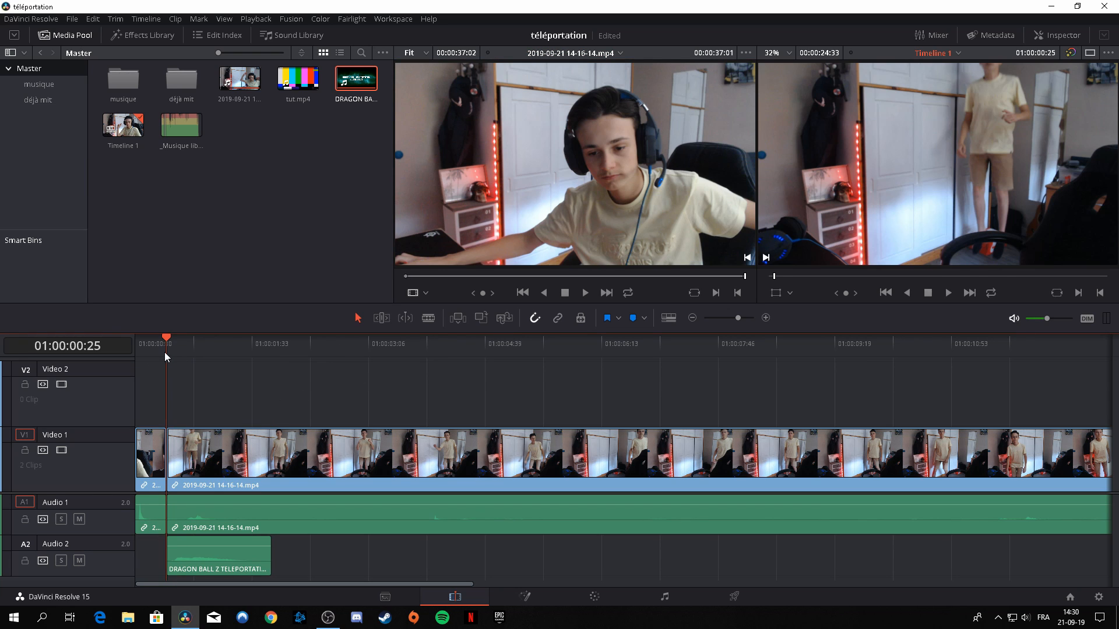
# - Play the edit twice from the start to check the teleportation sound against the cut
pyautogui.moveTo(164, 349); pyautogui.dragTo(126, 367)
pyautogui.press('space')
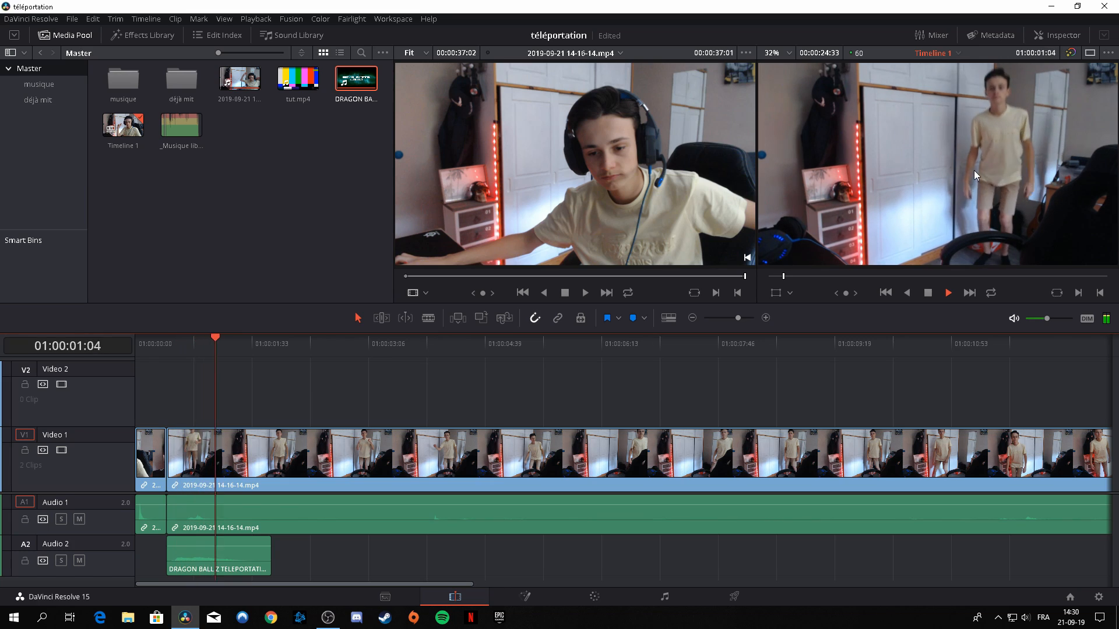
pyautogui.click(928, 293)
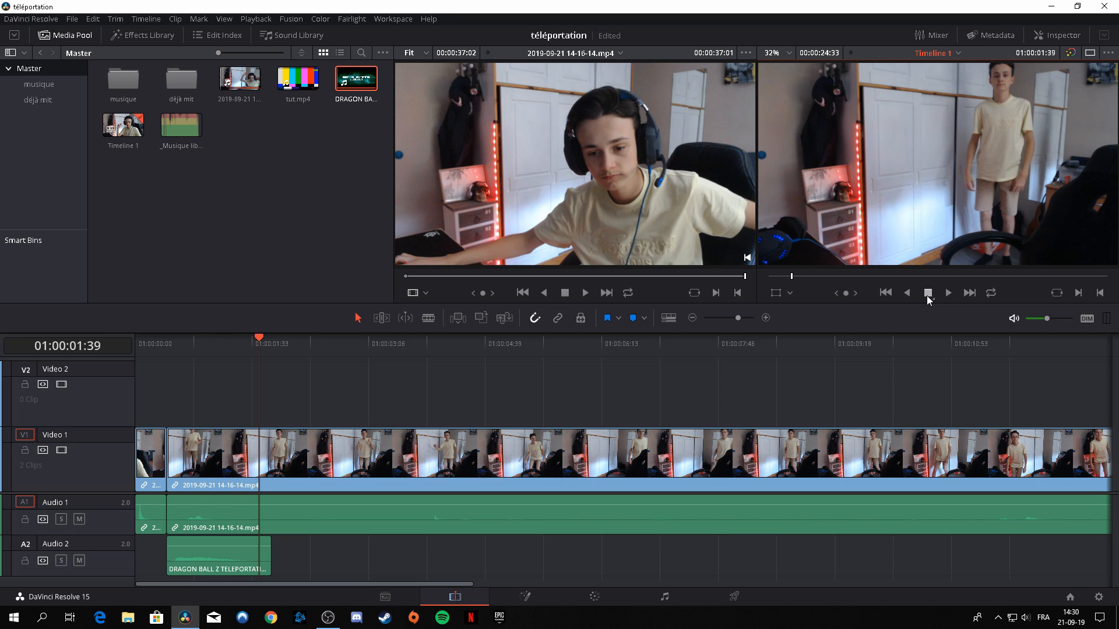
pyautogui.moveTo(269, 347); pyautogui.dragTo(123, 367)
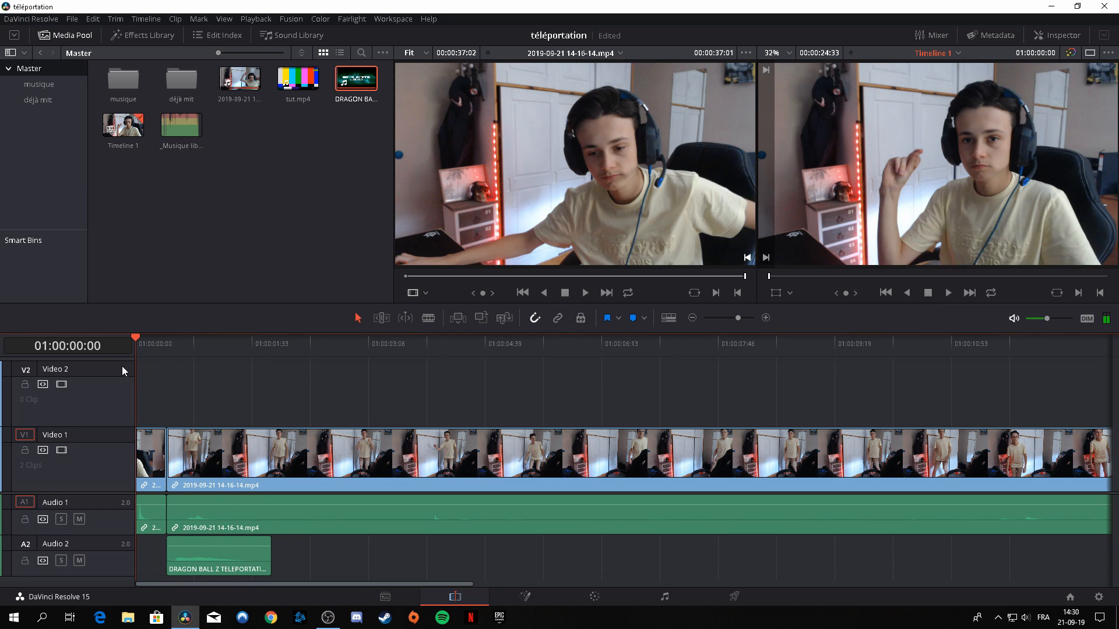
pyautogui.press('space')
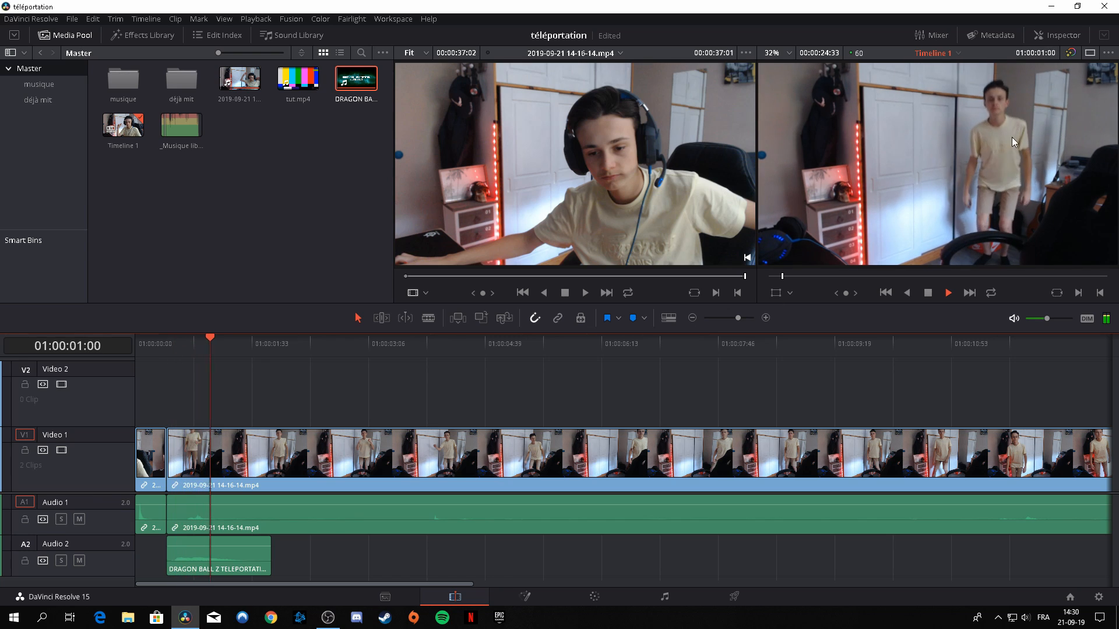
# - Delete all clips from Video 1, Audio 1 and Audio 2 to clear the timeline
pyautogui.moveTo(270, 350); pyautogui.dragTo(199, 402)
pyautogui.press('Home')
pyautogui.moveTo(326, 577); pyautogui.dragTo(155, 440)
pyautogui.press('Delete')
pyautogui.click(557, 278)
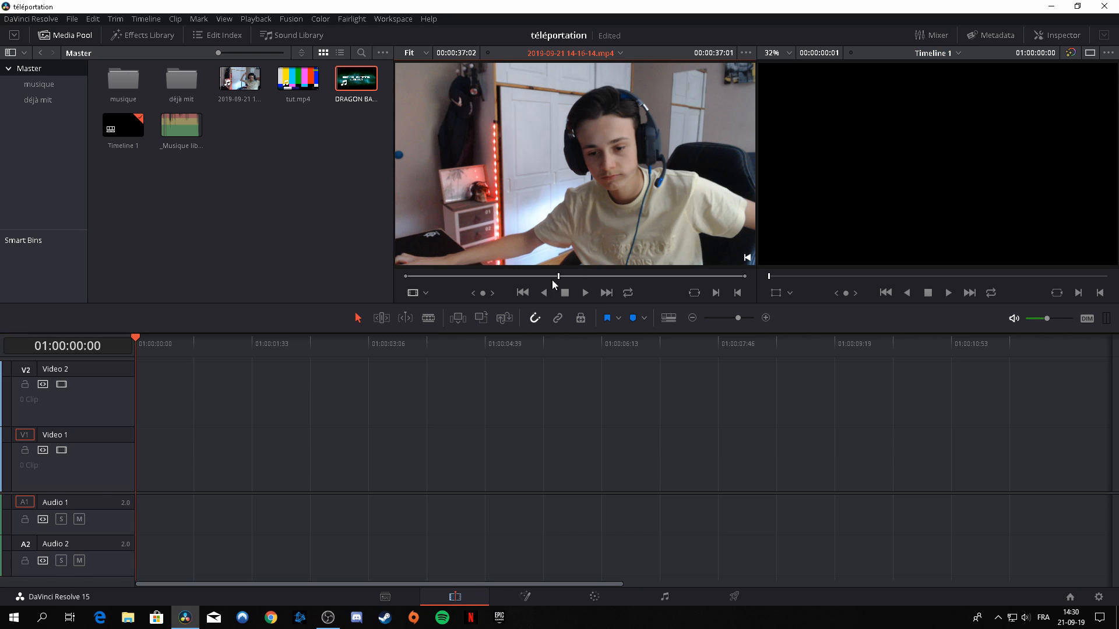
# - Set the webcam source clip's out point at 00:00:03:30 and place the clip at the start of Video 1 and Audio 1
pyautogui.moveTo(452, 289)
pyautogui.mouseDown()
pyautogui.moveTo(395, 289)
pyautogui.moveTo(441, 285)
pyautogui.mouseUp()
pyautogui.press('o')
pyautogui.moveTo(489, 236); pyautogui.dragTo(136, 506)
pyautogui.moveTo(204, 354); pyautogui.dragTo(128, 369)
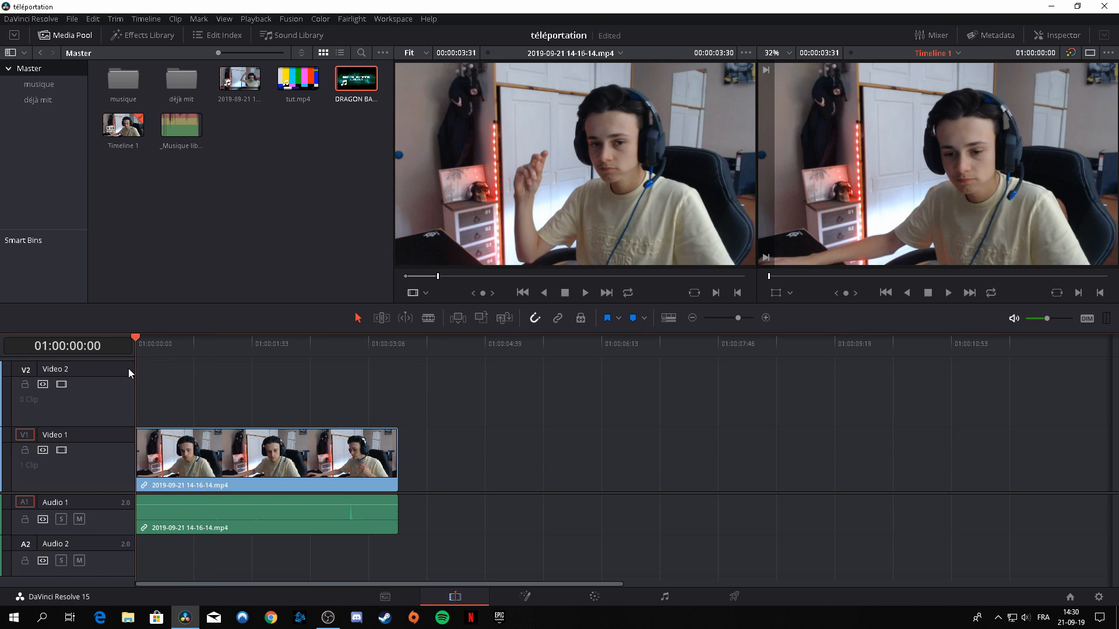
# - Turn on Dynamic Zoom for the webcam clip on Video 1
pyautogui.click(205, 465)
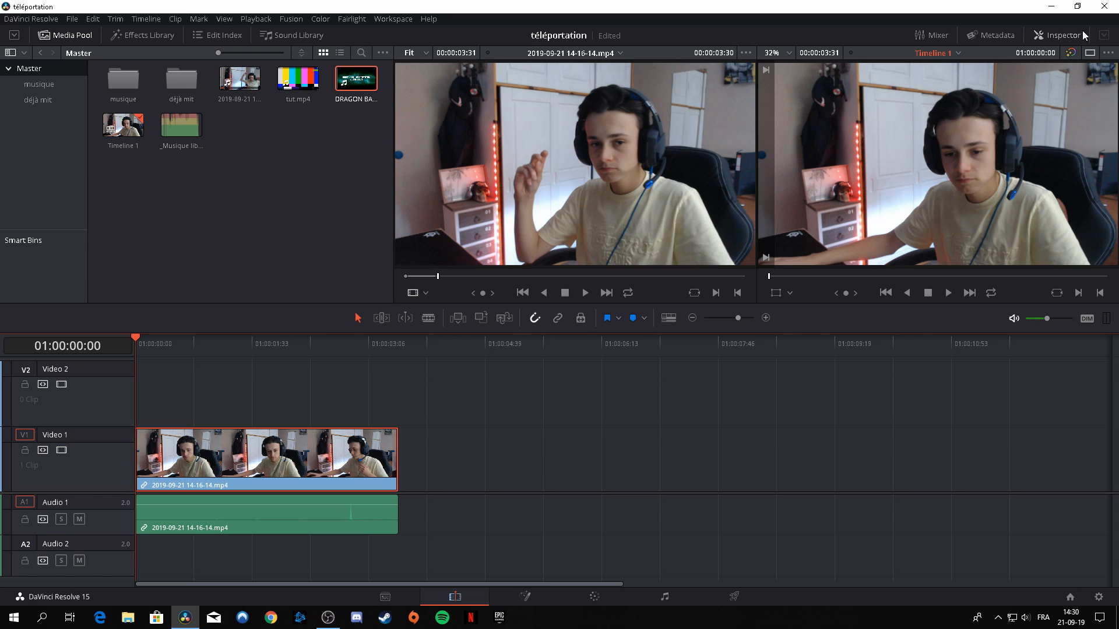
pyautogui.click(1056, 37)
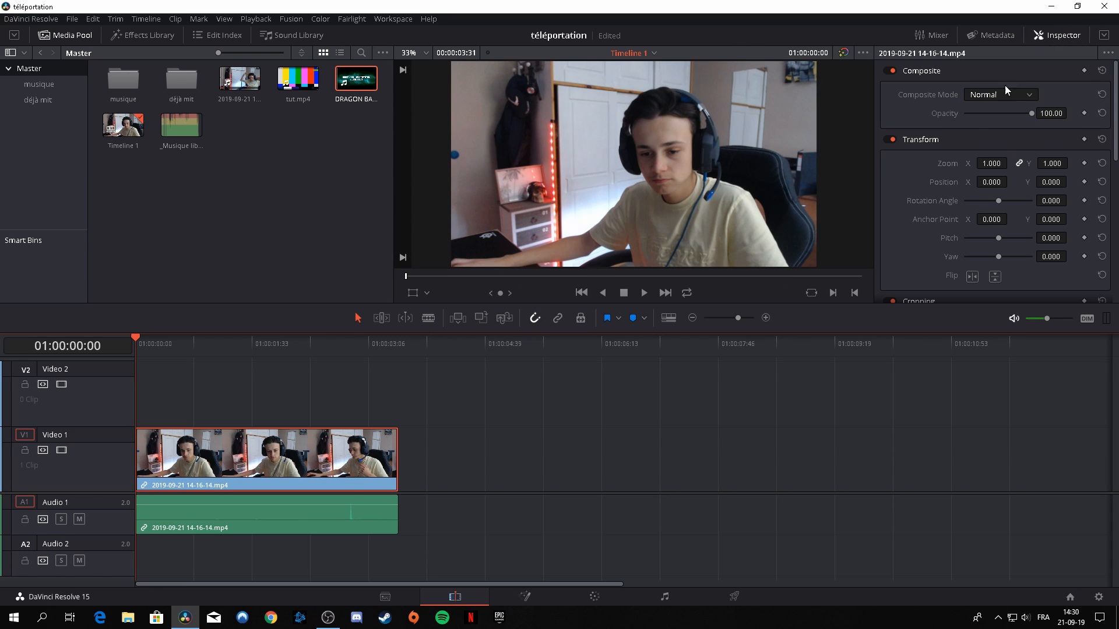
pyautogui.scroll(-4, 921, 190)
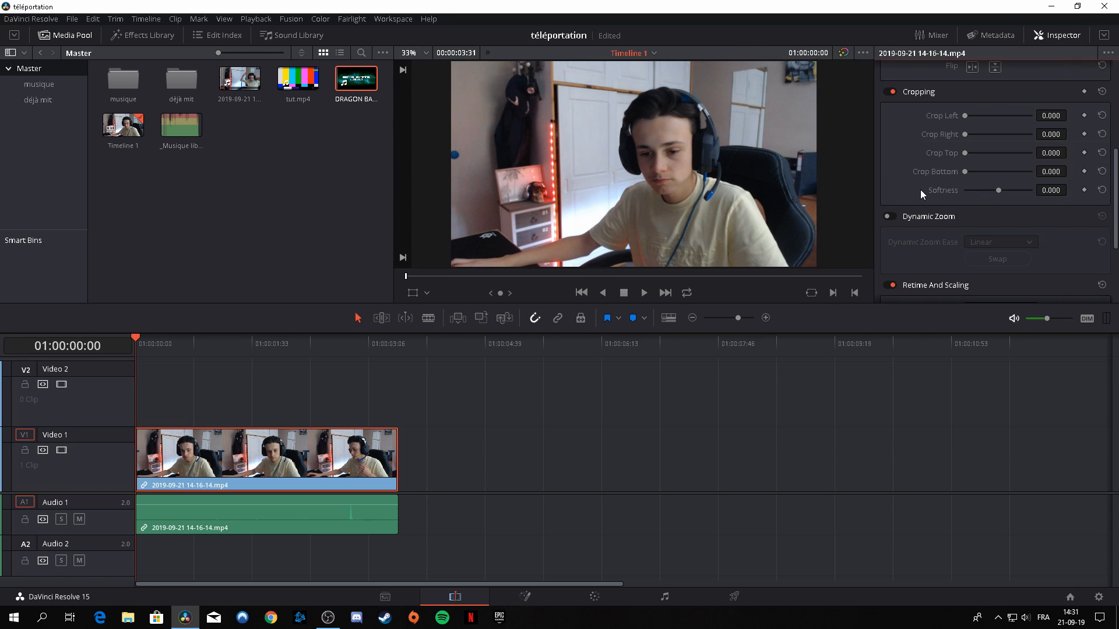
pyautogui.click(890, 217)
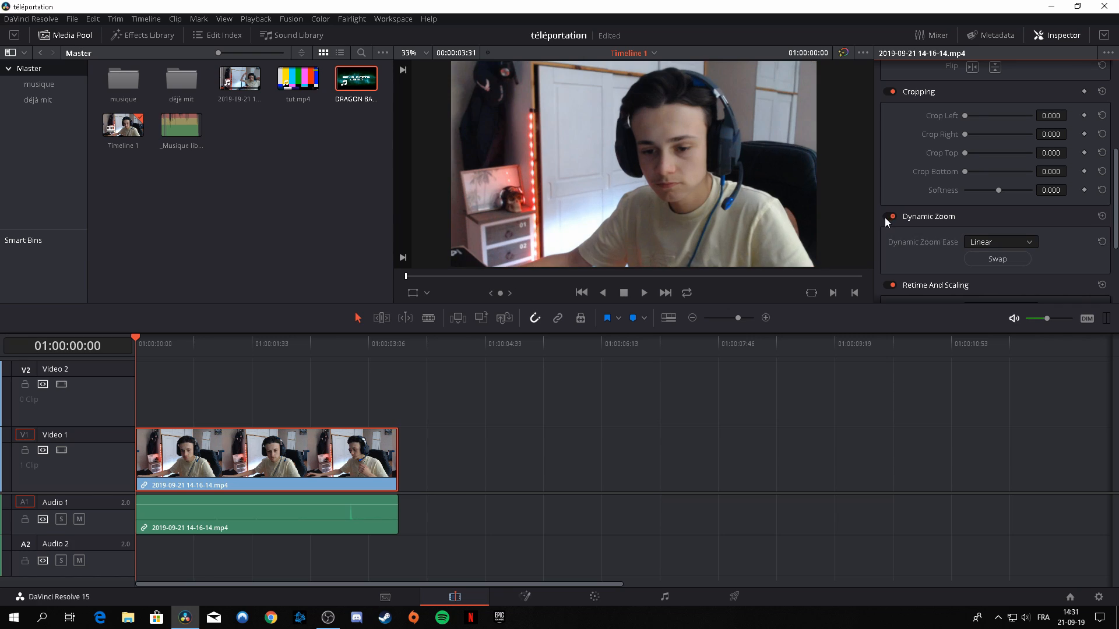
# - View the clip's Dynamic Zoom start and end frames in the viewer, and play the clip to check the zoom
pyautogui.click(428, 293)
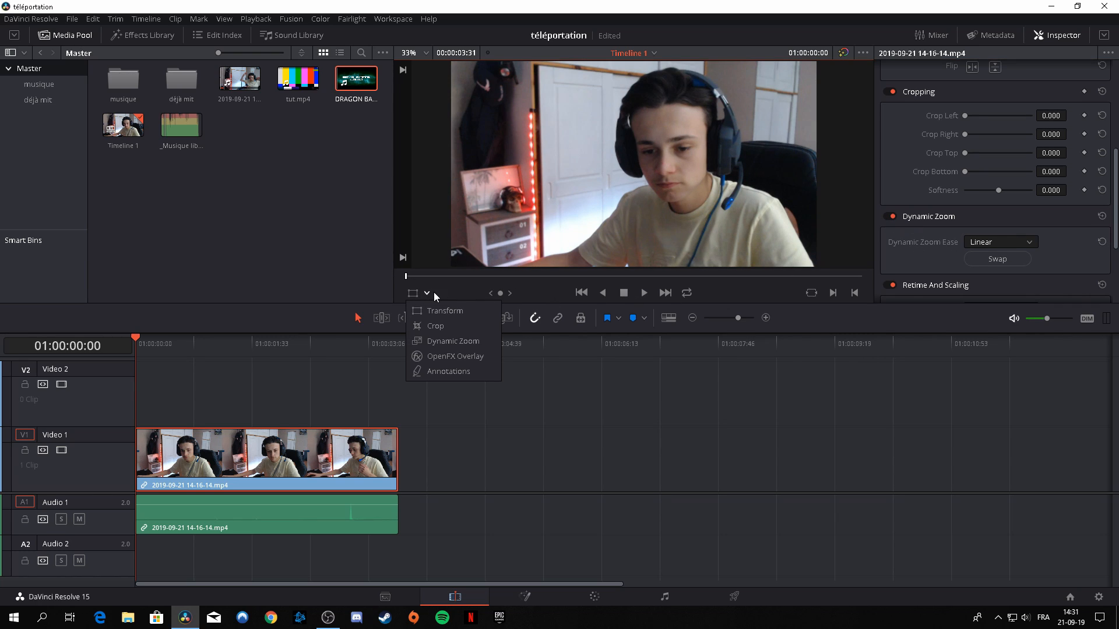
pyautogui.click(447, 341)
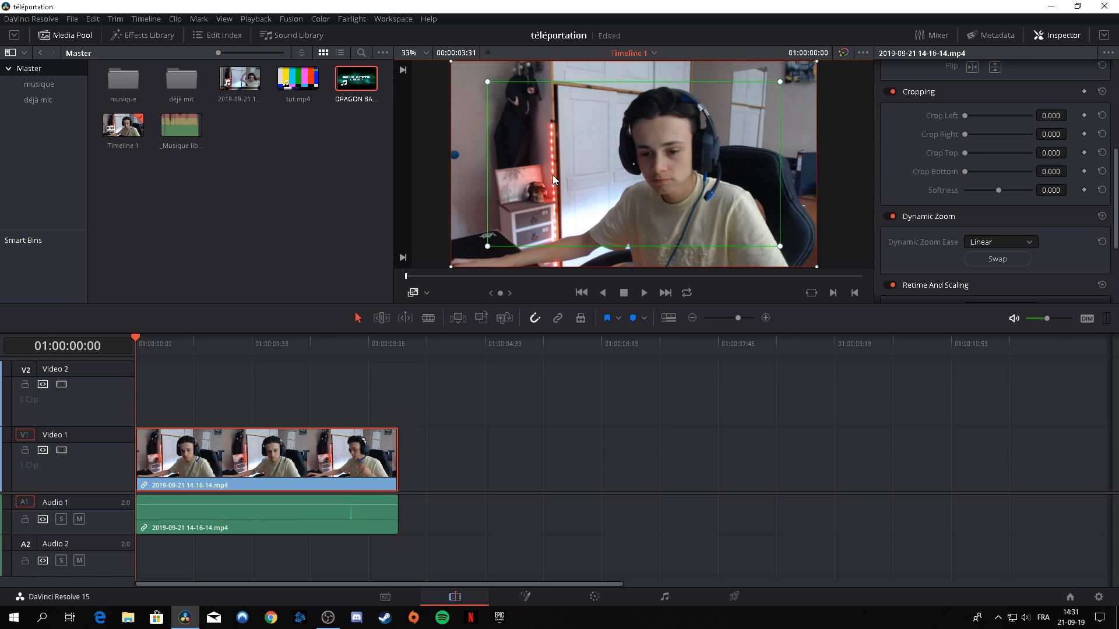
pyautogui.click(413, 292)
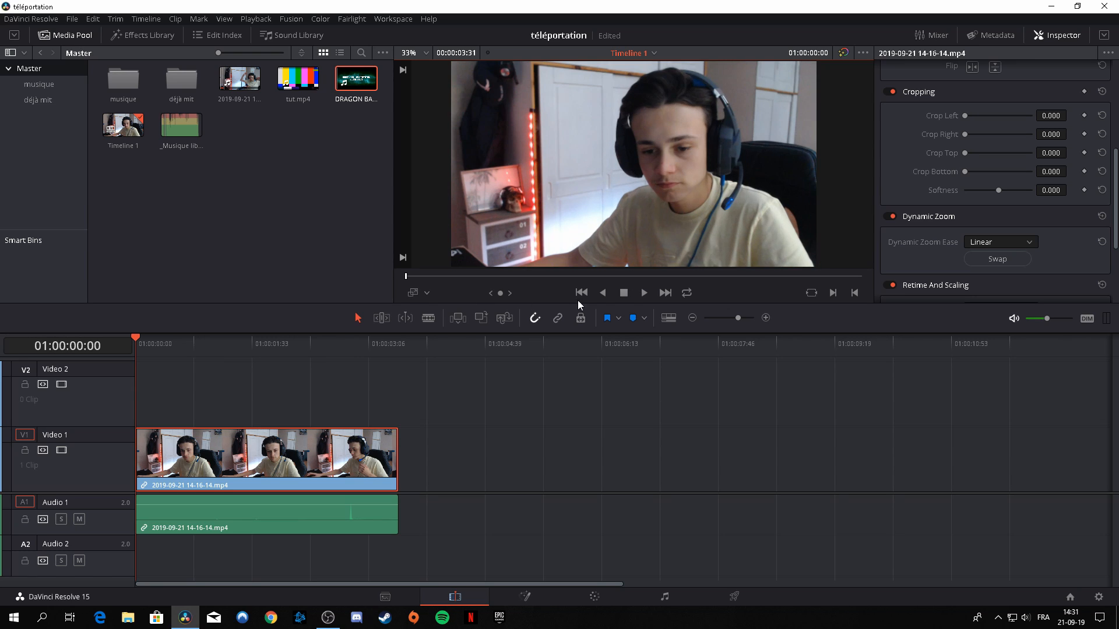
pyautogui.click(641, 293)
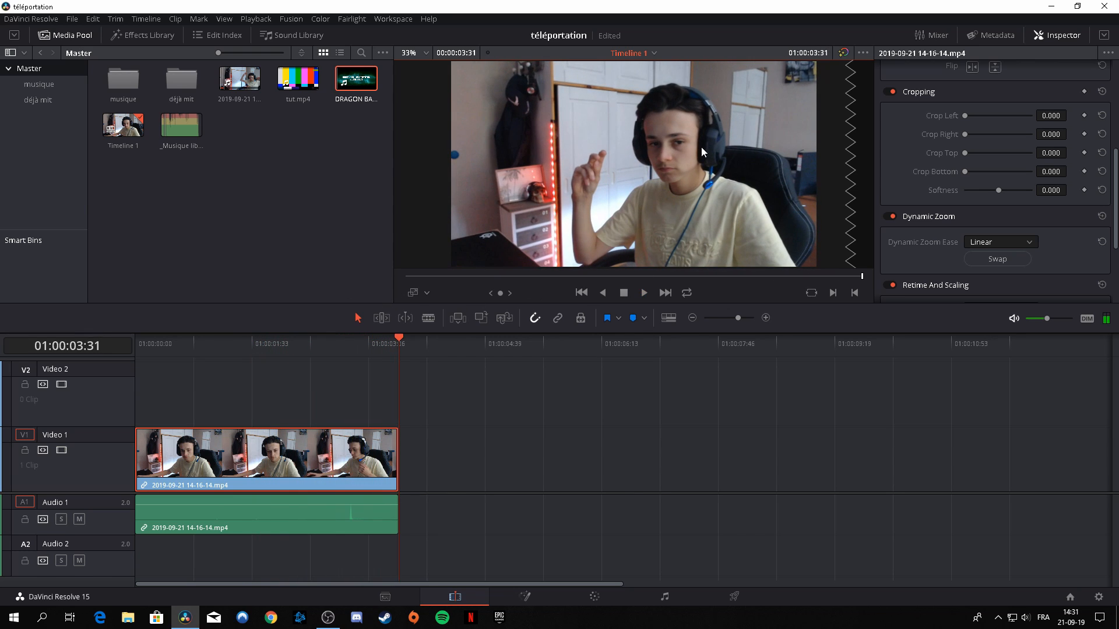
# - Swap the Dynamic Zoom direction so the clip zooms in, and play it from the start to check it
pyautogui.scroll(-1, 903, 259)
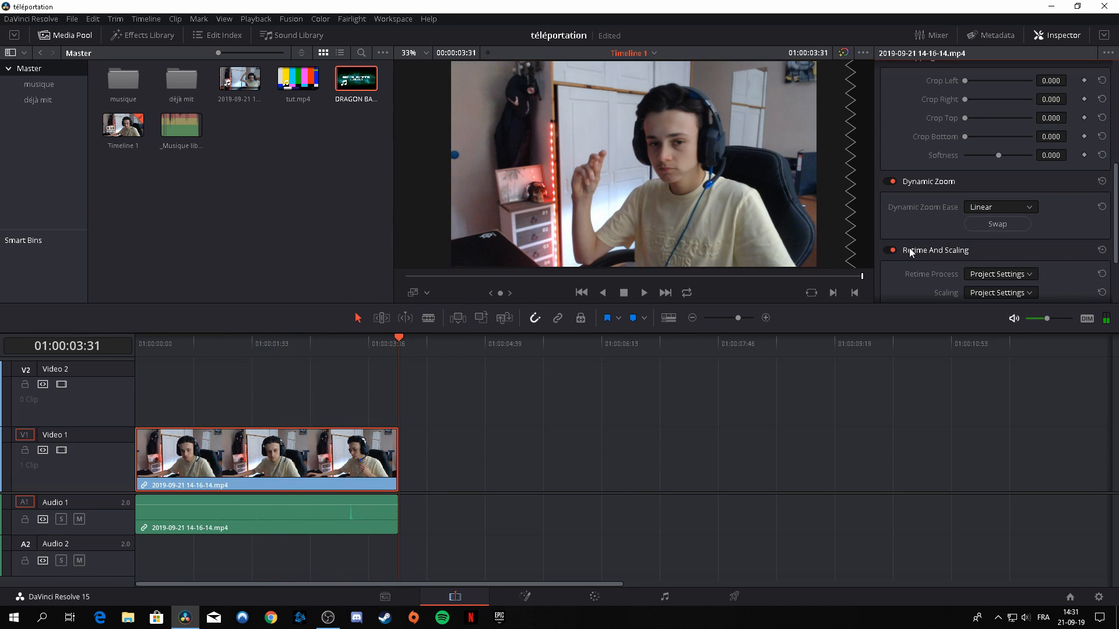
pyautogui.click(996, 225)
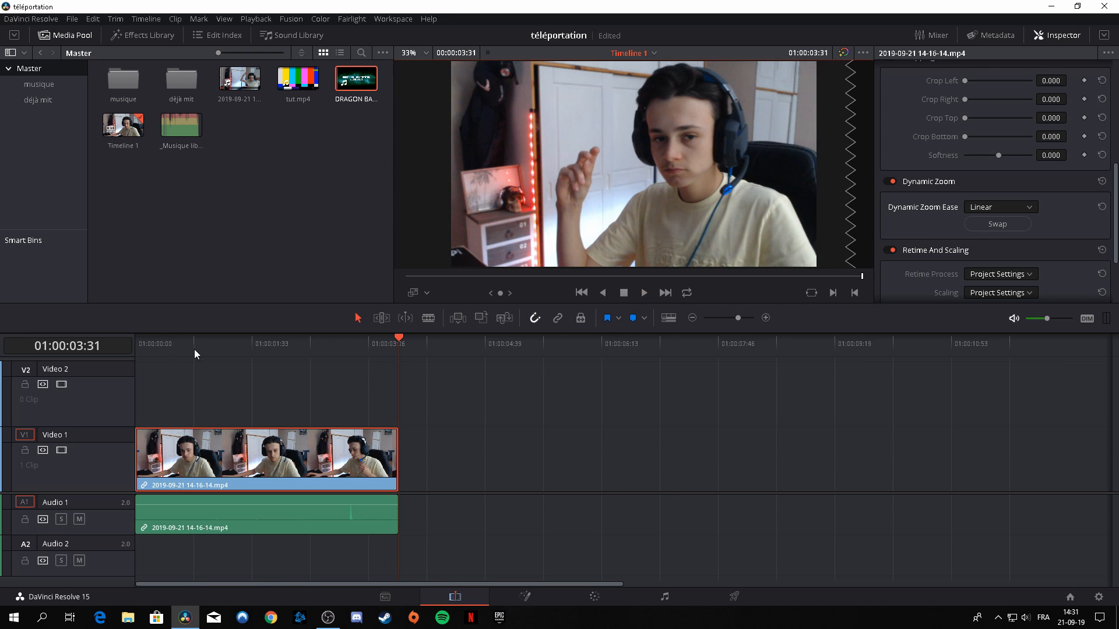
pyautogui.press('Home')
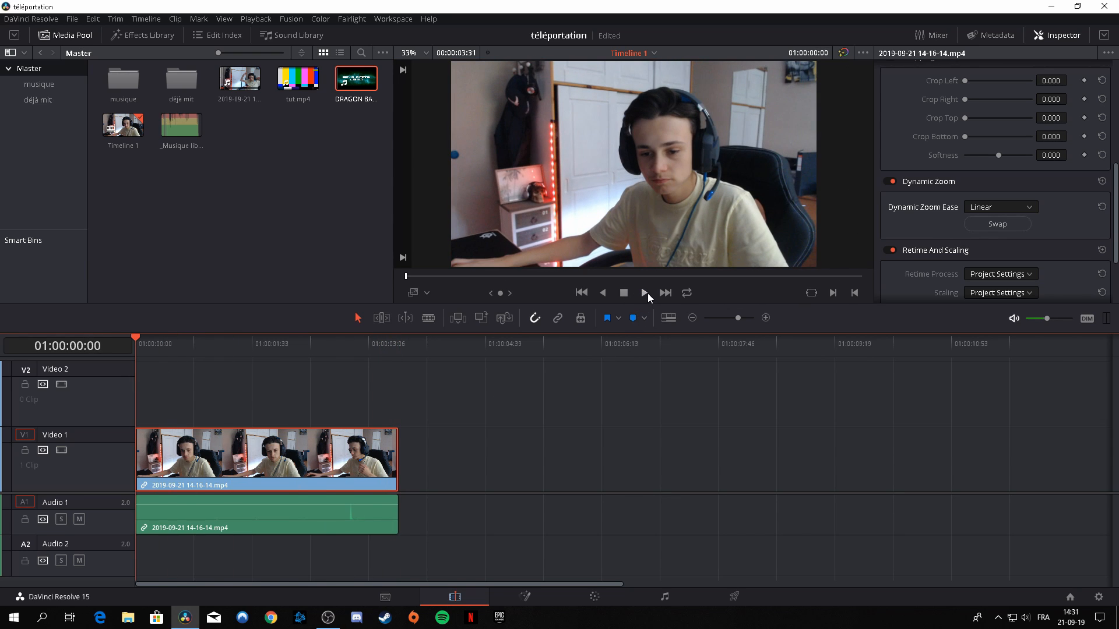
pyautogui.click(644, 293)
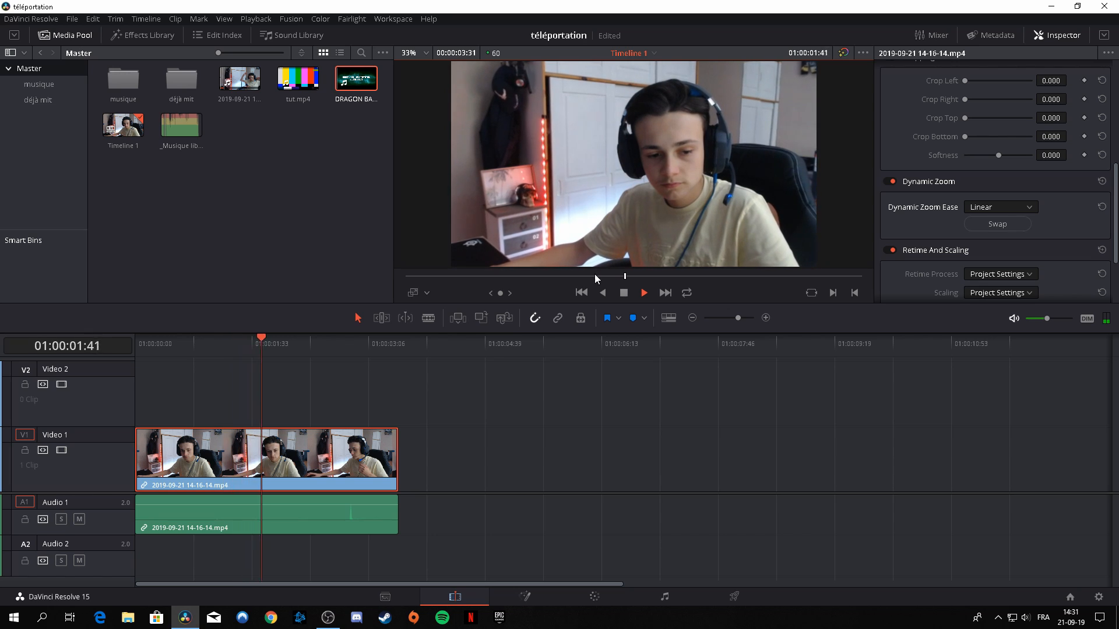
pyautogui.click(495, 417)
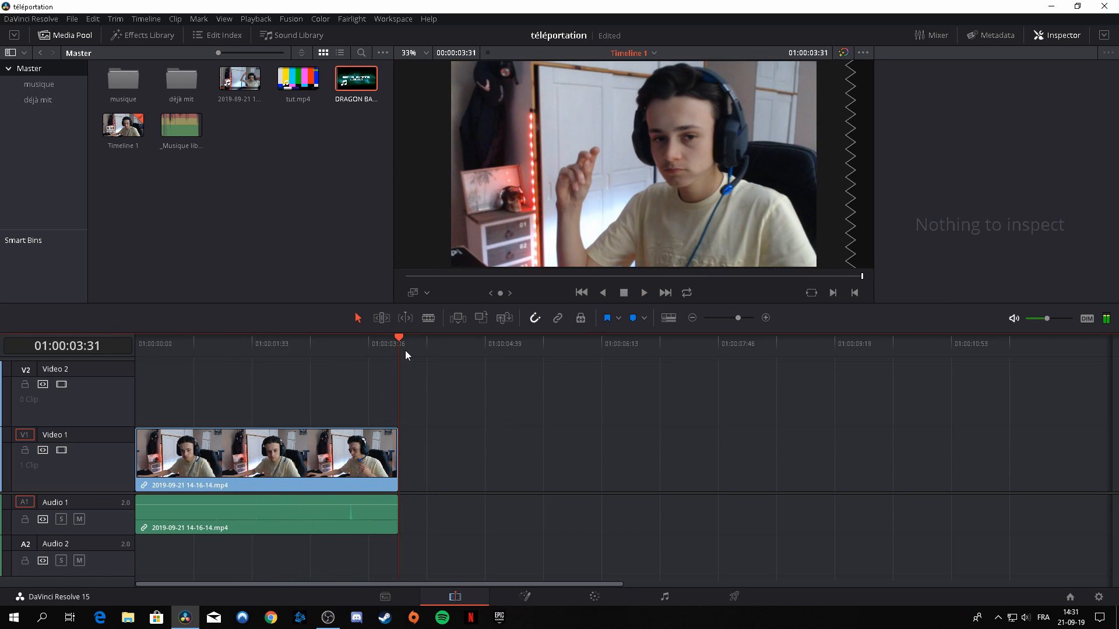
pyautogui.press('Home')
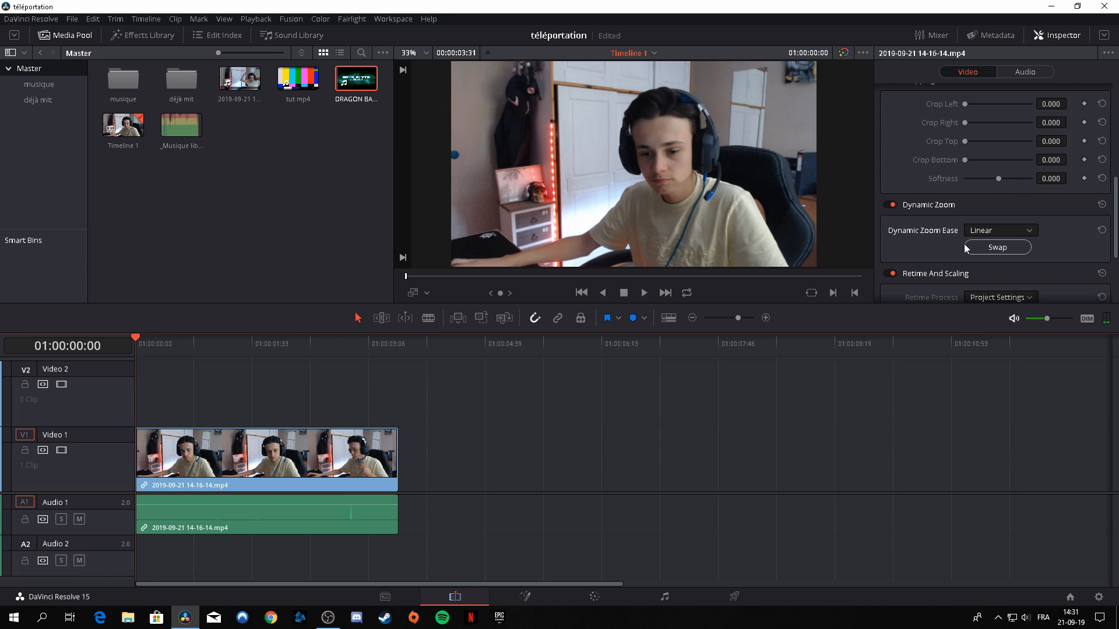
pyautogui.click(1056, 35)
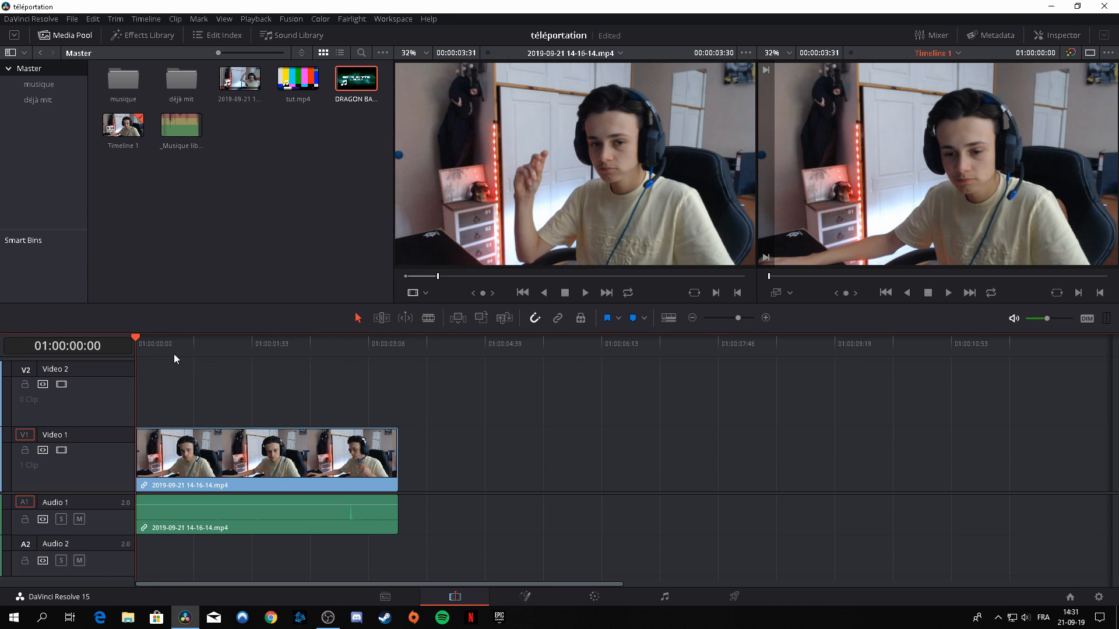
# - Split the Video 1 clip at 01:00:02:16 and 01:00:02:55 to isolate a short segment before the snap
pyautogui.moveTo(136, 347); pyautogui.dragTo(306, 389)
pyautogui.click(320, 451)
pyautogui.hotkey('ctrl', '\\')
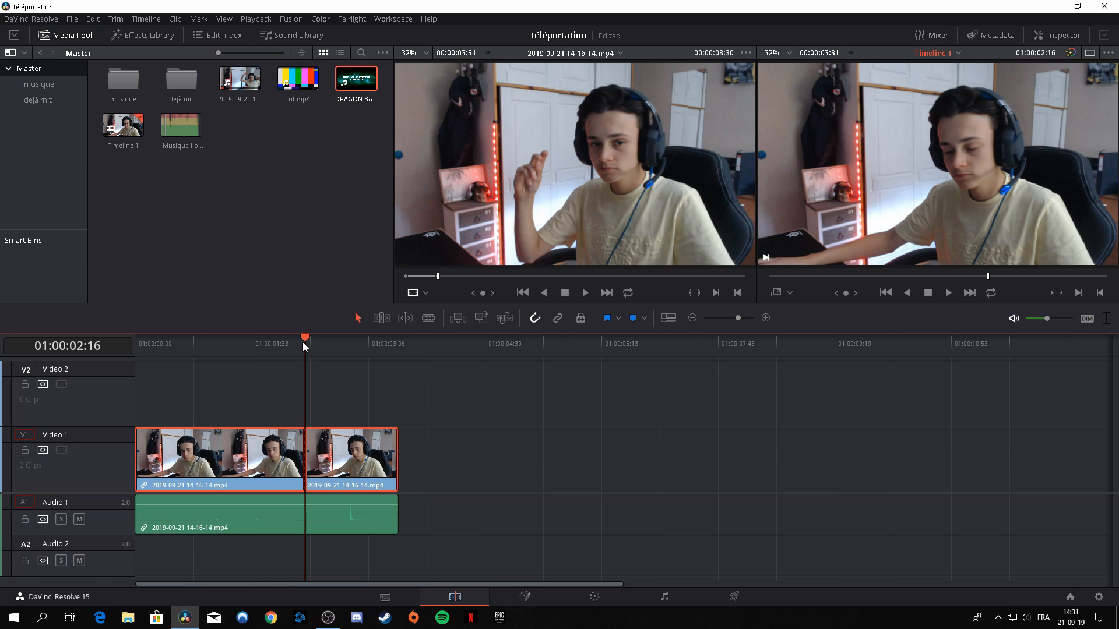
pyautogui.moveTo(302, 342); pyautogui.dragTo(355, 397)
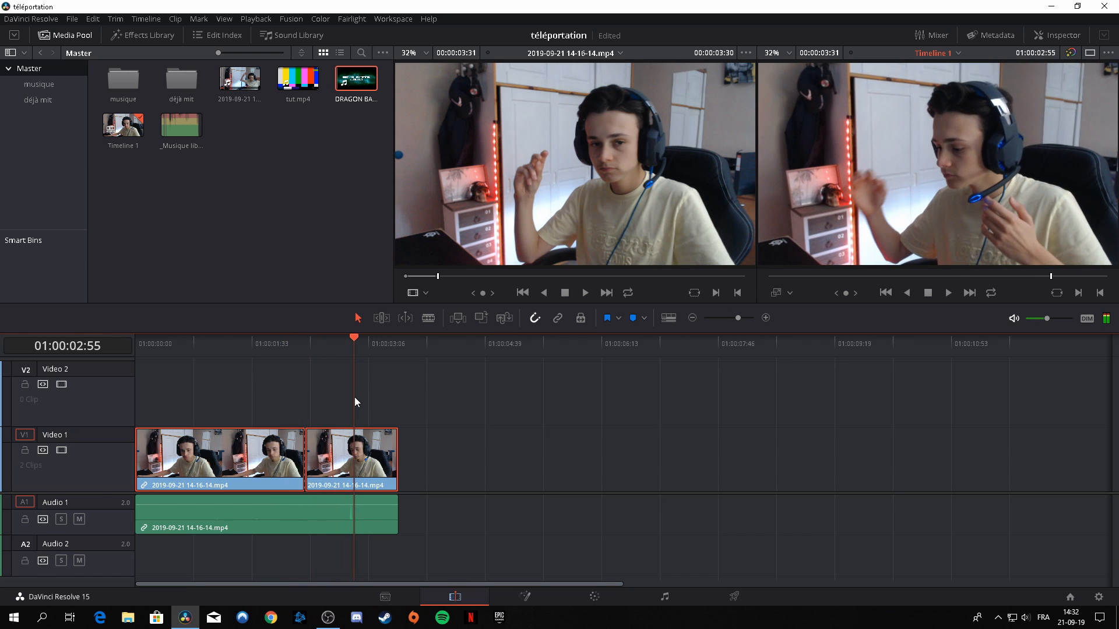
pyautogui.hotkey('ctrl', 'b')
pyautogui.click(438, 432)
# - Shrink the Dynamic Zoom end frame of the segment starting at 01:00:02:16 to a small rectangle over the lower face
pyautogui.moveTo(326, 348); pyautogui.dragTo(305, 354)
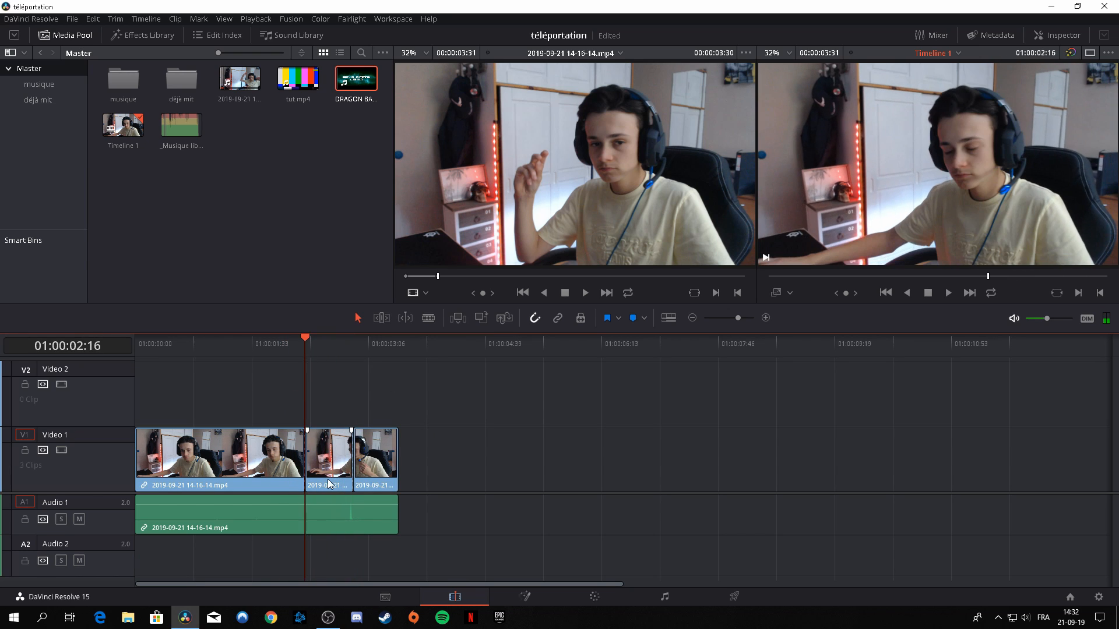
pyautogui.click(330, 470)
pyautogui.click(1056, 36)
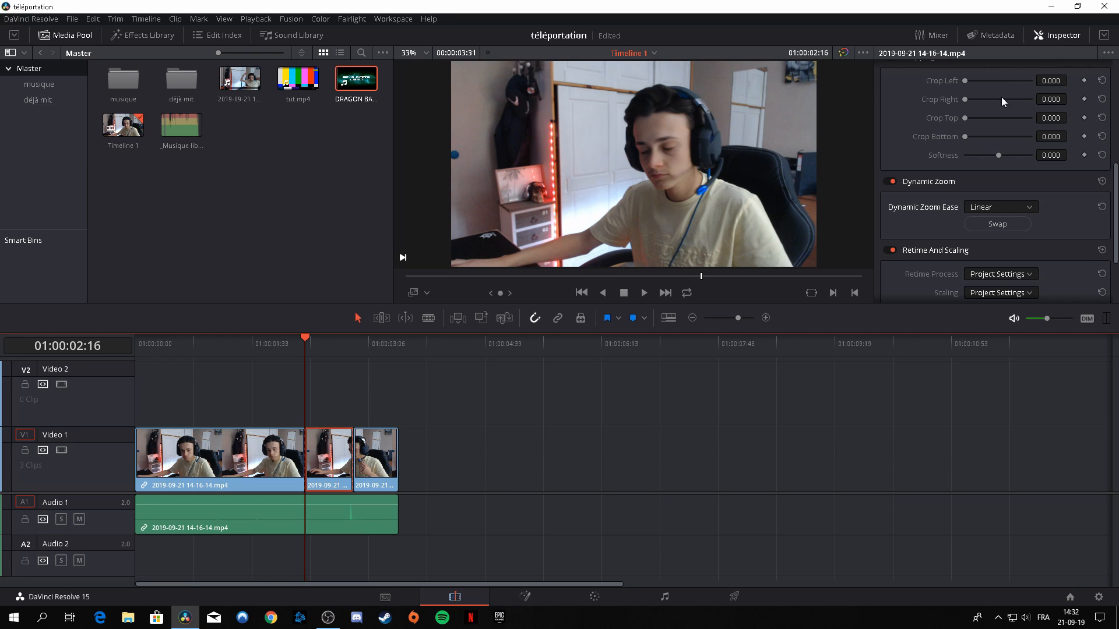
pyautogui.click(890, 182)
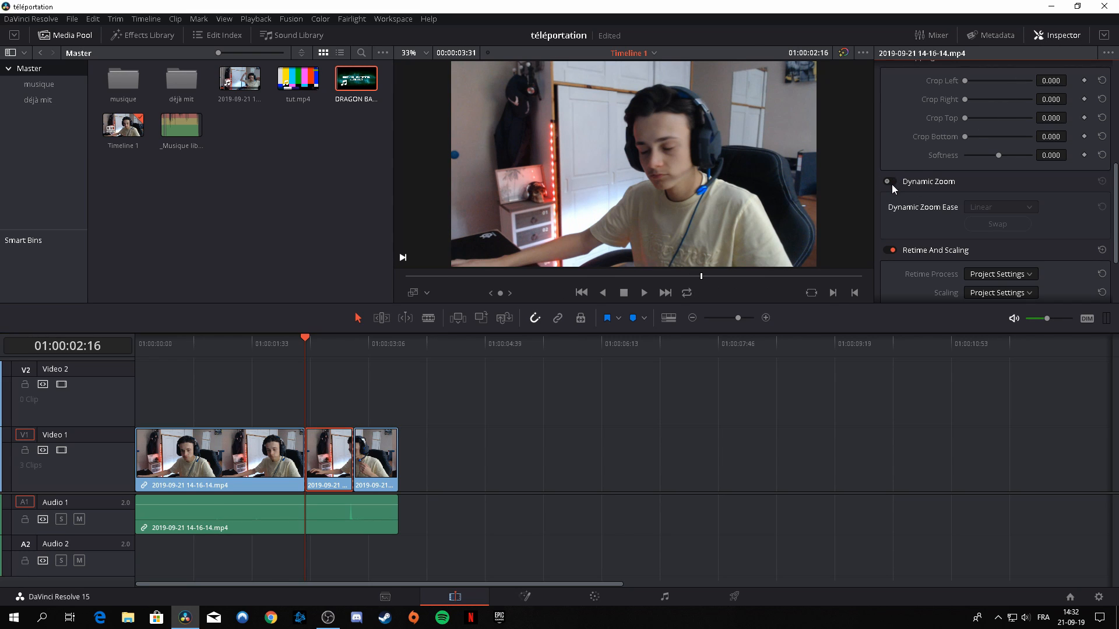
pyautogui.click(889, 181)
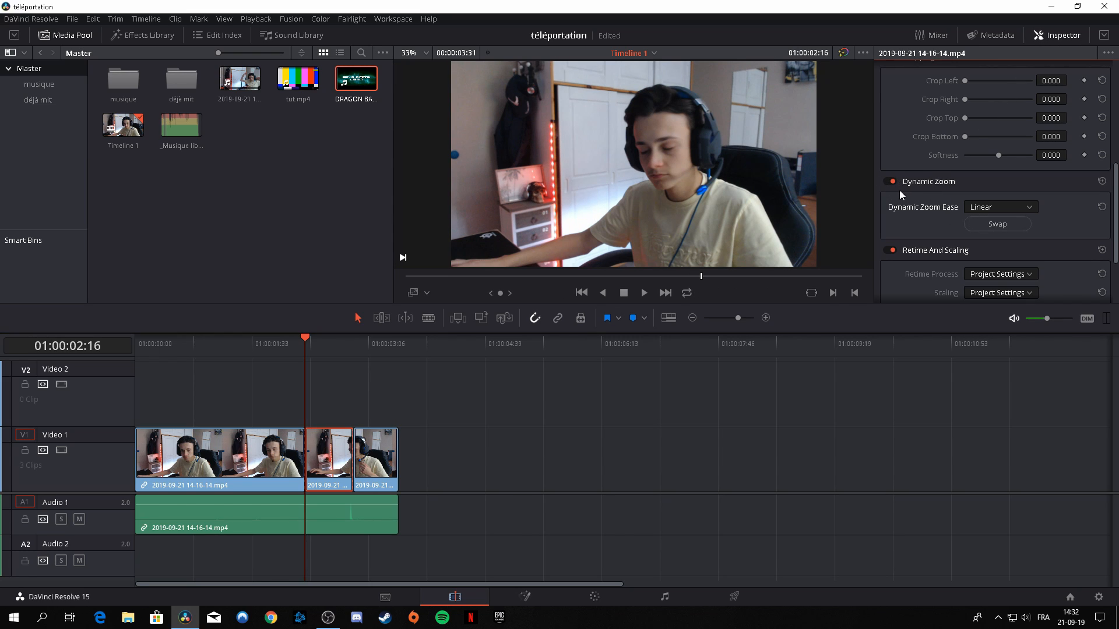
pyautogui.click(412, 294)
pyautogui.click(427, 292)
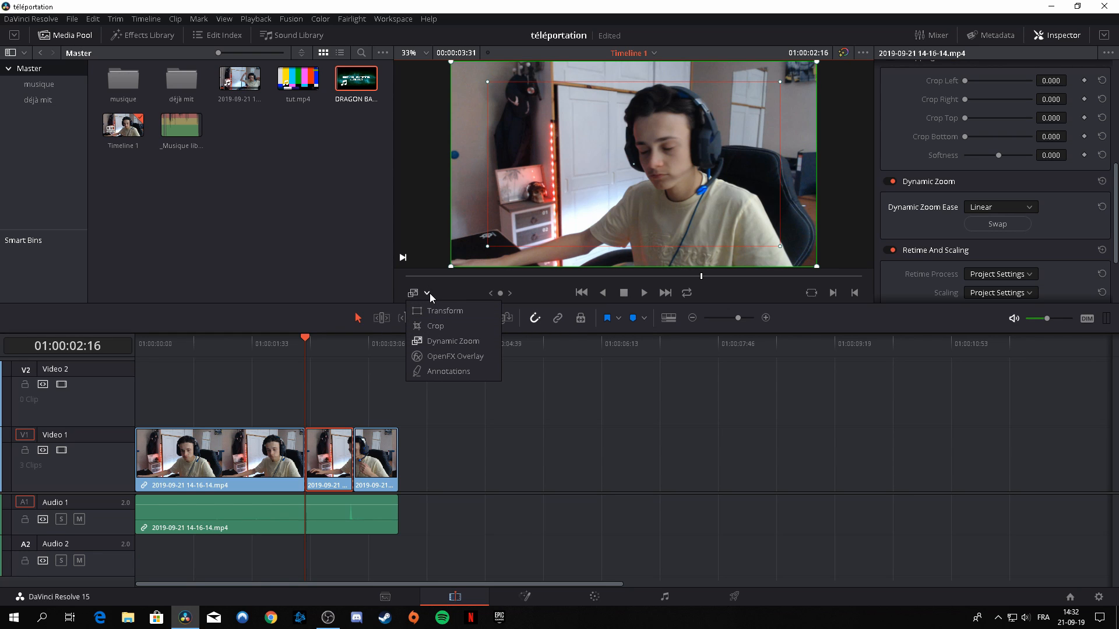
pyautogui.click(448, 342)
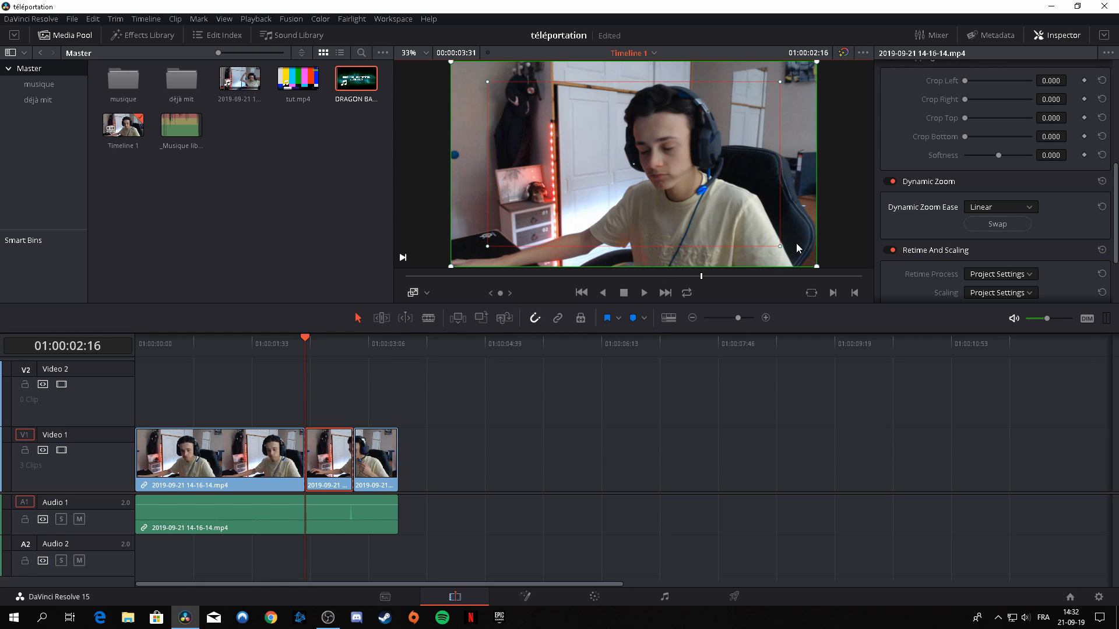
pyautogui.moveTo(782, 250); pyautogui.dragTo(658, 179)
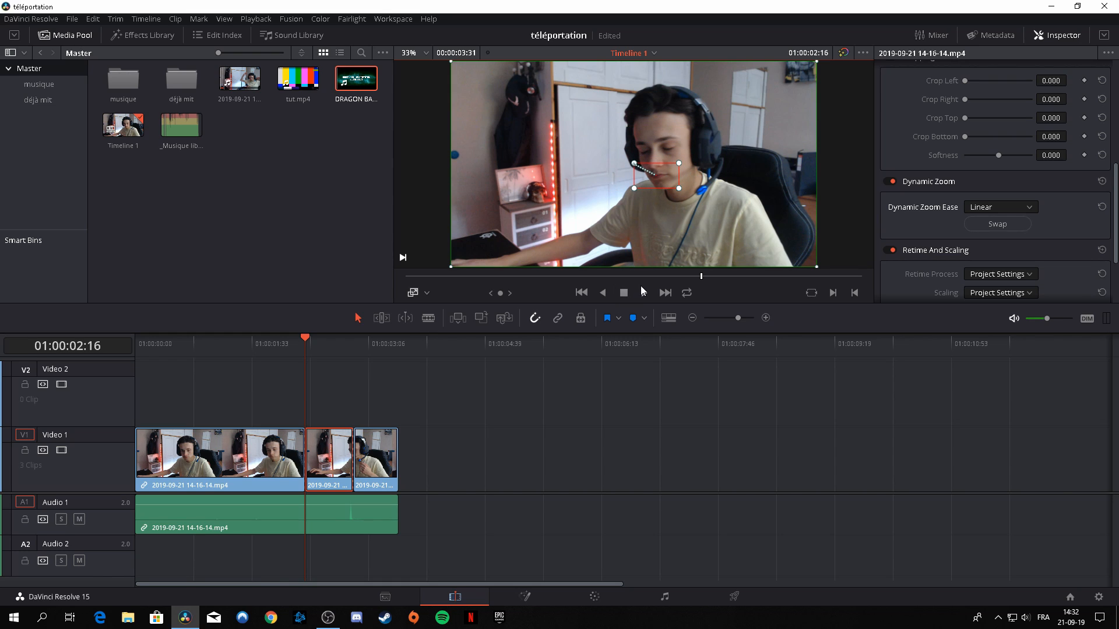
pyautogui.click(412, 292)
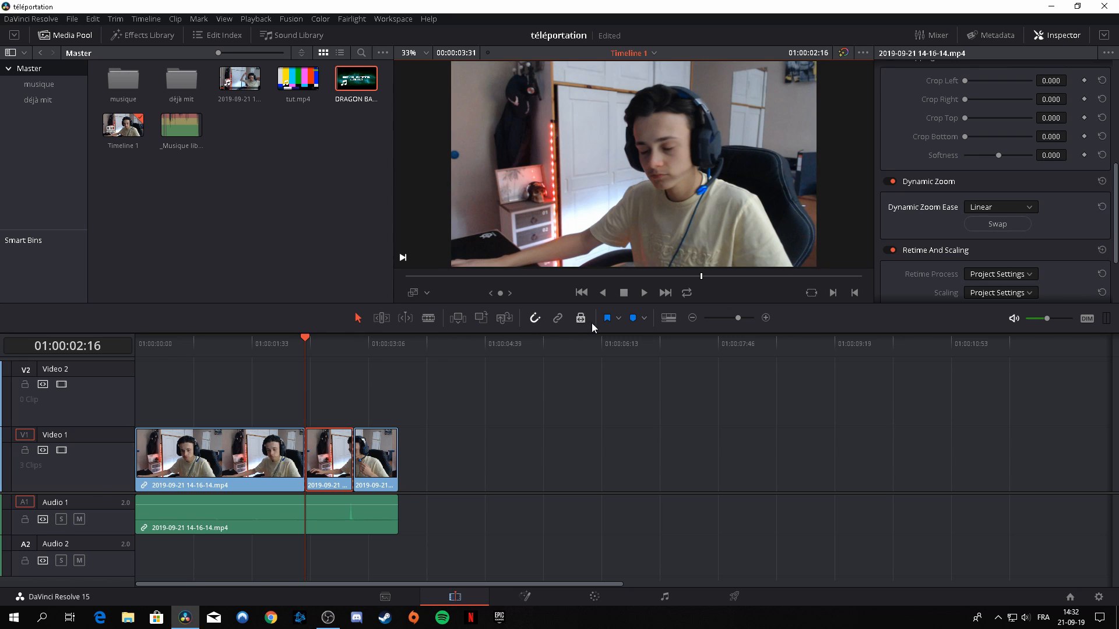
# - Play the edit twice from 01:00:02:16 to check the fast zoom on the middle segment
pyautogui.click(644, 292)
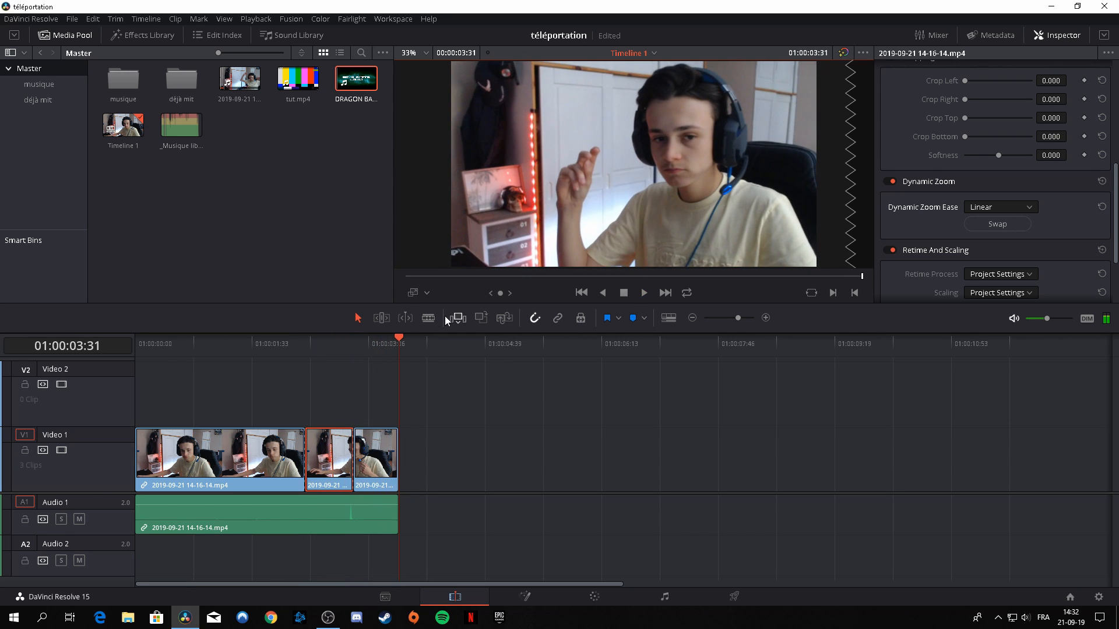
pyautogui.moveTo(404, 333); pyautogui.dragTo(303, 413)
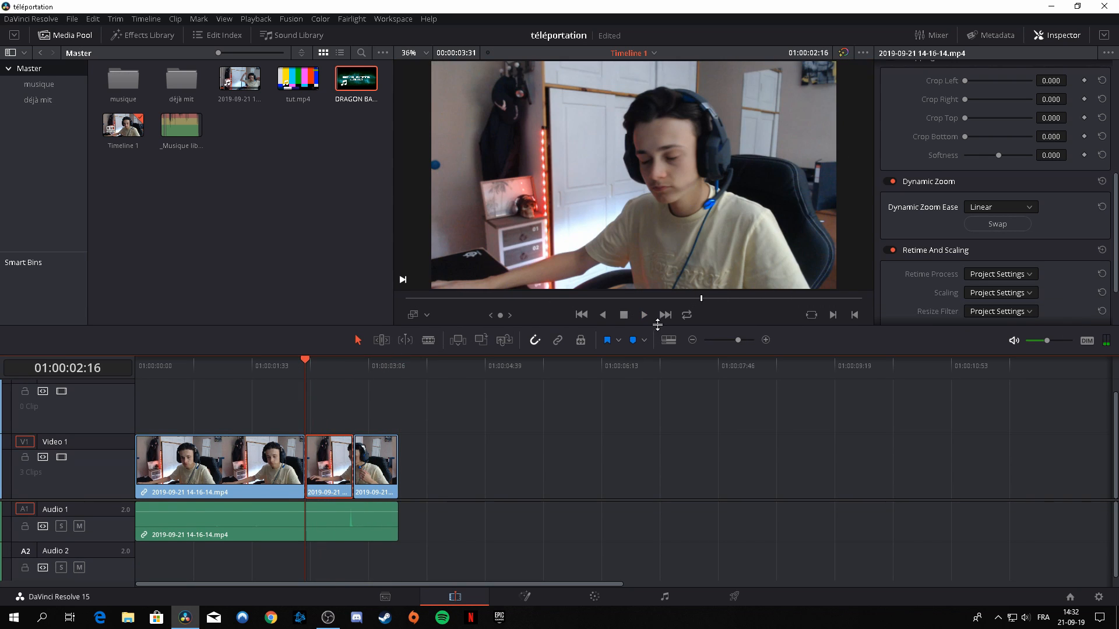
pyautogui.click(643, 315)
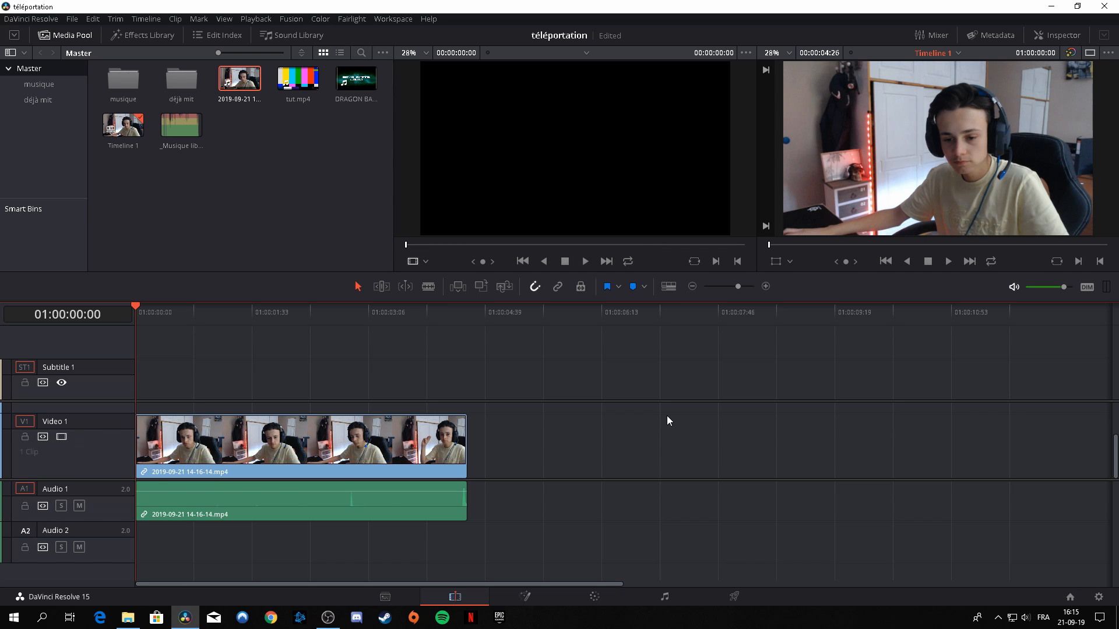
# - Split the Video 1 clip at 01:00:01:36 and again about half a second further on to isolate a short segment
pyautogui.click(254, 323)
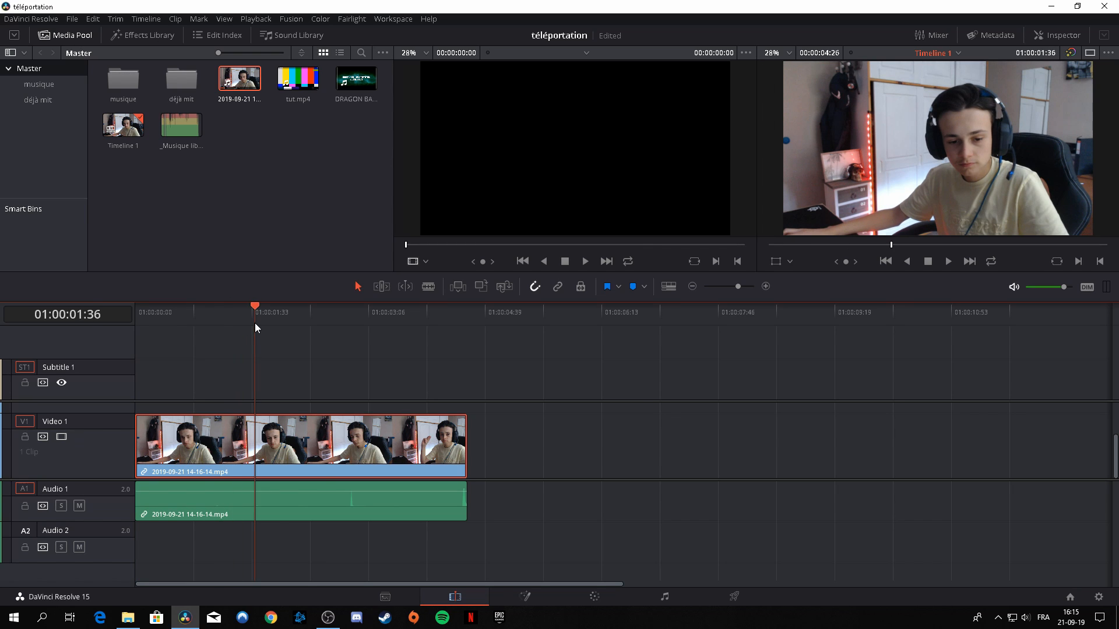
pyautogui.hotkey('ctrl', 'b')
pyautogui.moveTo(254, 323); pyautogui.dragTo(295, 334)
pyautogui.hotkey('ctrl', 'b')
pyautogui.press('Up')
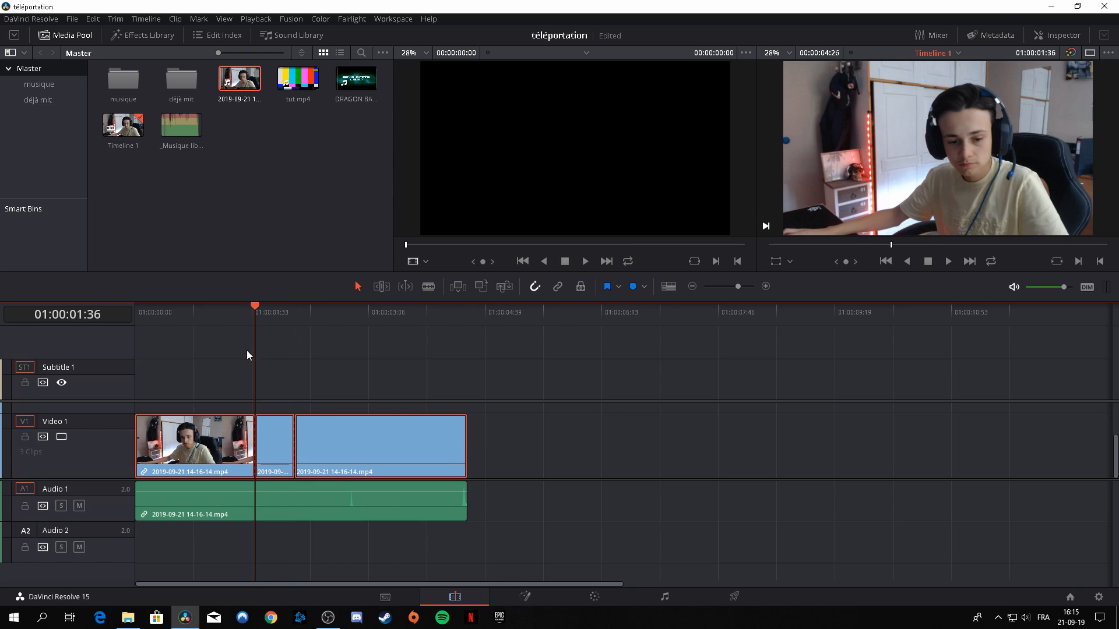
# - Enlarge the short segment starting at 01:00:01:36 with Transform and reposition it so the skull decoration fills the frame
pyautogui.click(274, 446)
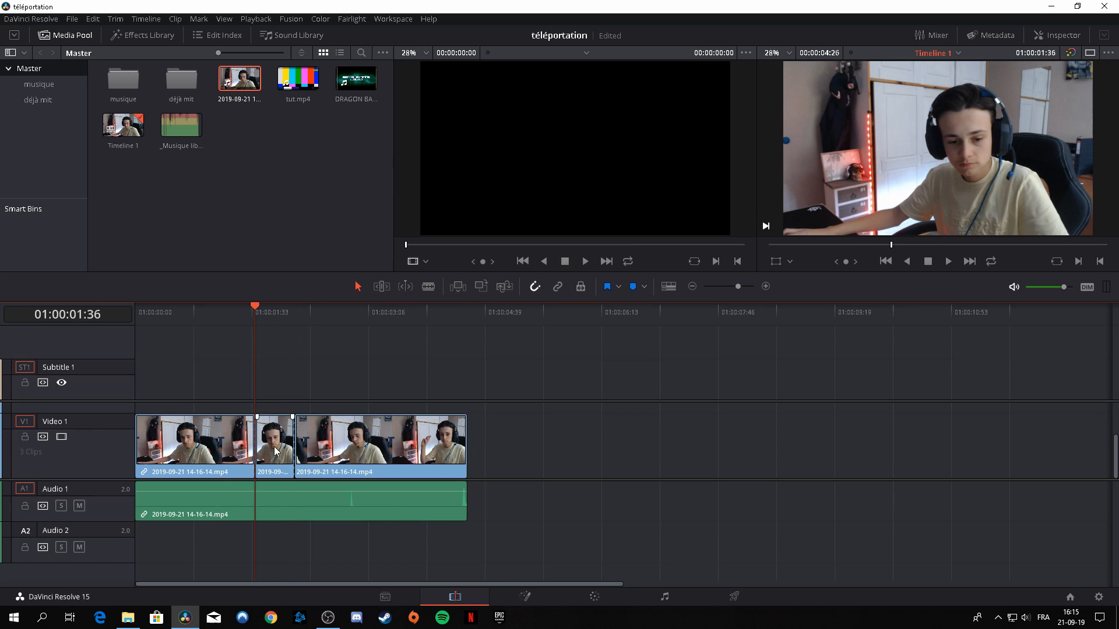
pyautogui.click(789, 261)
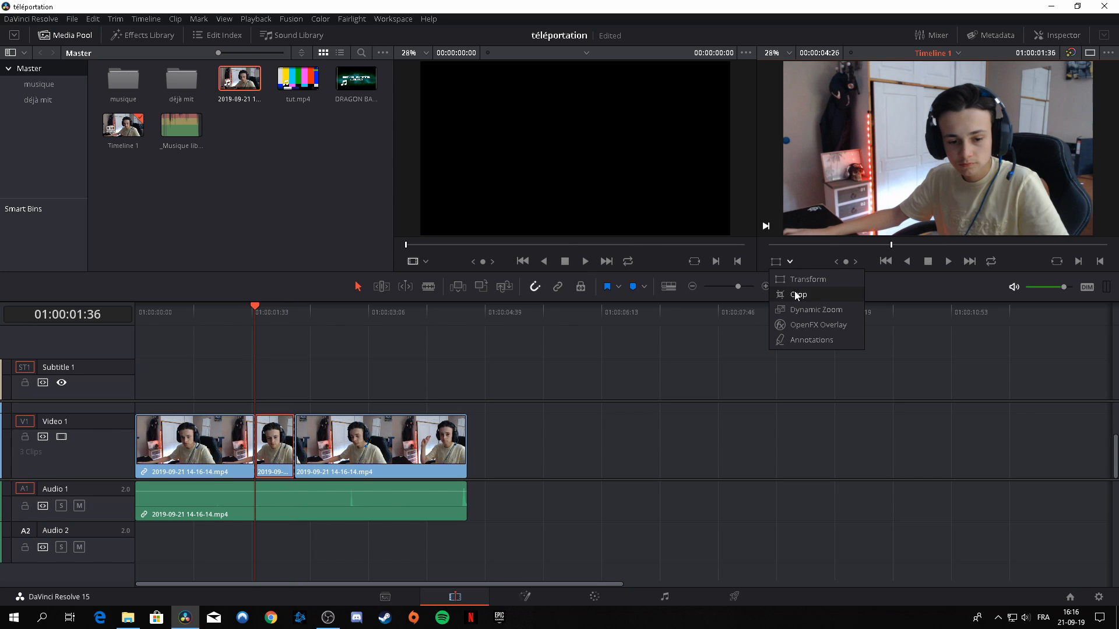
pyautogui.click(777, 265)
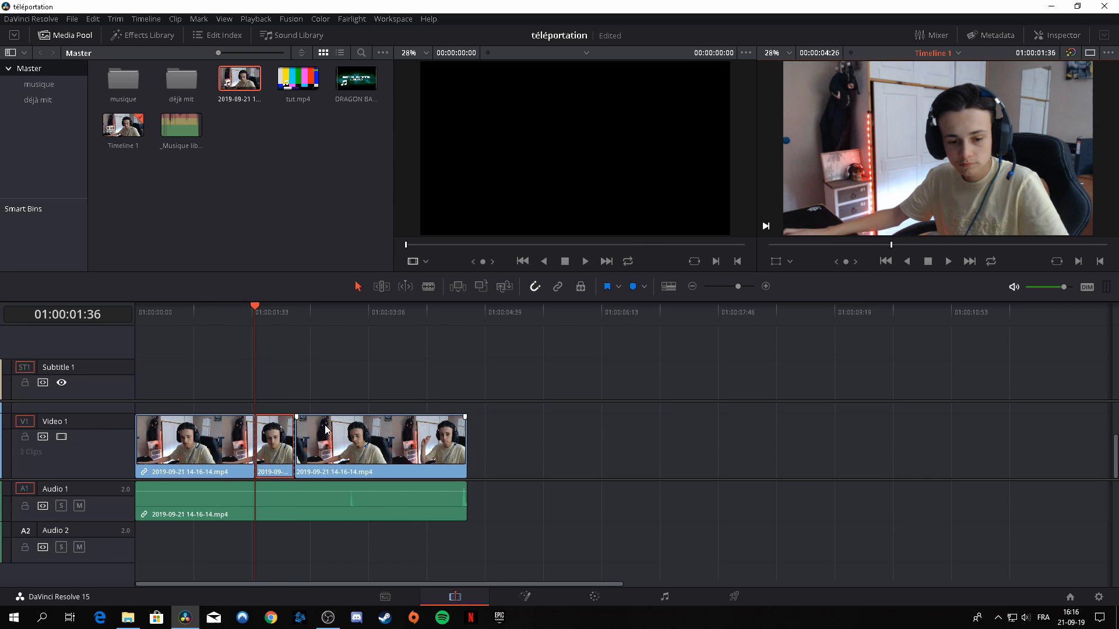
pyautogui.click(777, 263)
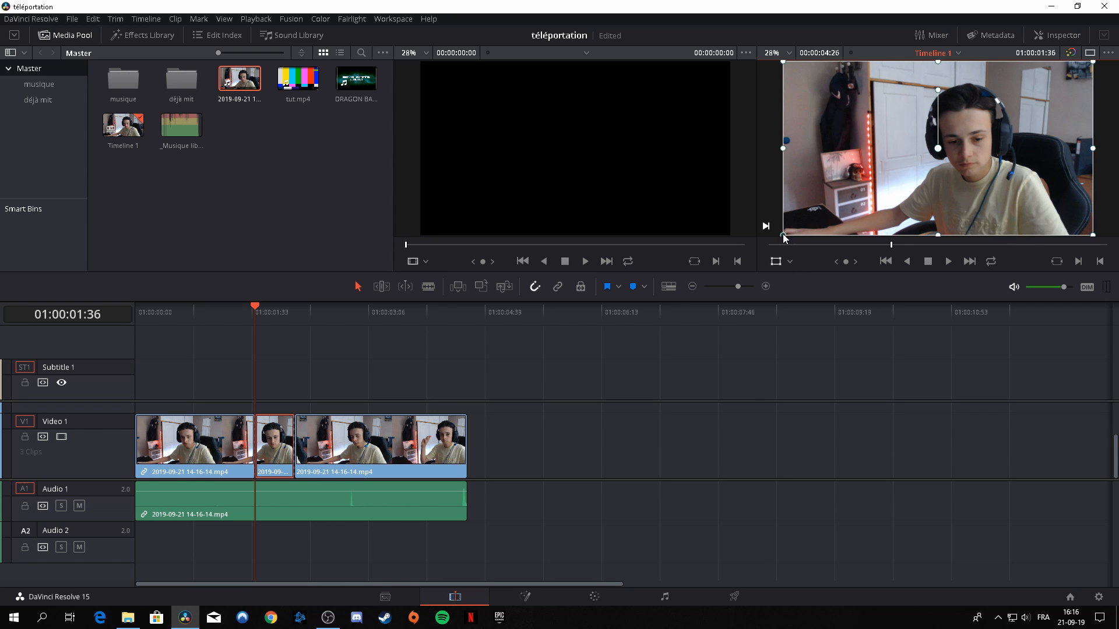
pyautogui.moveTo(782, 235); pyautogui.dragTo(348, 564)
pyautogui.moveTo(871, 205); pyautogui.dragTo(1031, 167)
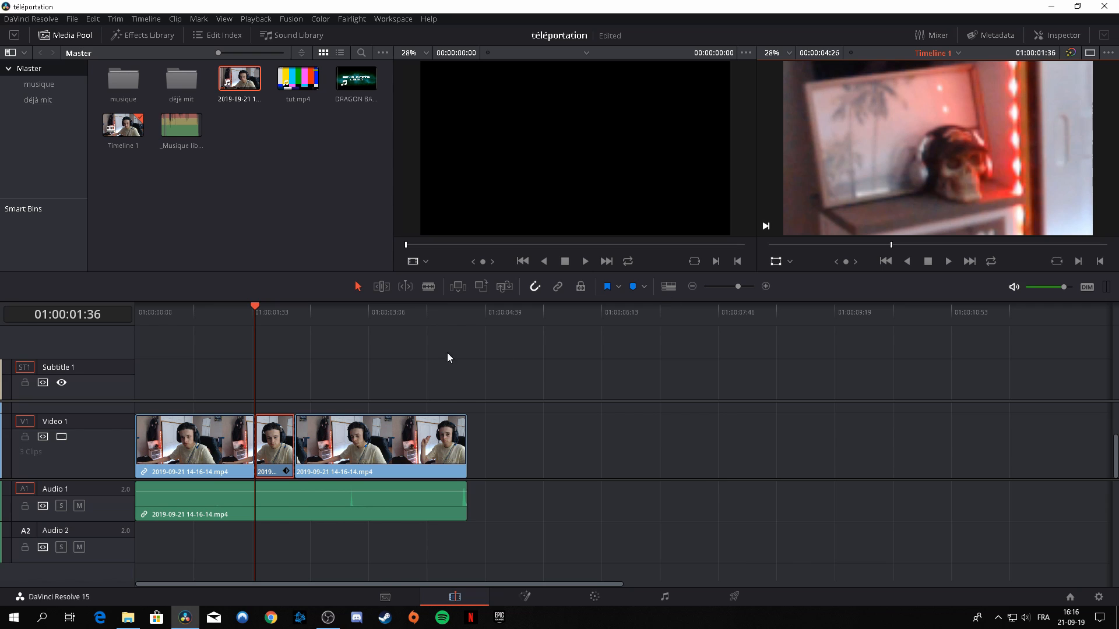
# - Play the edit from the start of the timeline to check the Transform zoom on the middle segment
pyautogui.moveTo(243, 316); pyautogui.dragTo(133, 348)
pyautogui.click(250, 375)
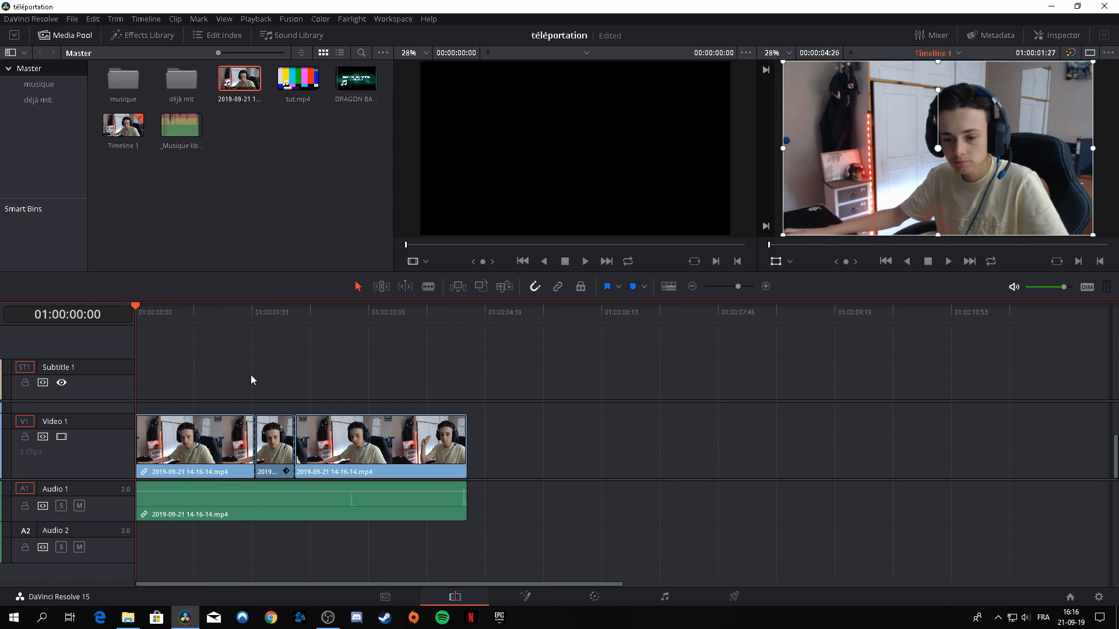
pyautogui.press('space')
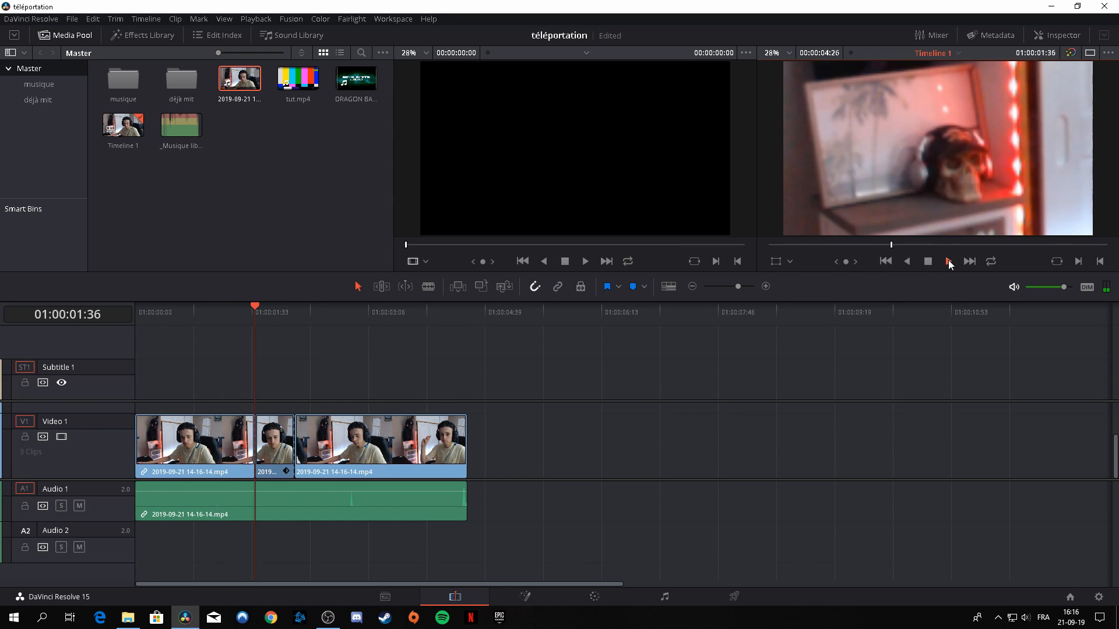
pyautogui.moveTo(1010, 245); pyautogui.dragTo(771, 264)
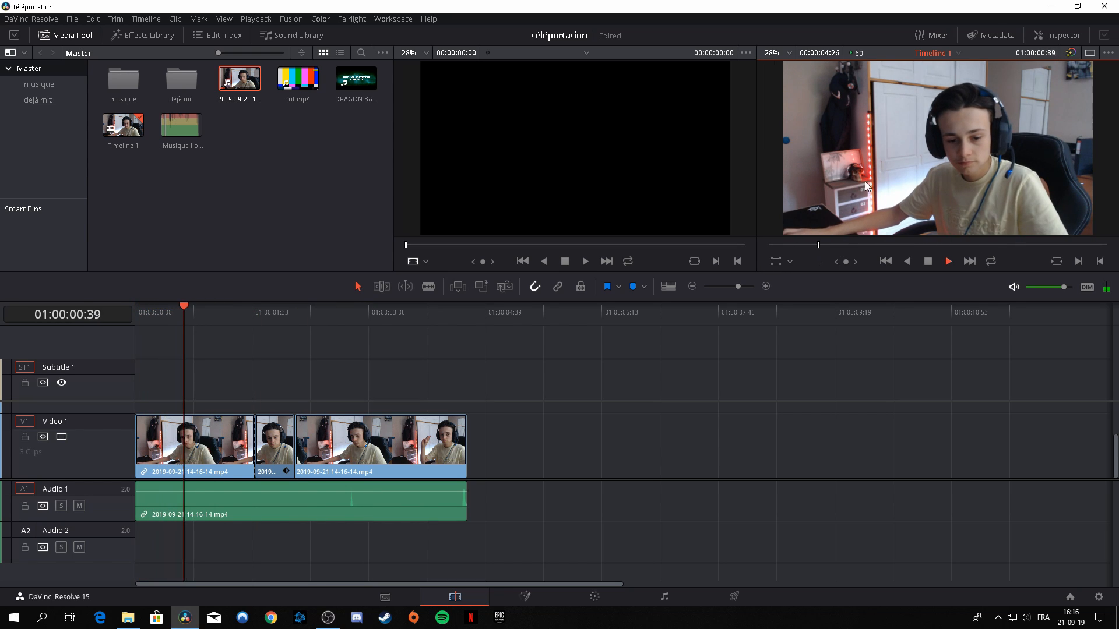
pyautogui.click(928, 261)
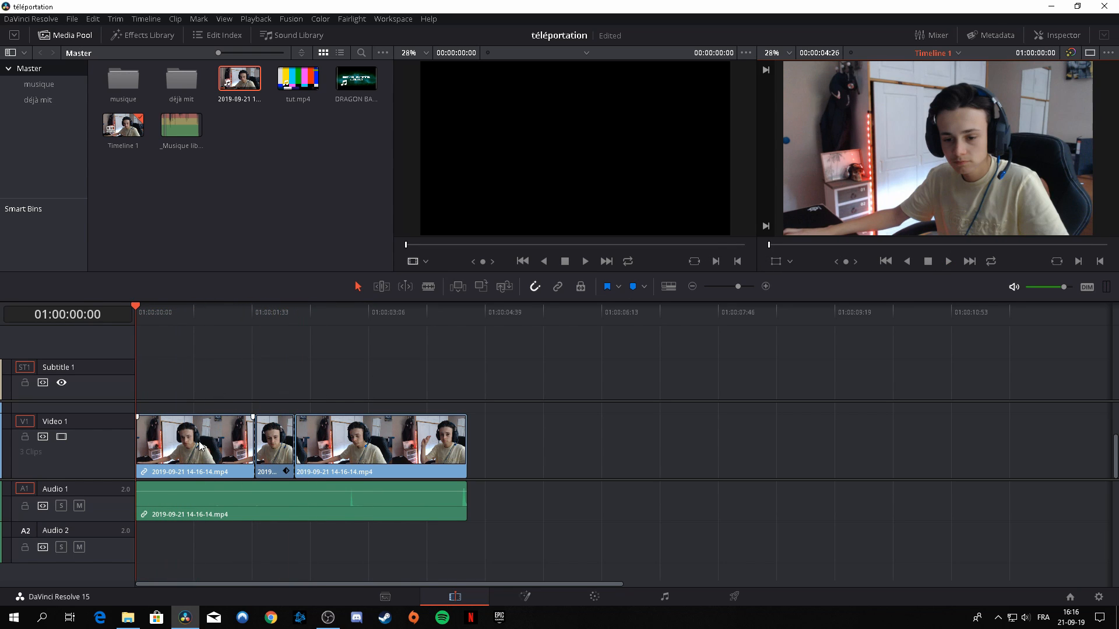
# - Play the new take on Video 1 and split the clip at 01:00:02:17, at the first snap
pyautogui.moveTo(234, 531); pyautogui.dragTo(315, 437)
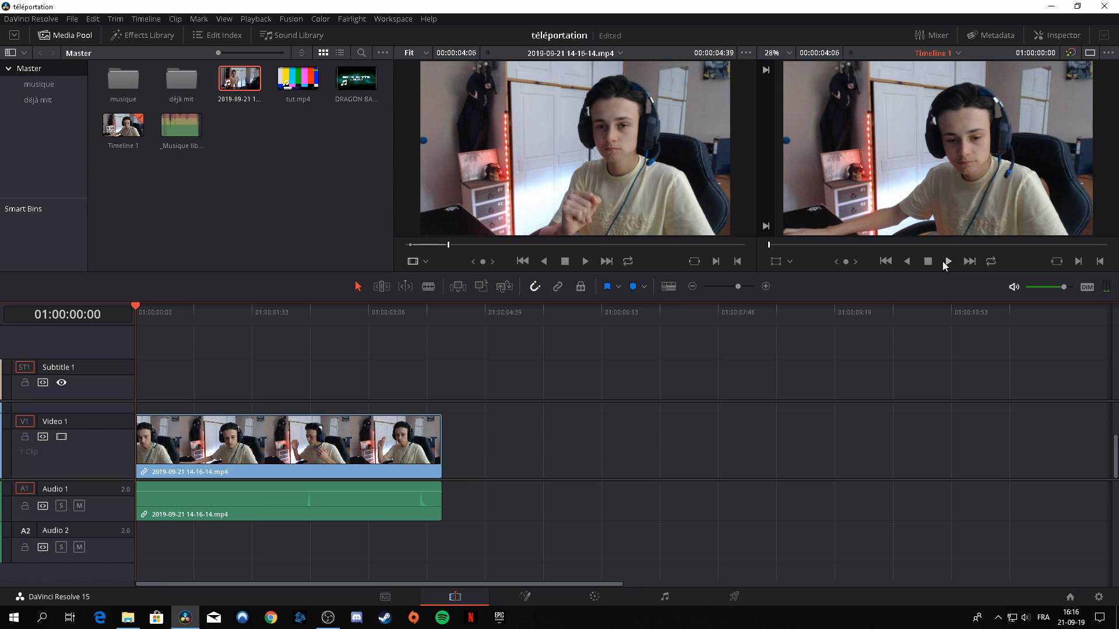
pyautogui.click(944, 262)
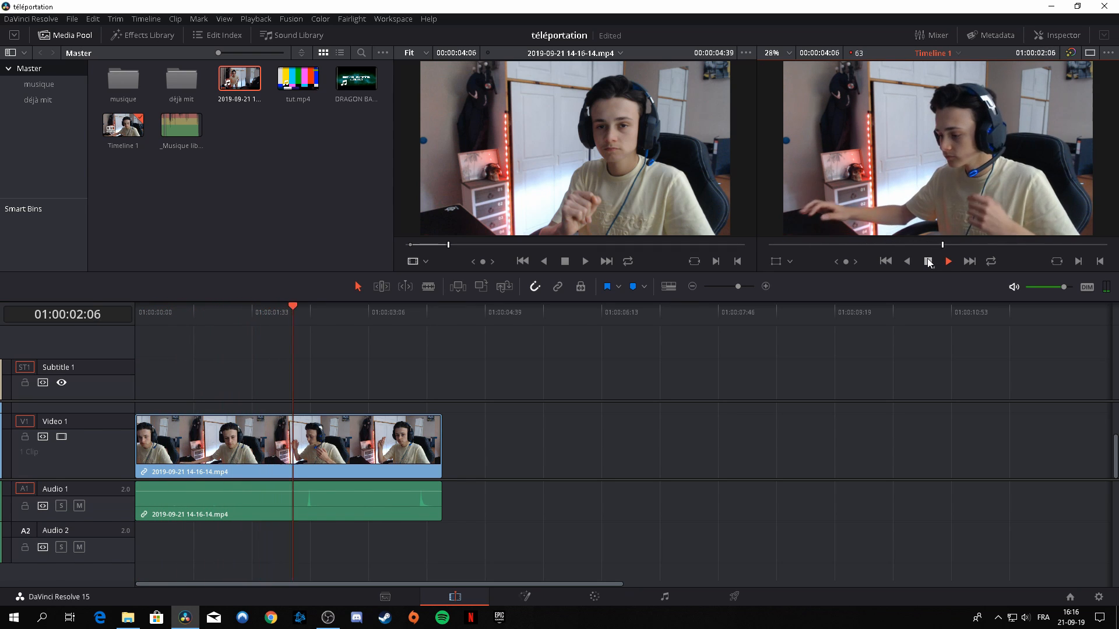
pyautogui.click(929, 262)
pyautogui.moveTo(321, 326); pyautogui.dragTo(307, 324)
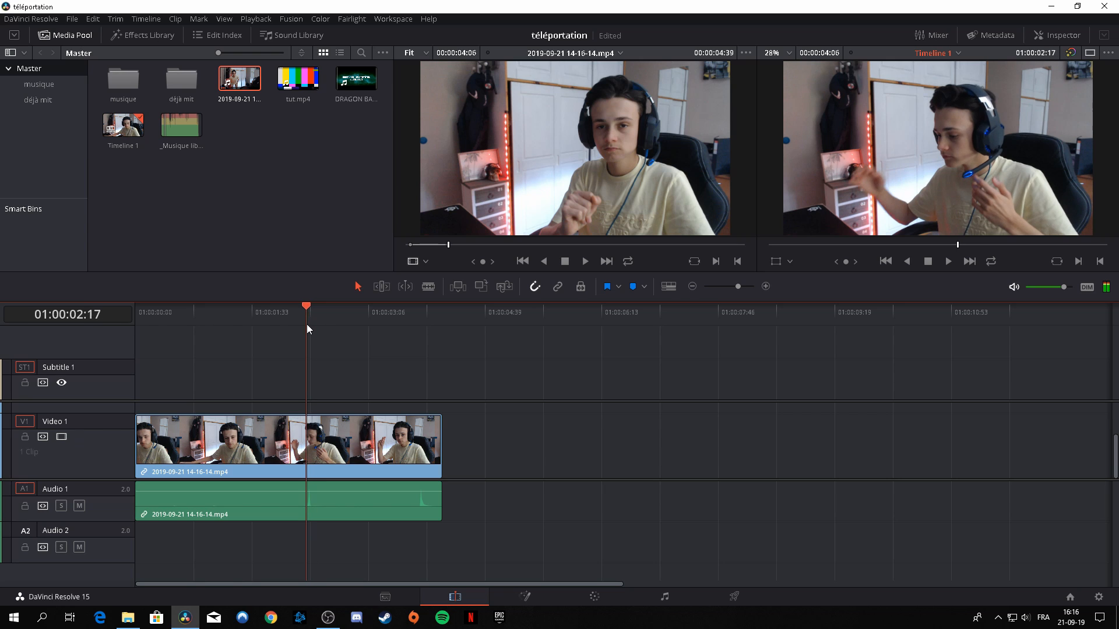
pyautogui.hotkey('ctrl', 'b')
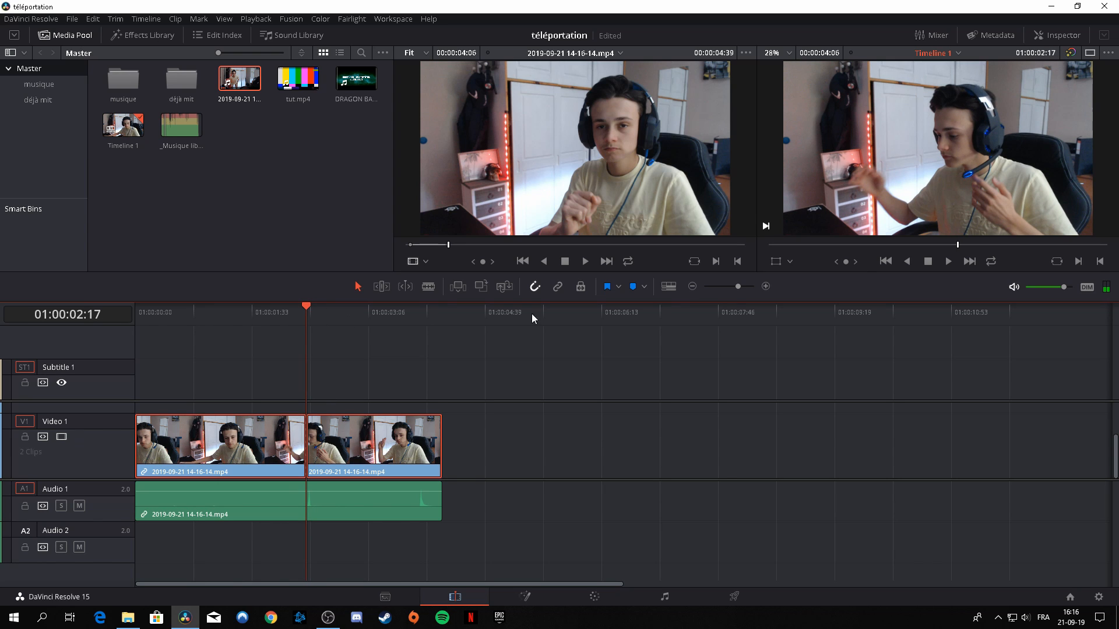
# - Play on to the second snap and split the Video 1 clip at 01:00:03:48
pyautogui.click(947, 263)
pyautogui.click(928, 262)
pyautogui.click(947, 263)
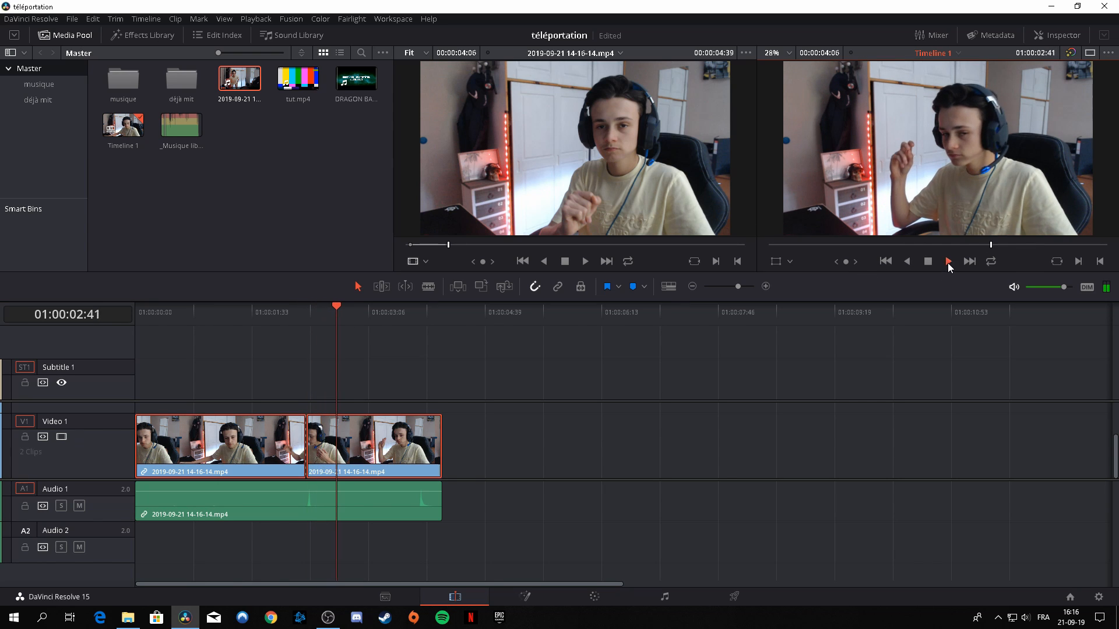
pyautogui.click(927, 262)
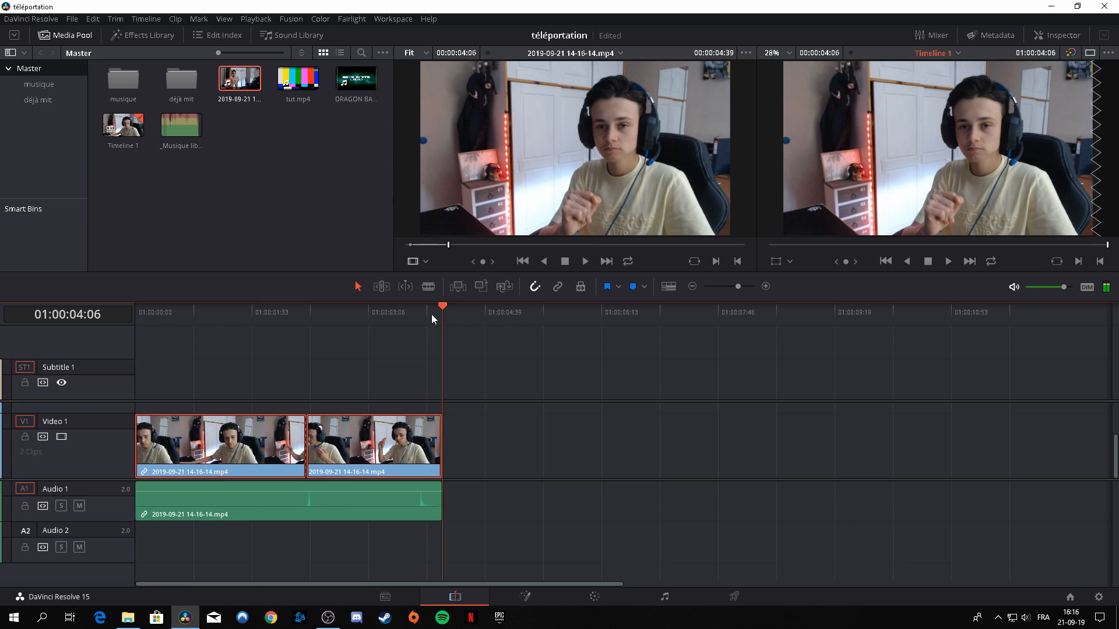
pyautogui.moveTo(431, 314); pyautogui.dragTo(421, 324)
pyautogui.hotkey('ctrl', 'b')
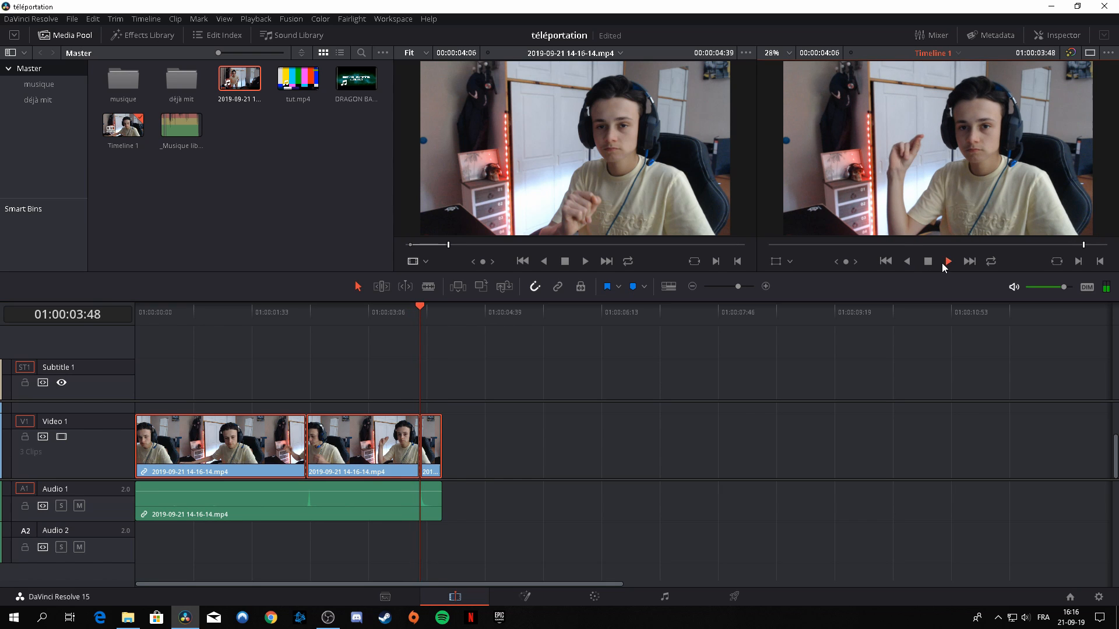
# - Split the Video 1 clip again at 01:00:03:57 to isolate a very short segment after the second snap
pyautogui.click(947, 262)
pyautogui.click(432, 320)
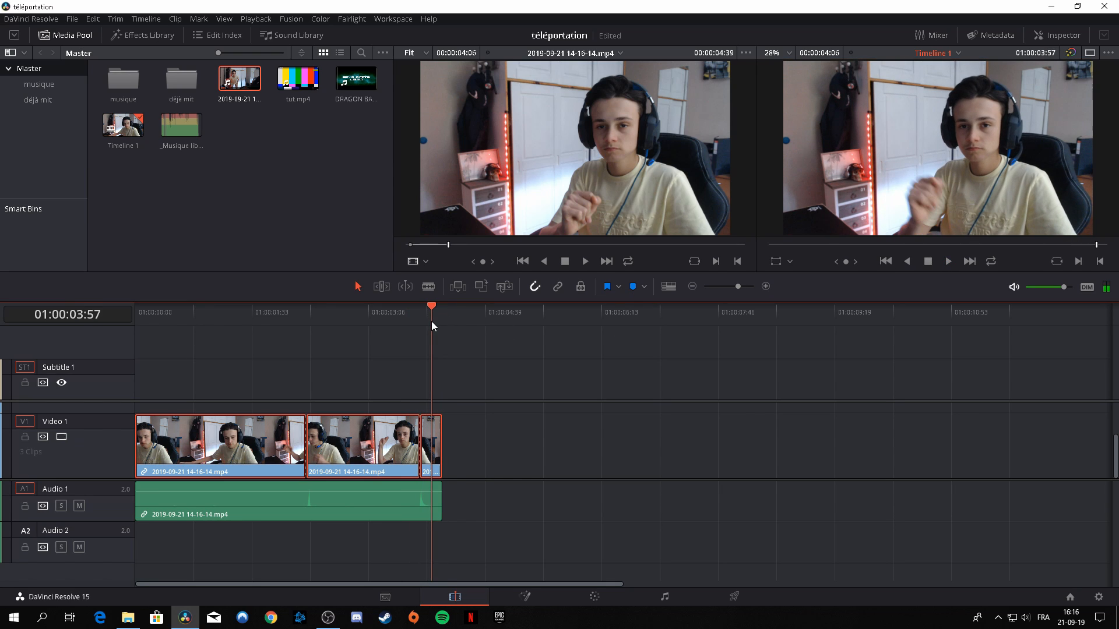
pyautogui.hotkey('ctrl', 'b')
pyautogui.click(432, 327)
# - With snapping off, split the short segment after the second snap at 01:00:03:54, and turn snapping back on
pyautogui.moveTo(451, 305); pyautogui.dragTo(311, 337)
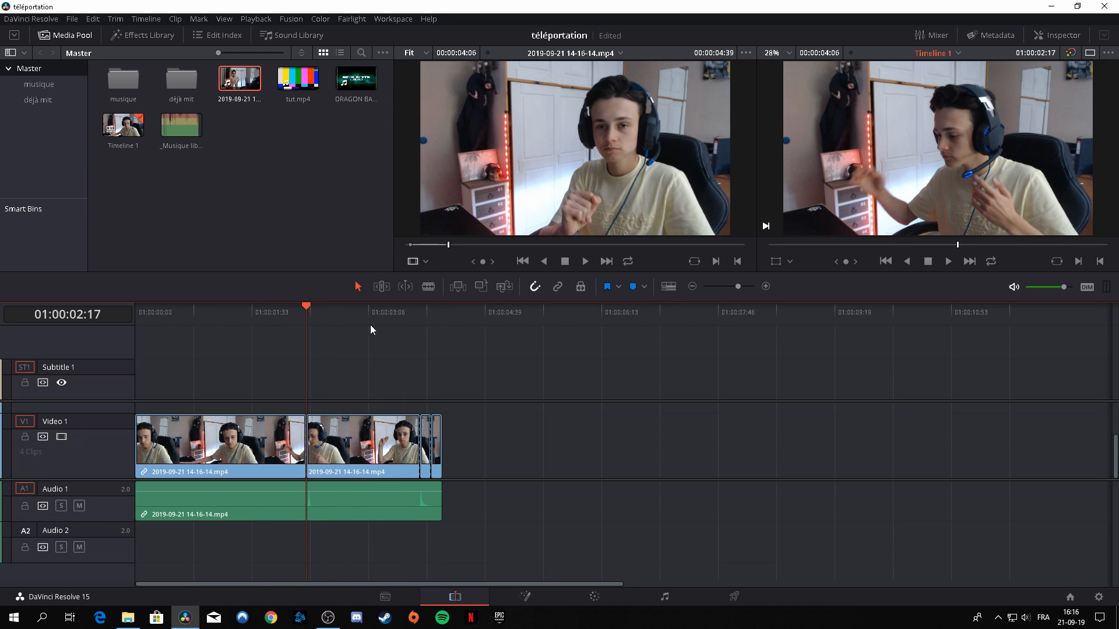
pyautogui.click(339, 323)
pyautogui.moveTo(340, 322); pyautogui.dragTo(307, 356)
pyautogui.click(286, 325)
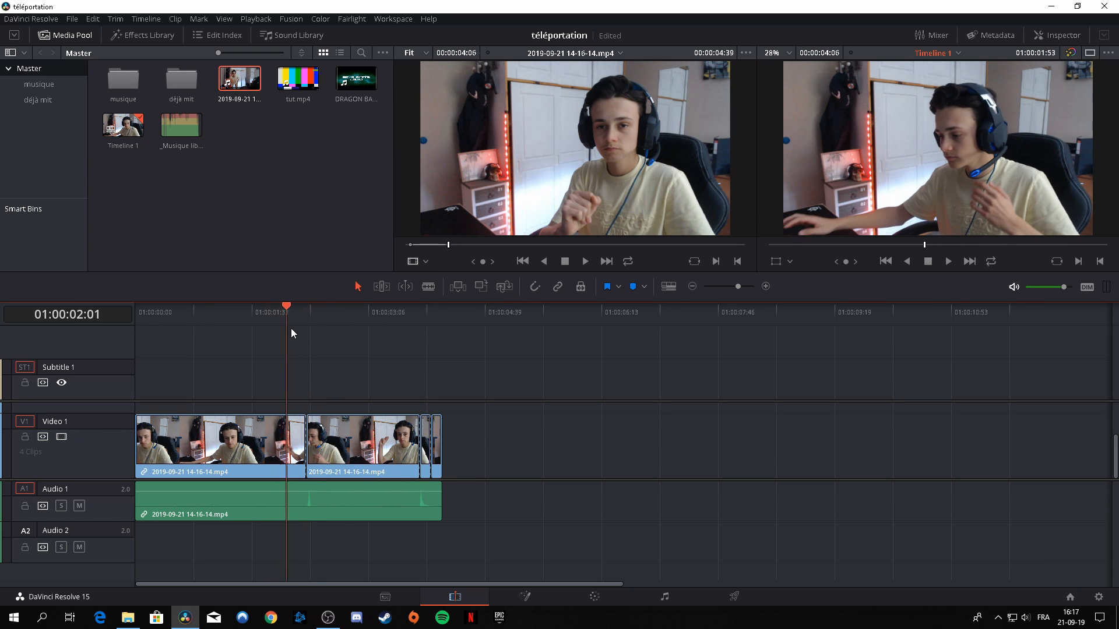
pyautogui.moveTo(289, 362); pyautogui.dragTo(420, 379)
pyautogui.moveTo(431, 320); pyautogui.dragTo(305, 465)
pyautogui.moveTo(321, 318); pyautogui.dragTo(427, 319)
pyautogui.hotkey('ctrl', 'b')
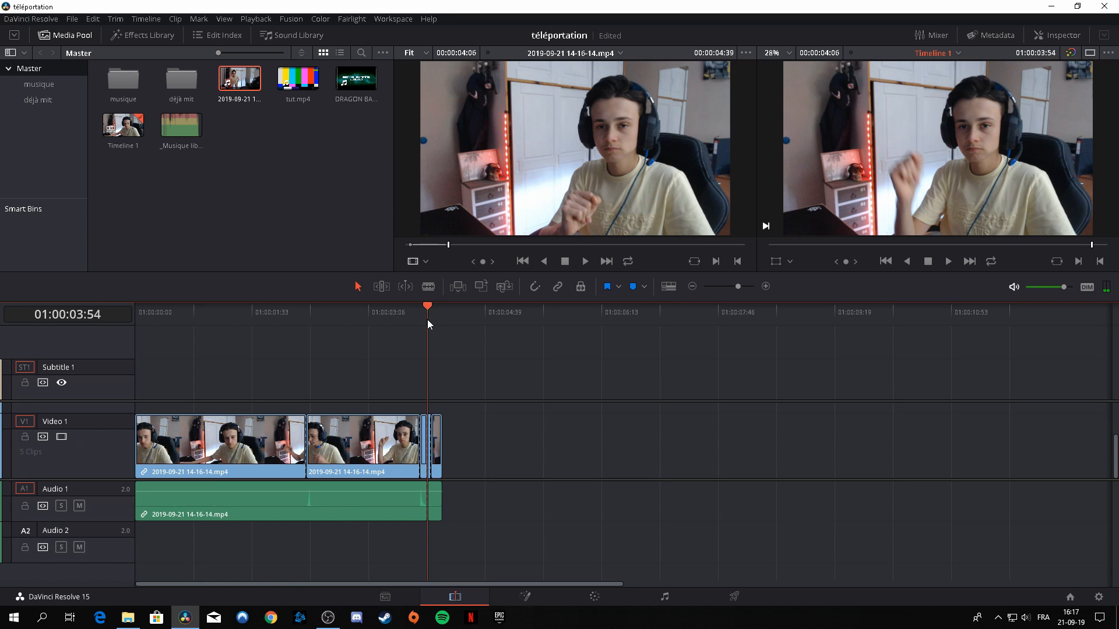
pyautogui.click(413, 313)
pyautogui.click(535, 287)
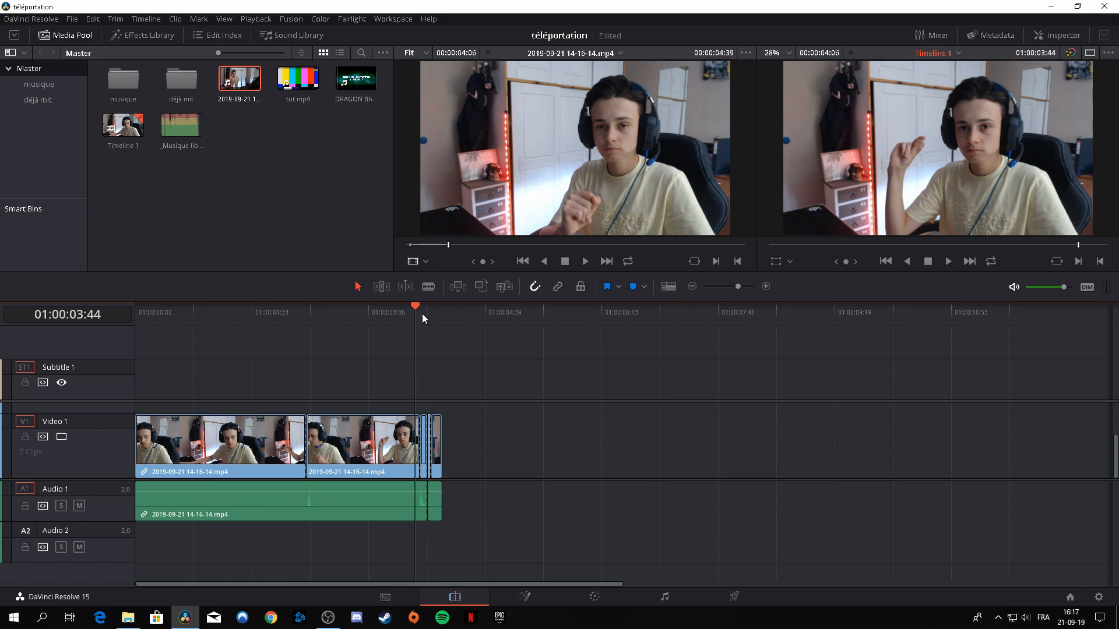
# - Enlarge the segment starting at 01:00:03:48 with Transform and shift the picture to centre the snapping hand
pyautogui.moveTo(426, 314); pyautogui.dragTo(414, 317)
pyautogui.click(424, 437)
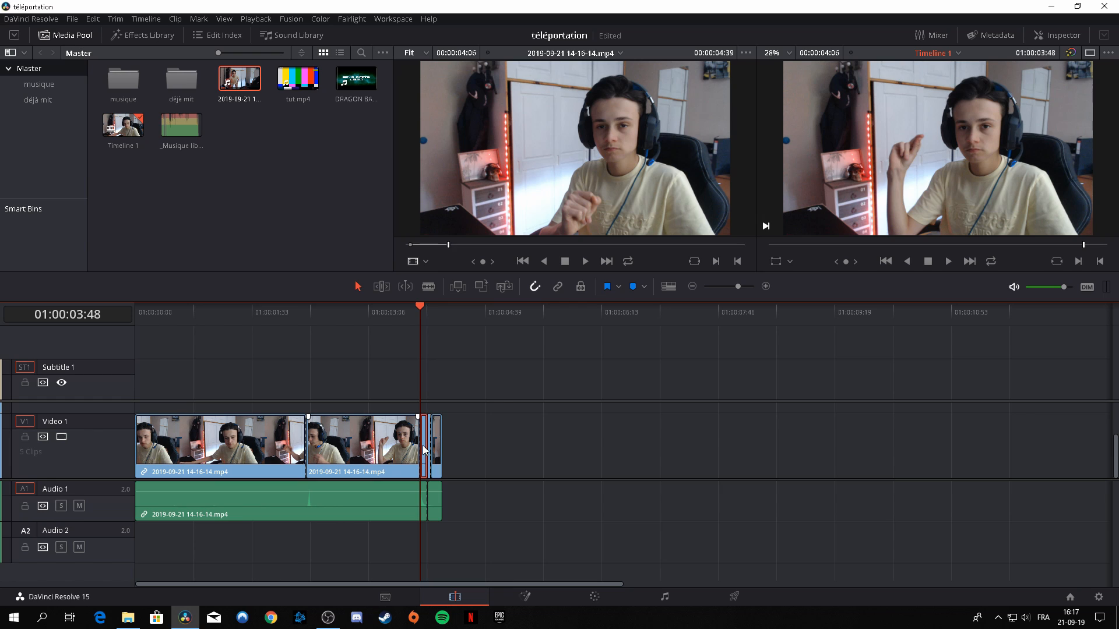
pyautogui.click(947, 261)
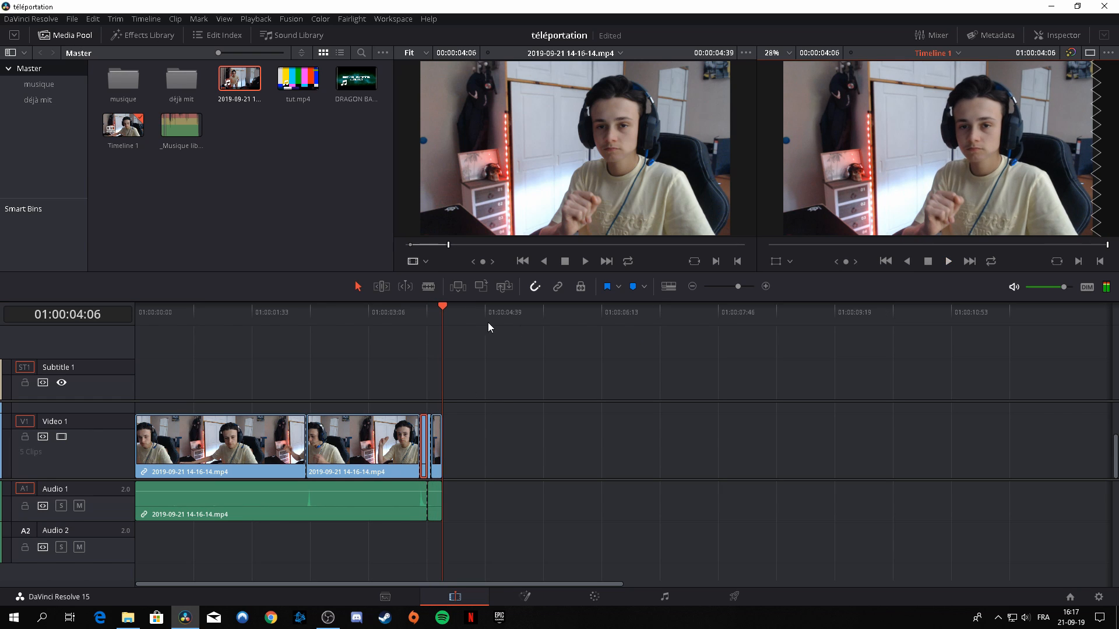
pyautogui.click(419, 322)
pyautogui.click(775, 262)
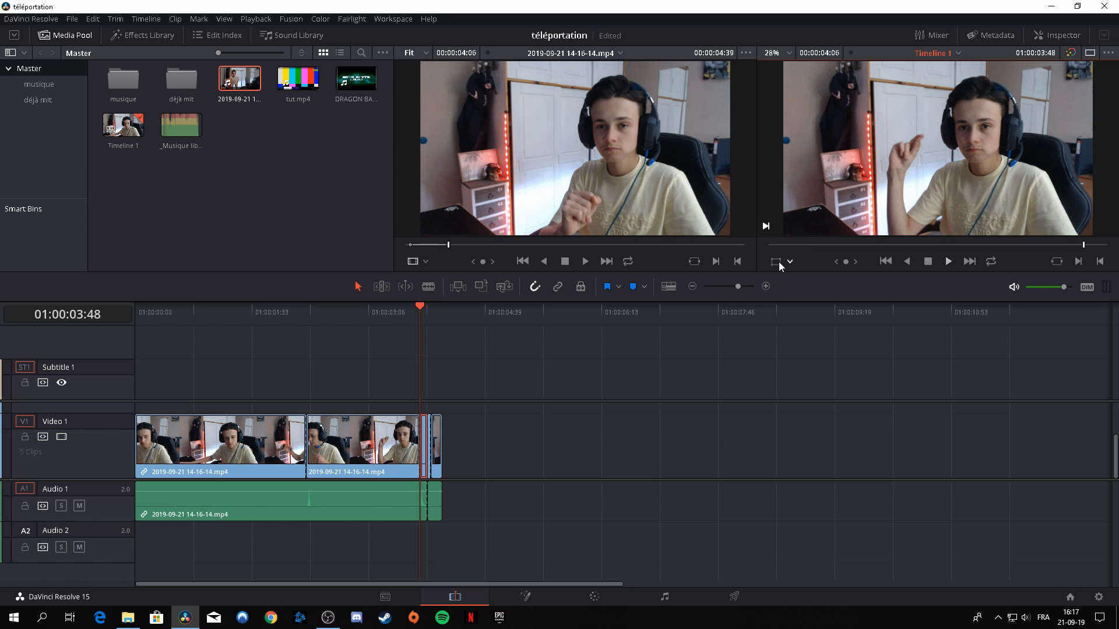
pyautogui.click(790, 261)
pyautogui.click(814, 280)
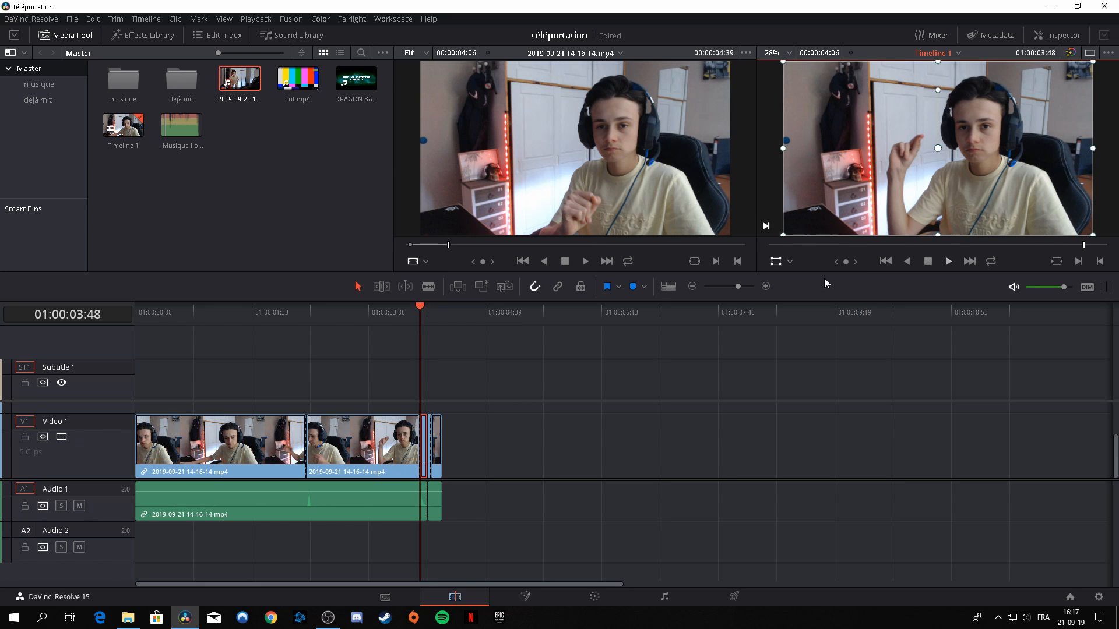
pyautogui.moveTo(783, 236); pyautogui.dragTo(506, 393)
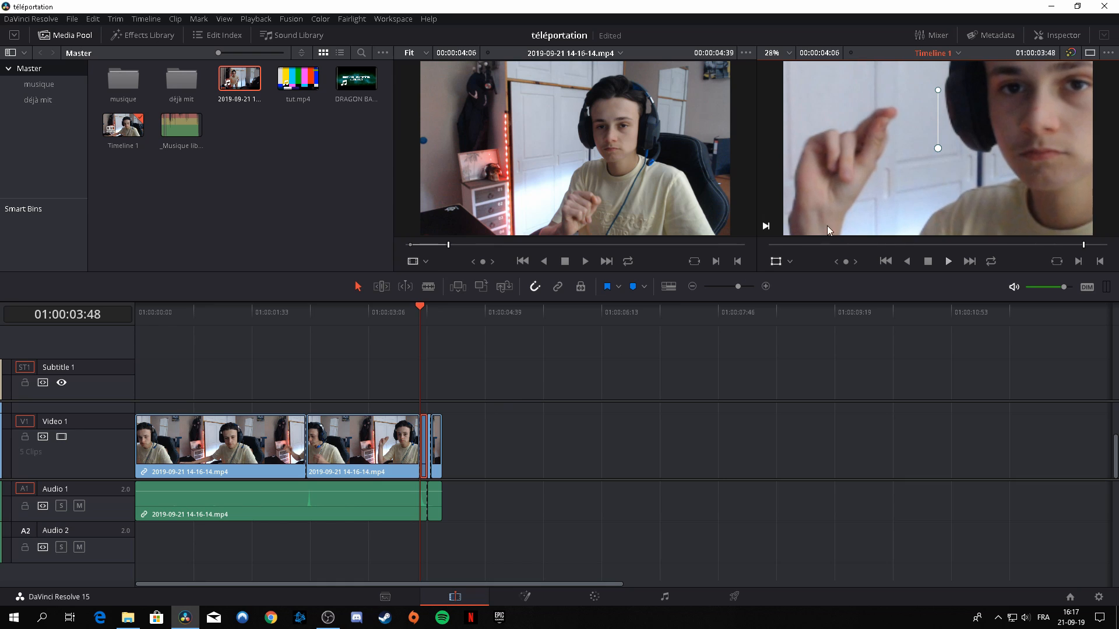
pyautogui.moveTo(827, 225); pyautogui.dragTo(956, 172)
# - Play the edit from 01:00:03:00 to its end to check the zoom on the second snap, and return to the timeline start
pyautogui.moveTo(417, 326); pyautogui.dragTo(361, 336)
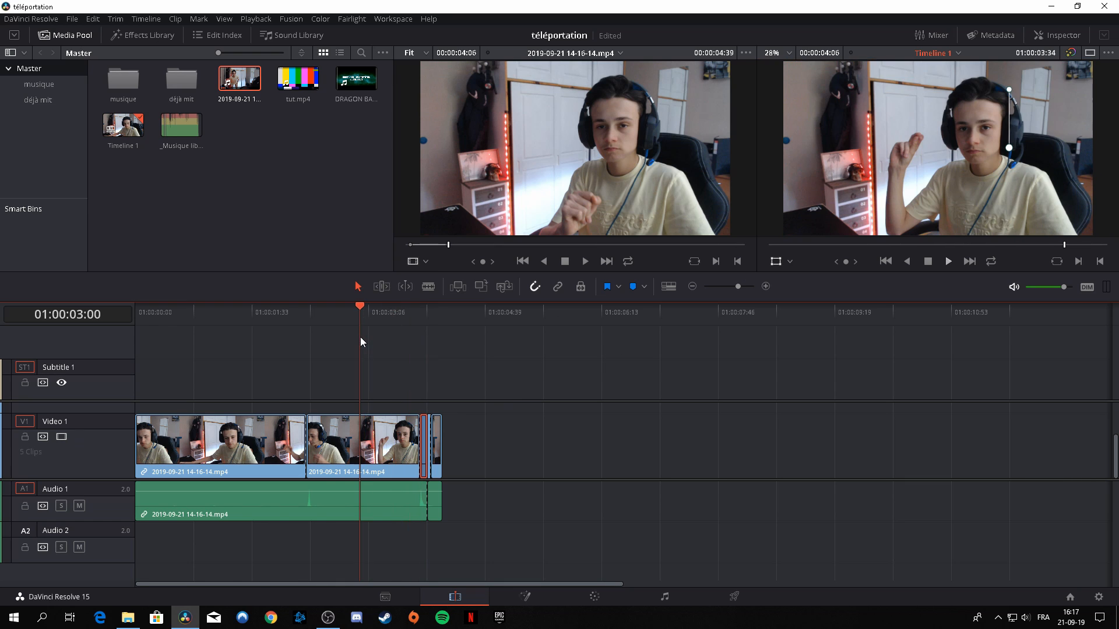
pyautogui.click(948, 262)
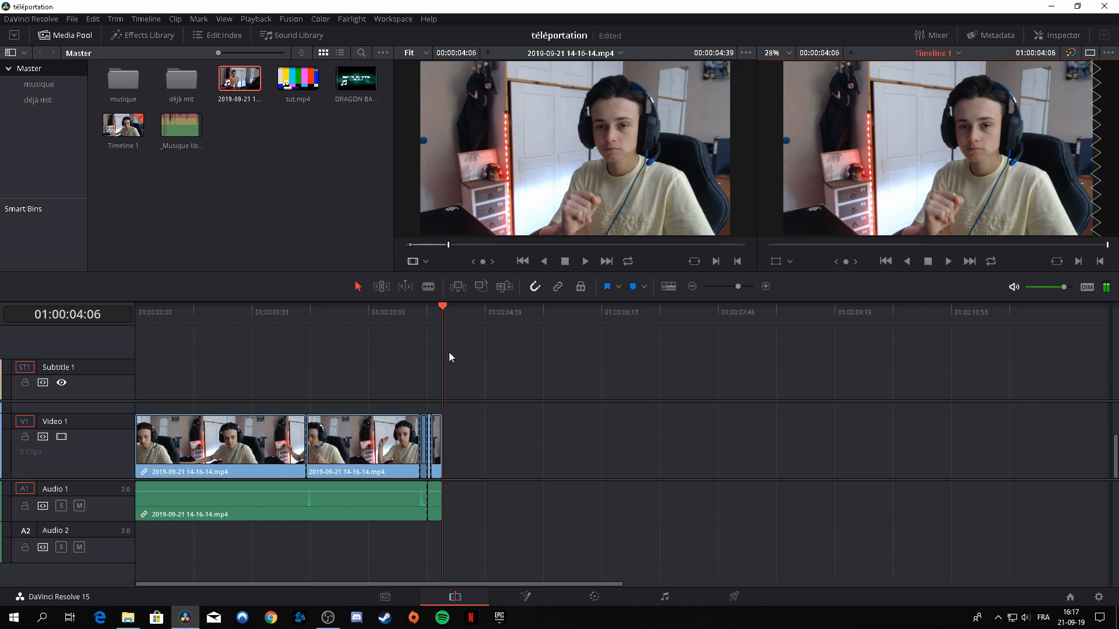
pyautogui.moveTo(431, 318); pyautogui.dragTo(311, 366)
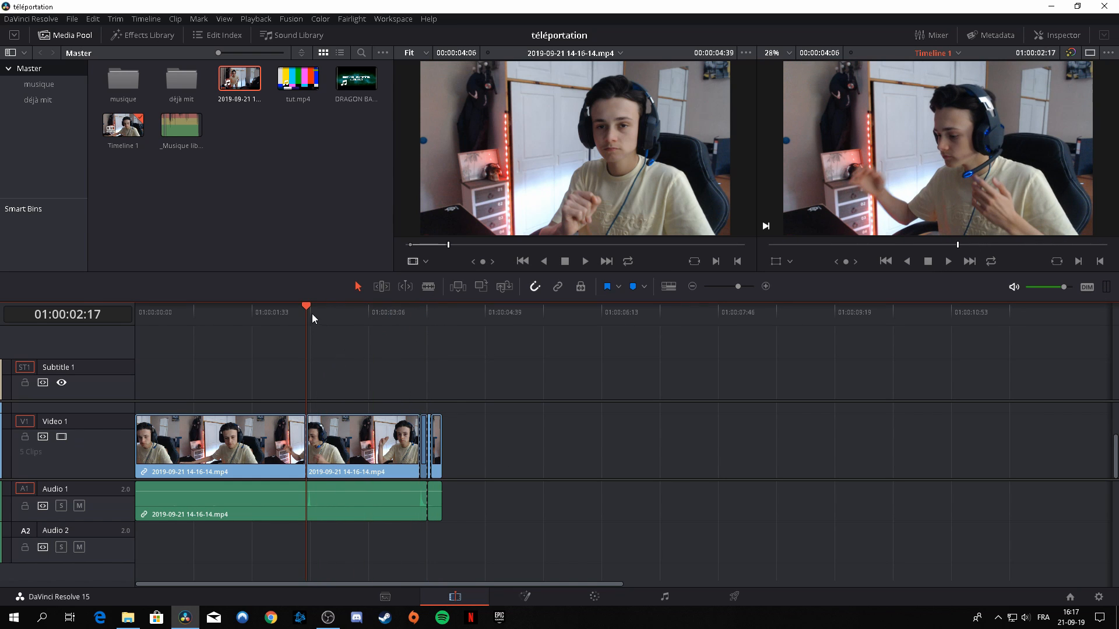
pyautogui.moveTo(312, 314); pyautogui.dragTo(144, 359)
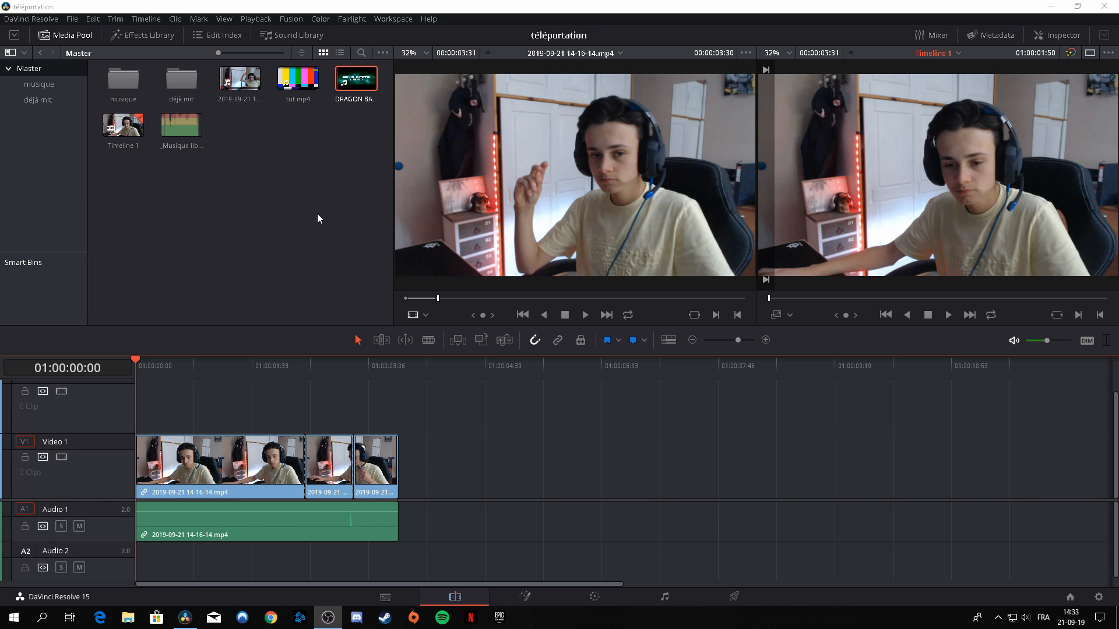
# - Add a subtitle track to the timeline
pyautogui.scroll(1, 81, 408)
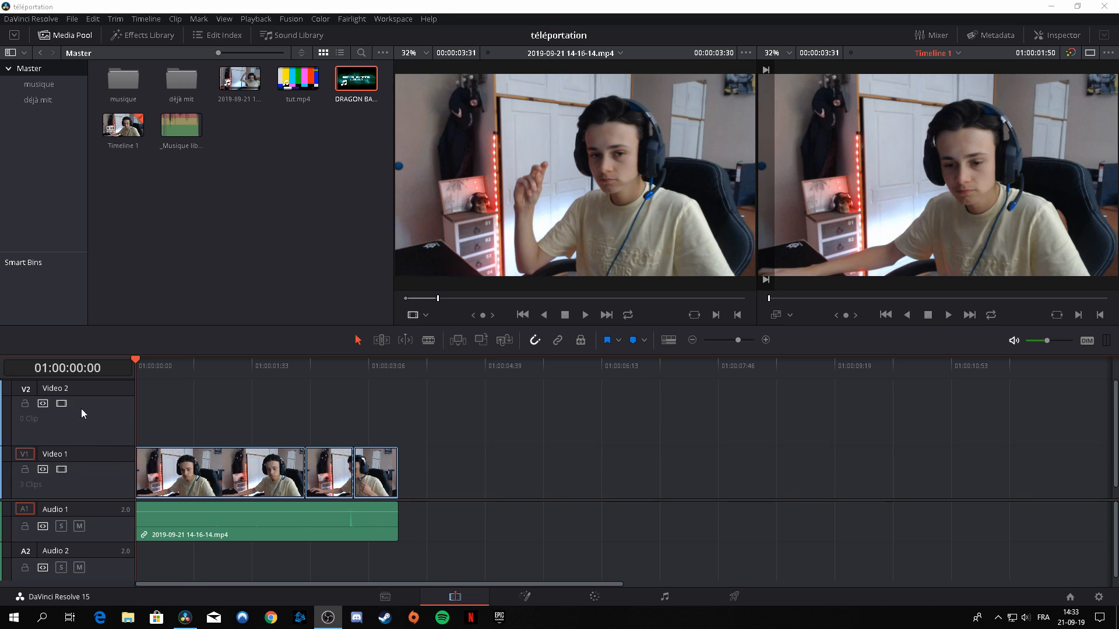
pyautogui.rightClick(94, 419)
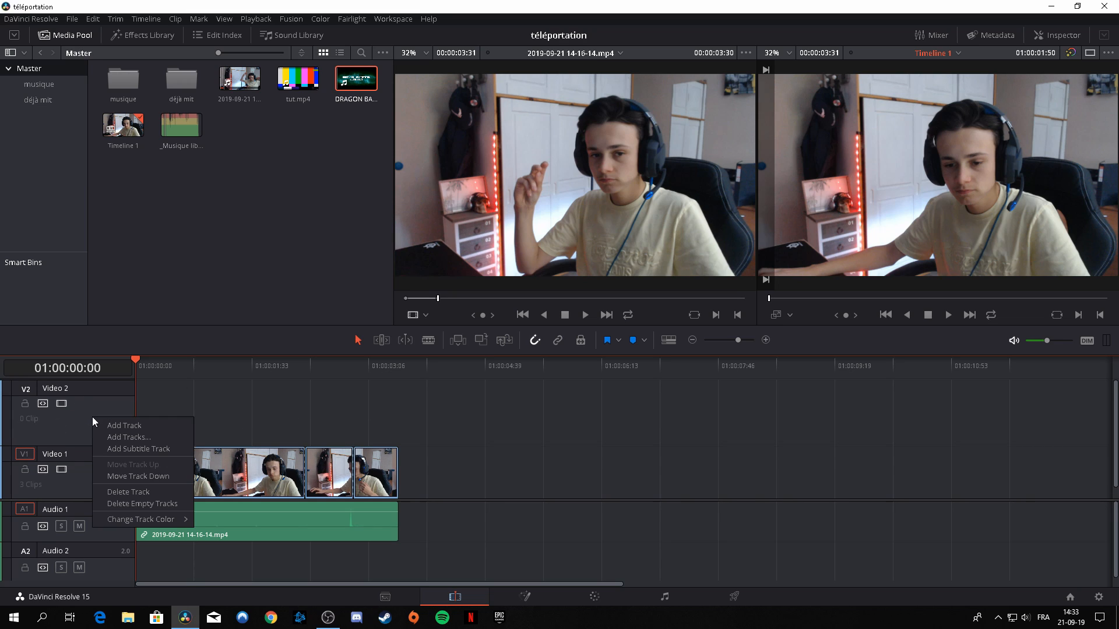
pyautogui.click(134, 448)
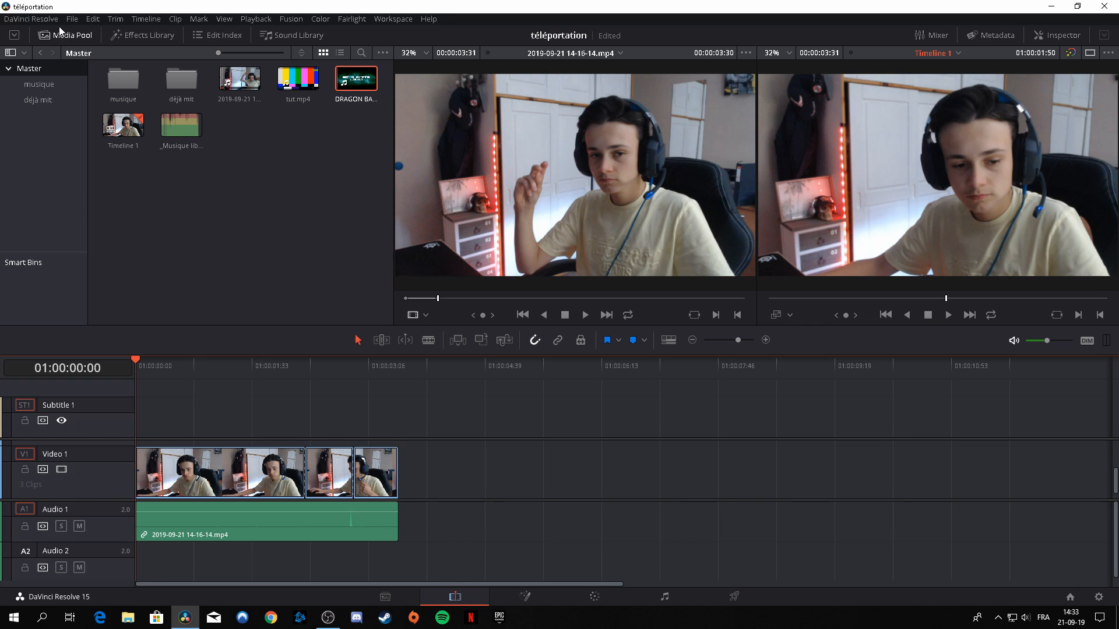
# - Place a Subtitle from the titles collection on the Subtitle 1 track at the timeline start, and show the media pool again
pyautogui.click(153, 34)
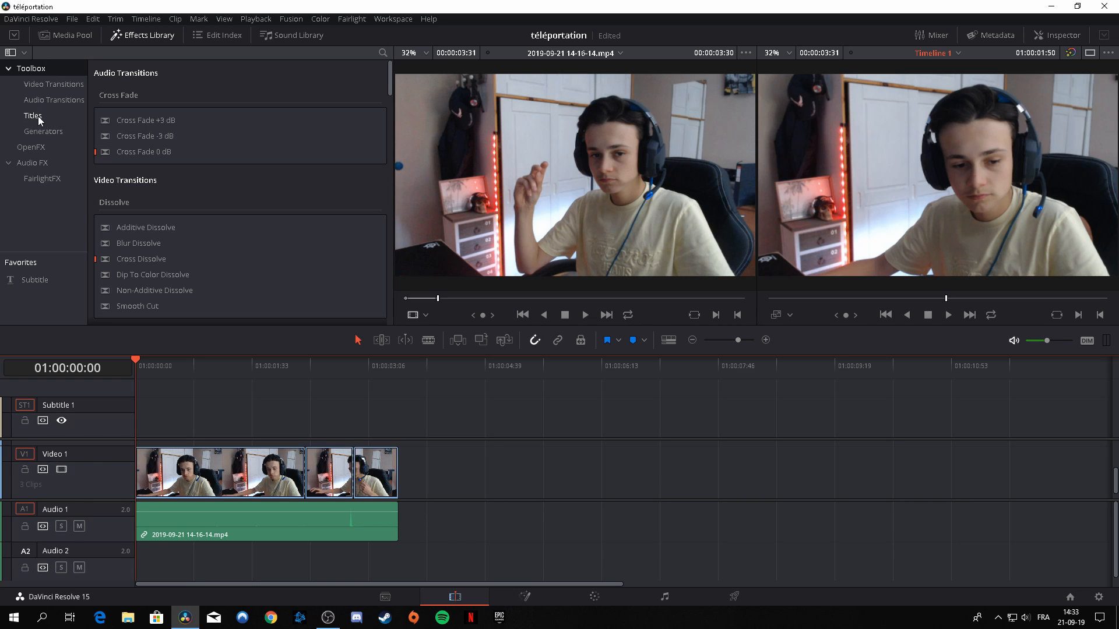
pyautogui.click(36, 117)
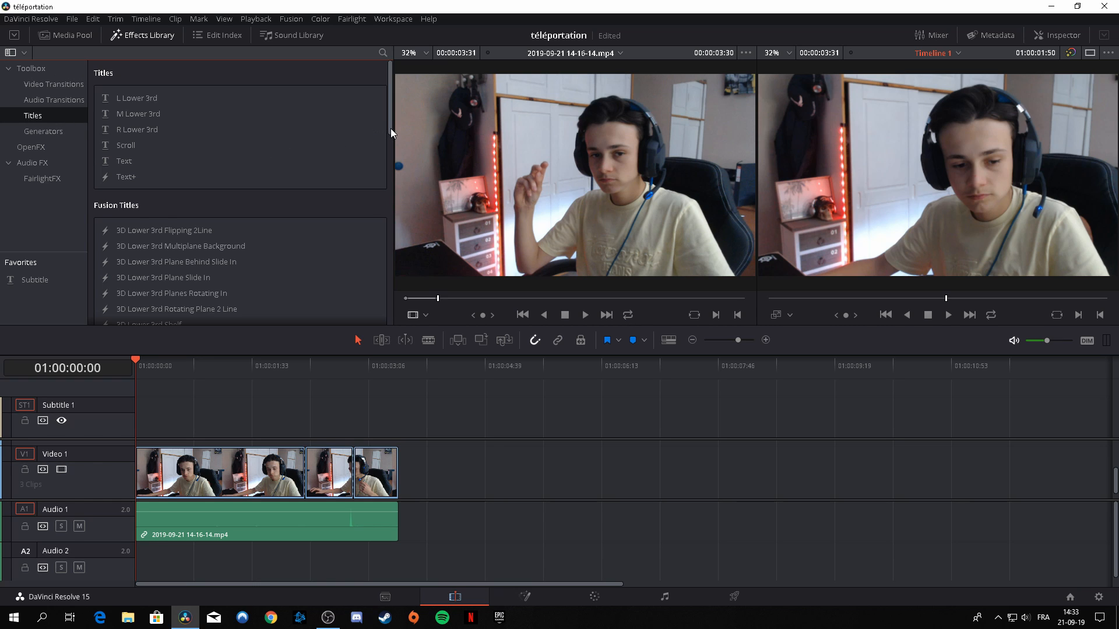
pyautogui.moveTo(390, 128); pyautogui.dragTo(377, 327)
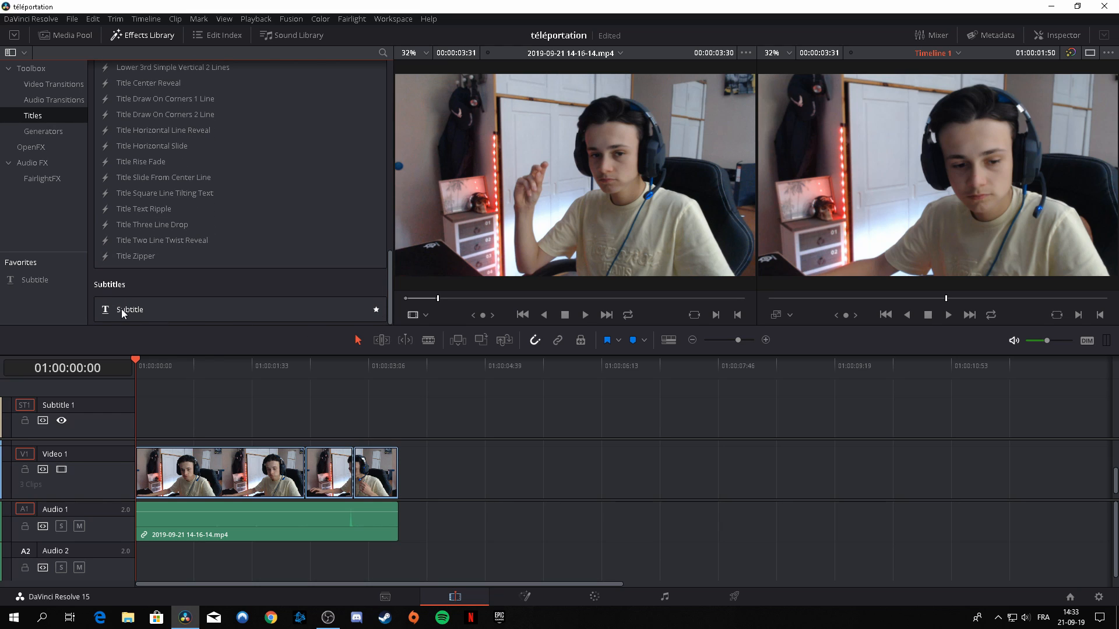
pyautogui.moveTo(122, 313); pyautogui.dragTo(137, 431)
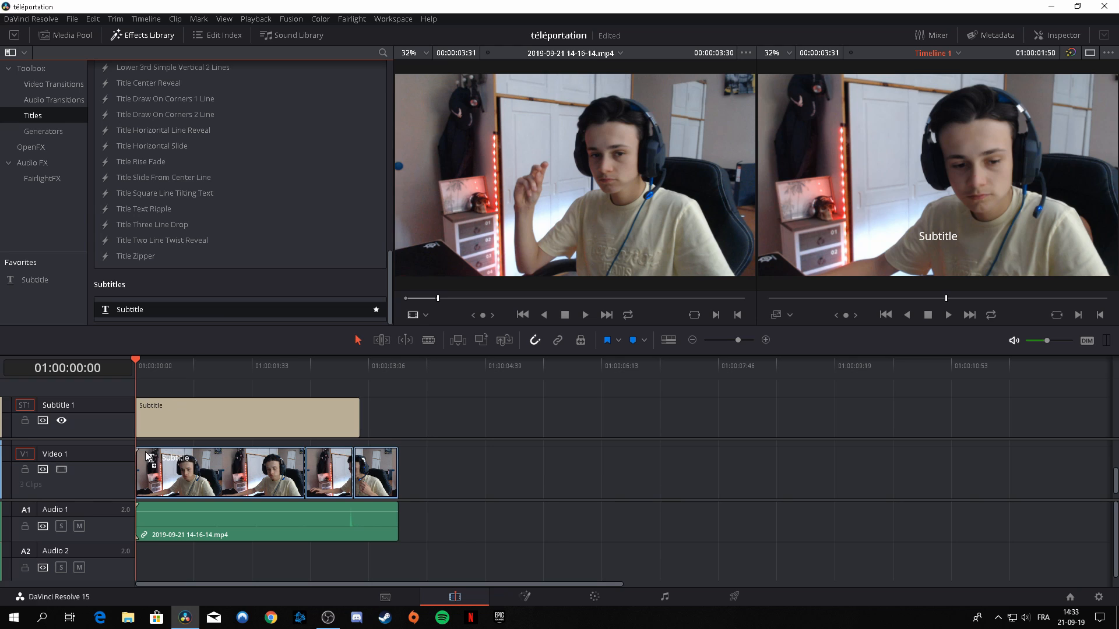
pyautogui.click(64, 35)
pyautogui.click(112, 36)
pyautogui.click(78, 39)
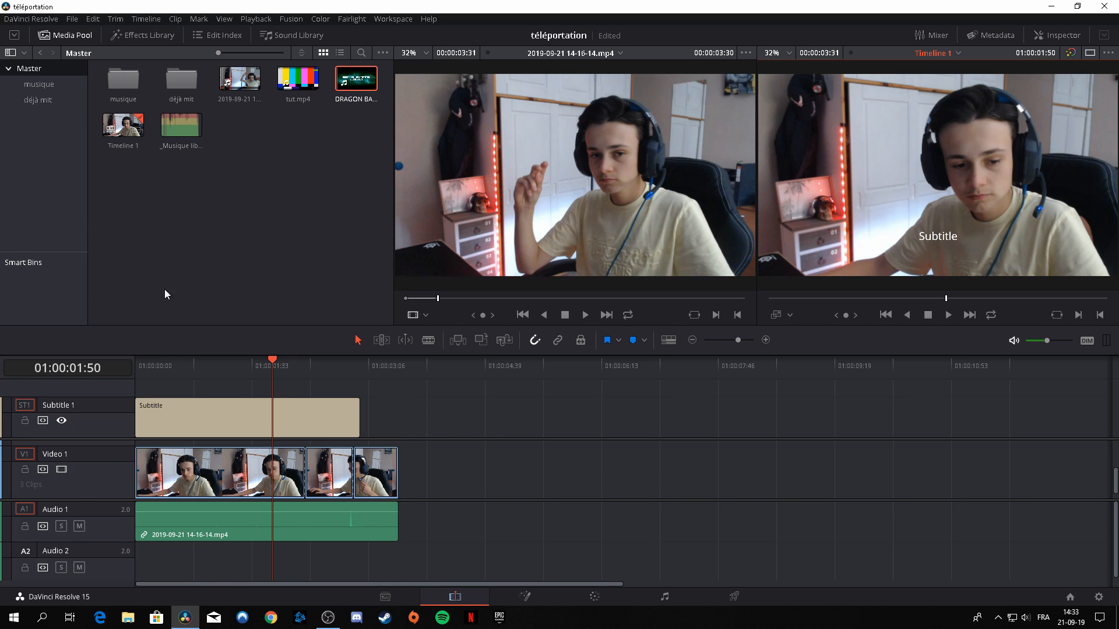
# - Extend the subtitle to the end of the video clips and return the playhead to the timeline start
pyautogui.moveTo(362, 424); pyautogui.dragTo(398, 424)
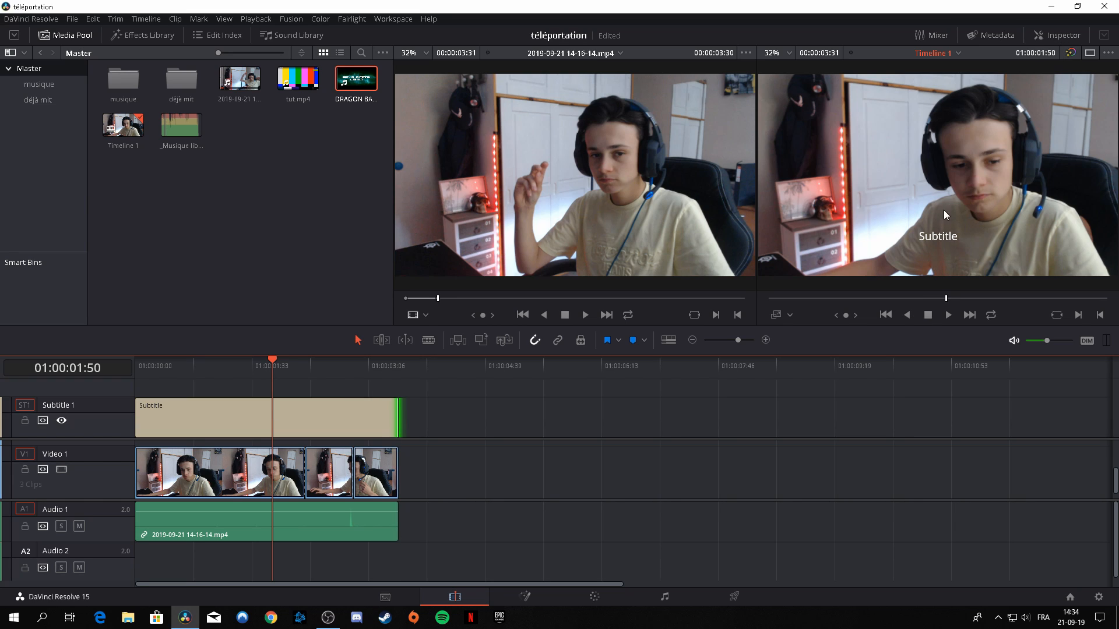
pyautogui.click(456, 423)
pyautogui.moveTo(274, 369); pyautogui.dragTo(135, 389)
# - Replace the subtitle's caption text with "je mange des chibres"
pyautogui.click(176, 414)
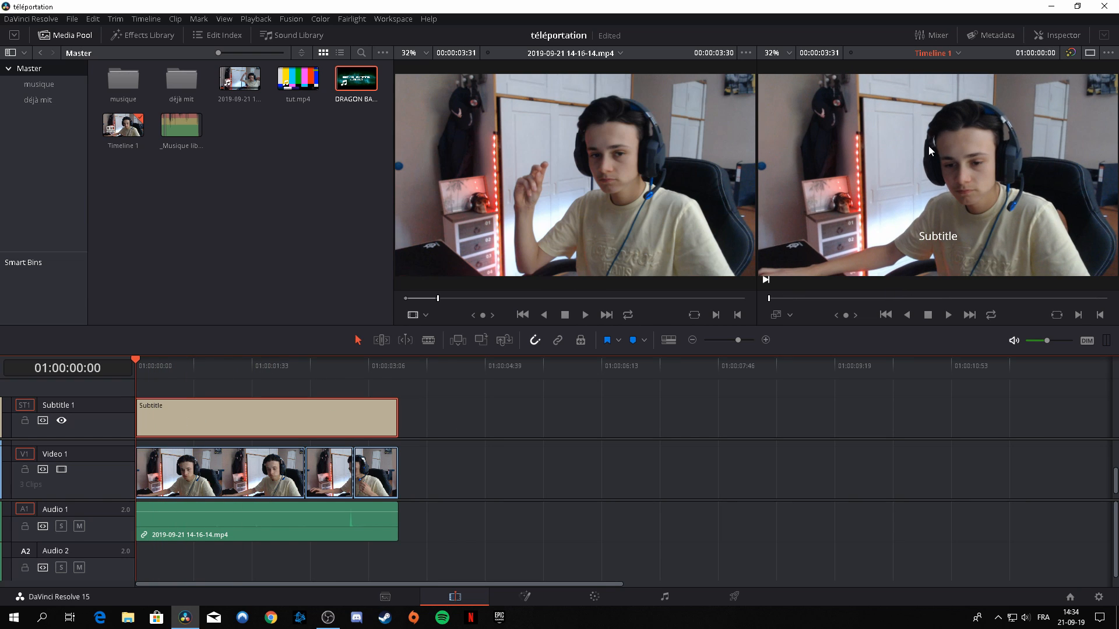
pyautogui.click(1057, 34)
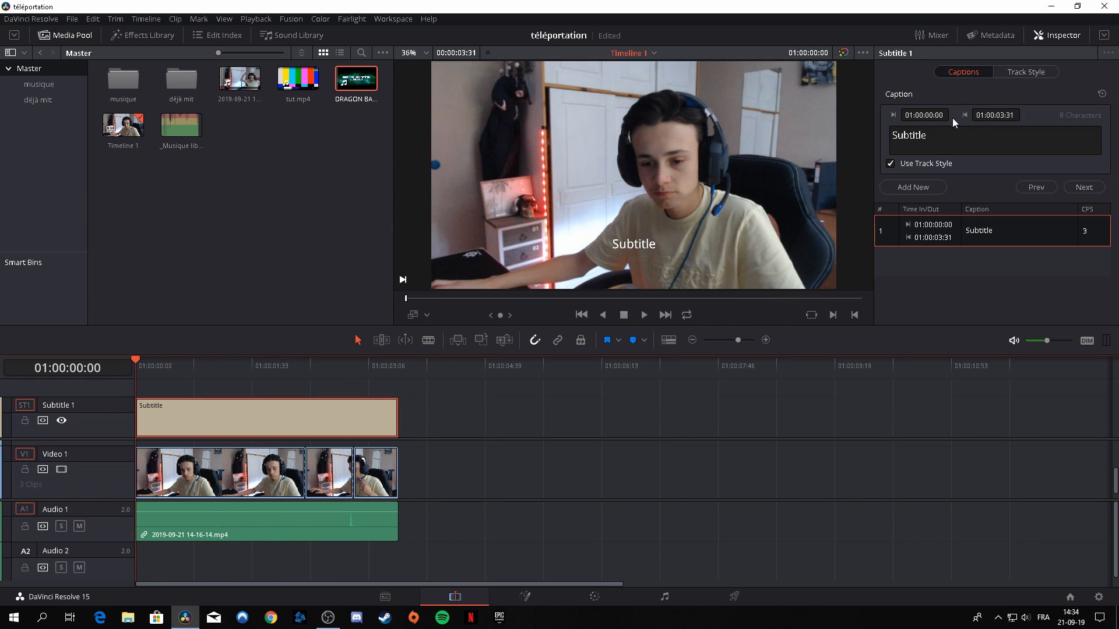
pyautogui.moveTo(940, 144); pyautogui.dragTo(891, 136)
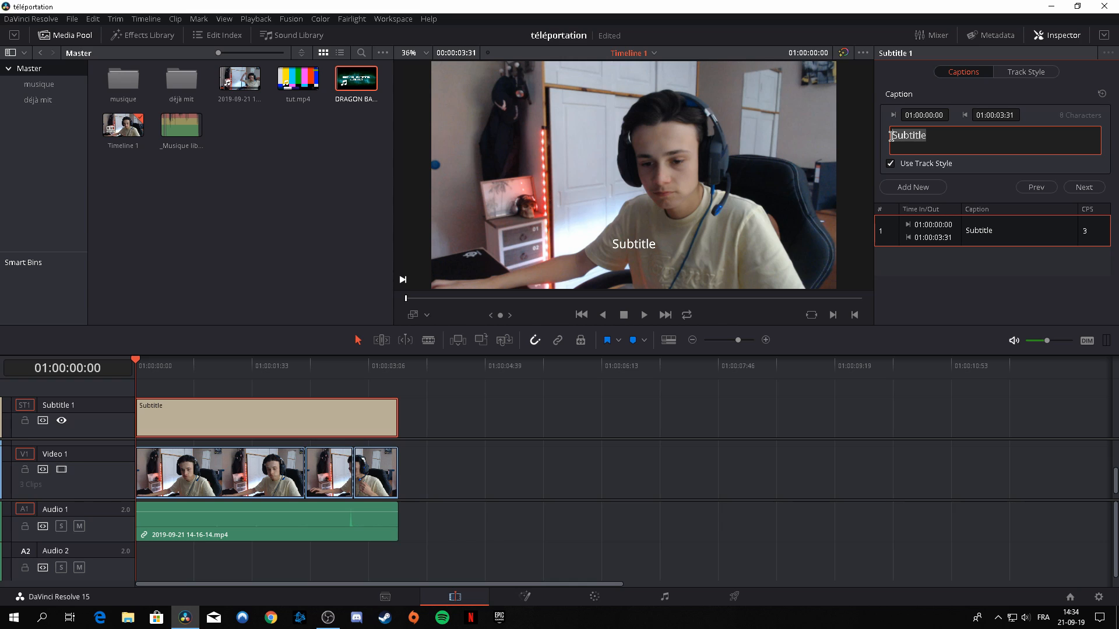
pyautogui.press('BackSpace')
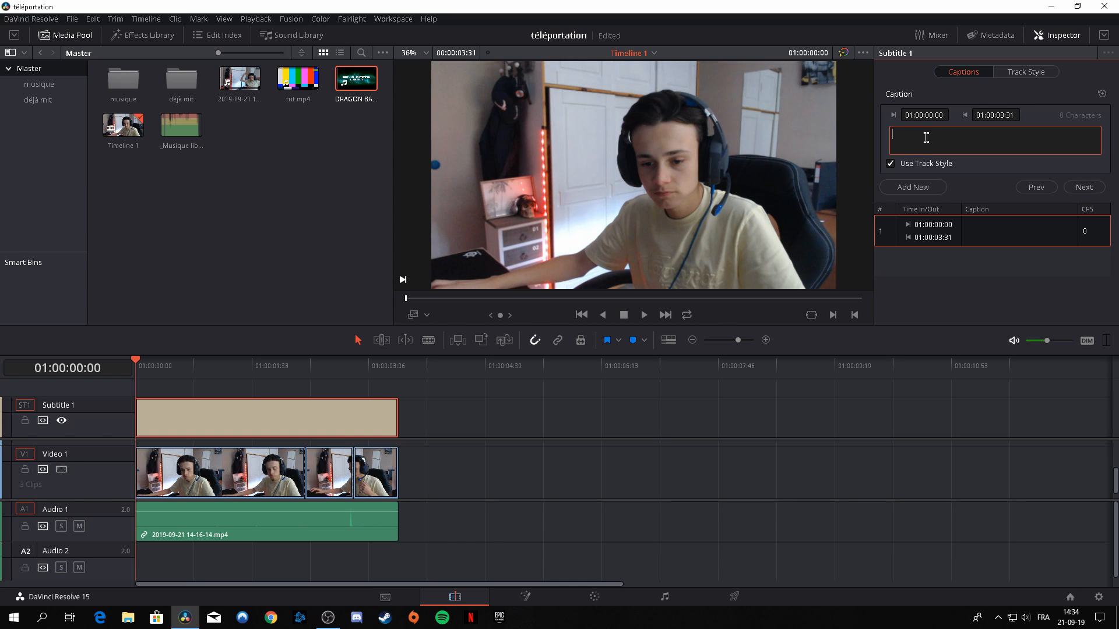
pyautogui.write('je mange des h')
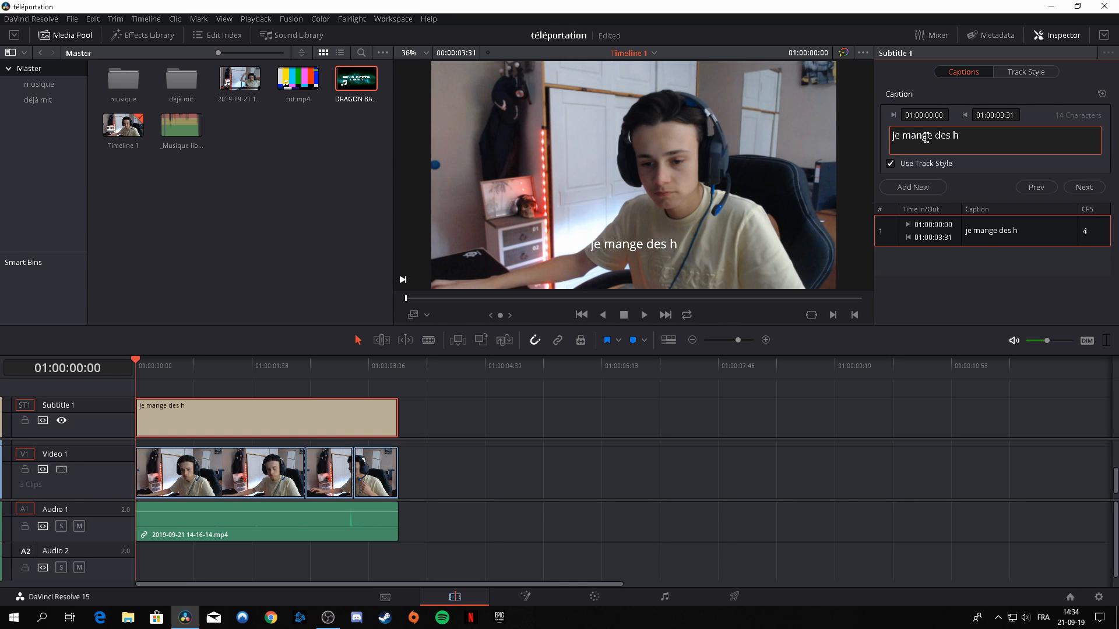
pyautogui.press('BackSpace')
pyautogui.write('chibres')
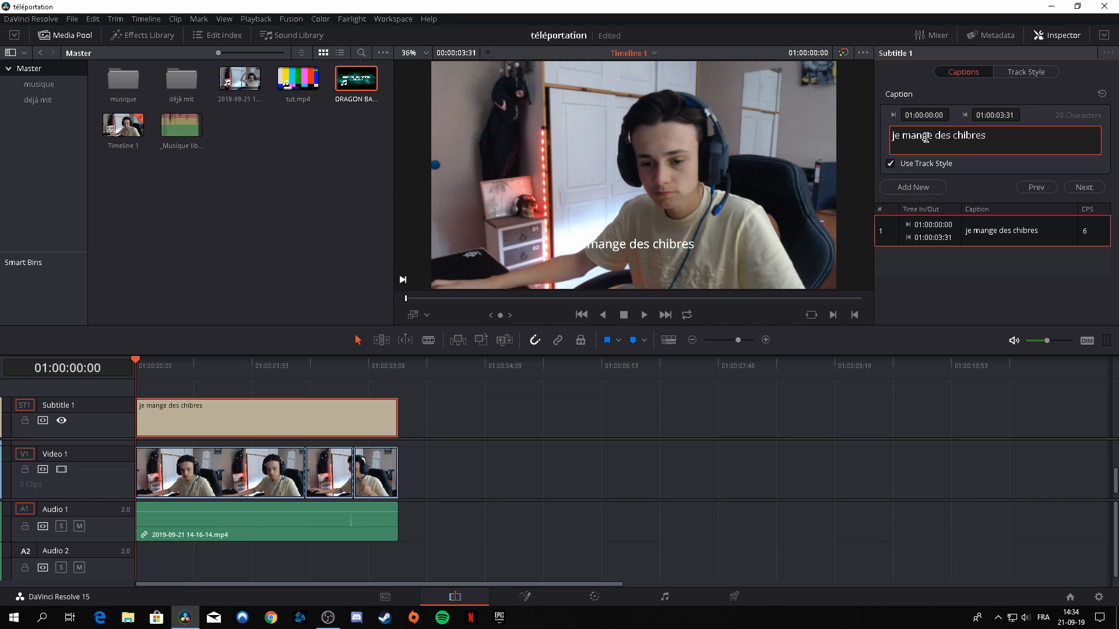
# - In the subtitle track style, set the font to Burbank Big Cd Bd and keep the text colour white (#ffffff)
pyautogui.click(1031, 69)
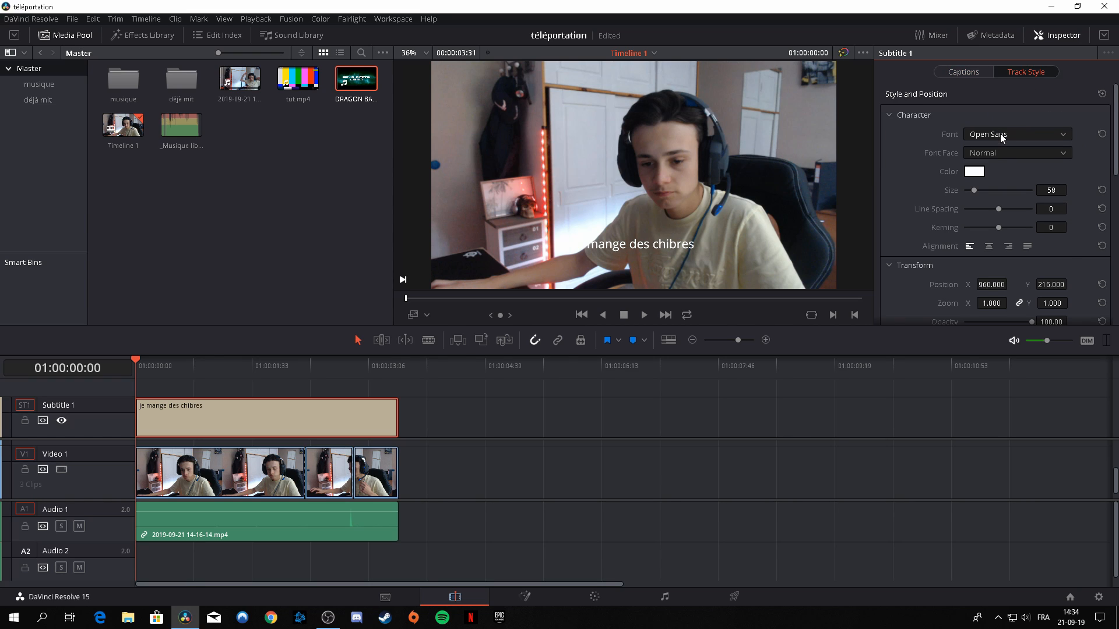
pyautogui.click(1000, 134)
pyautogui.moveTo(1100, 330); pyautogui.dragTo(1098, 180)
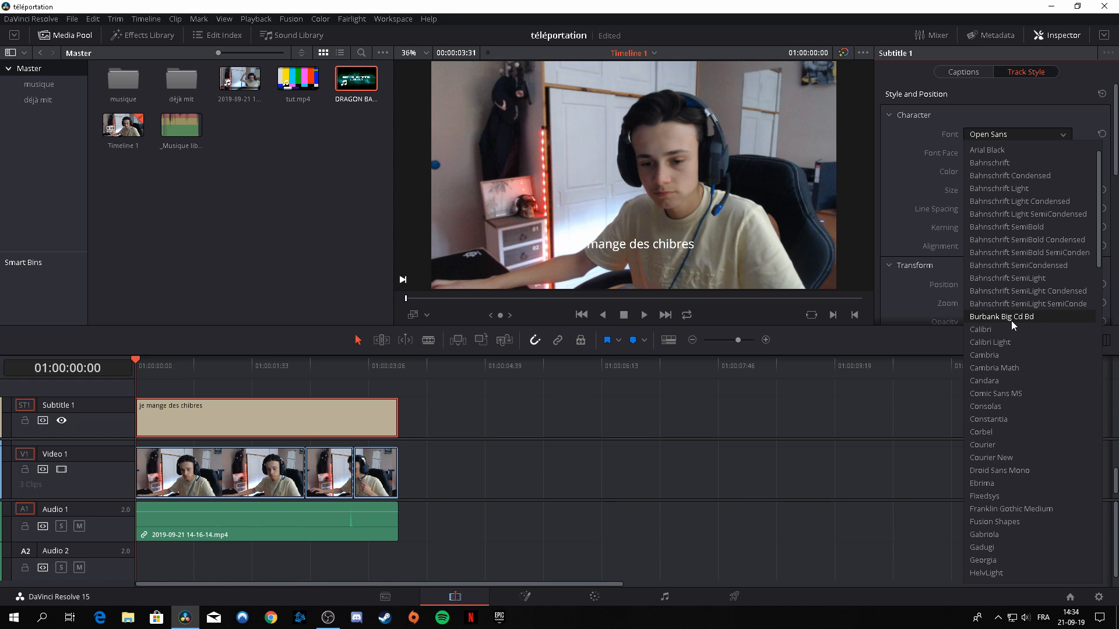
pyautogui.scroll(-4, 1043, 362)
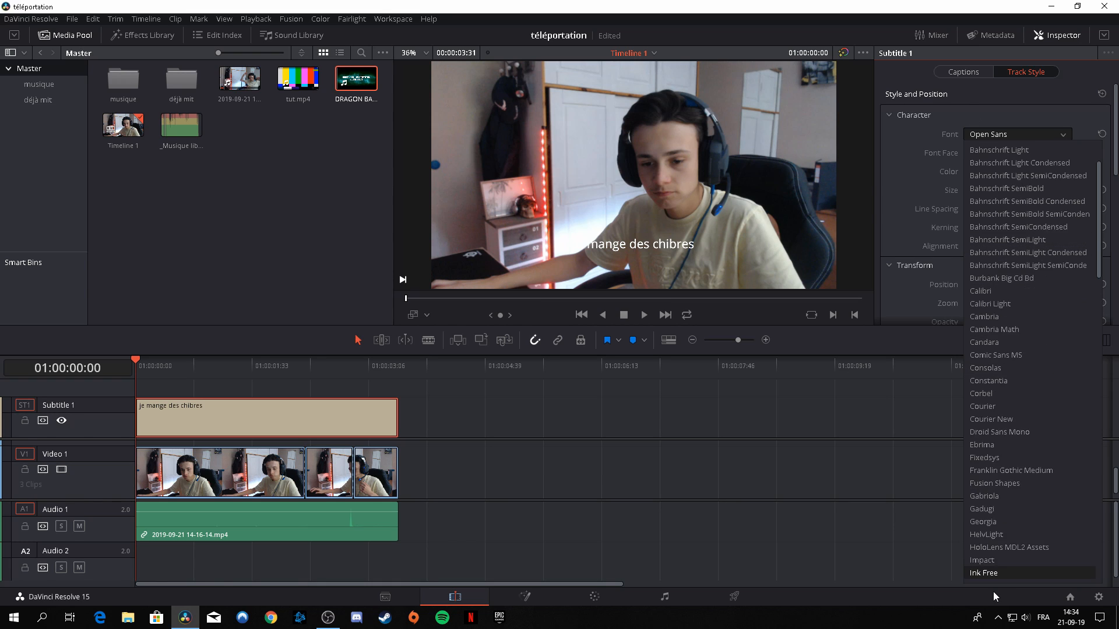
pyautogui.scroll(6, 1017, 373)
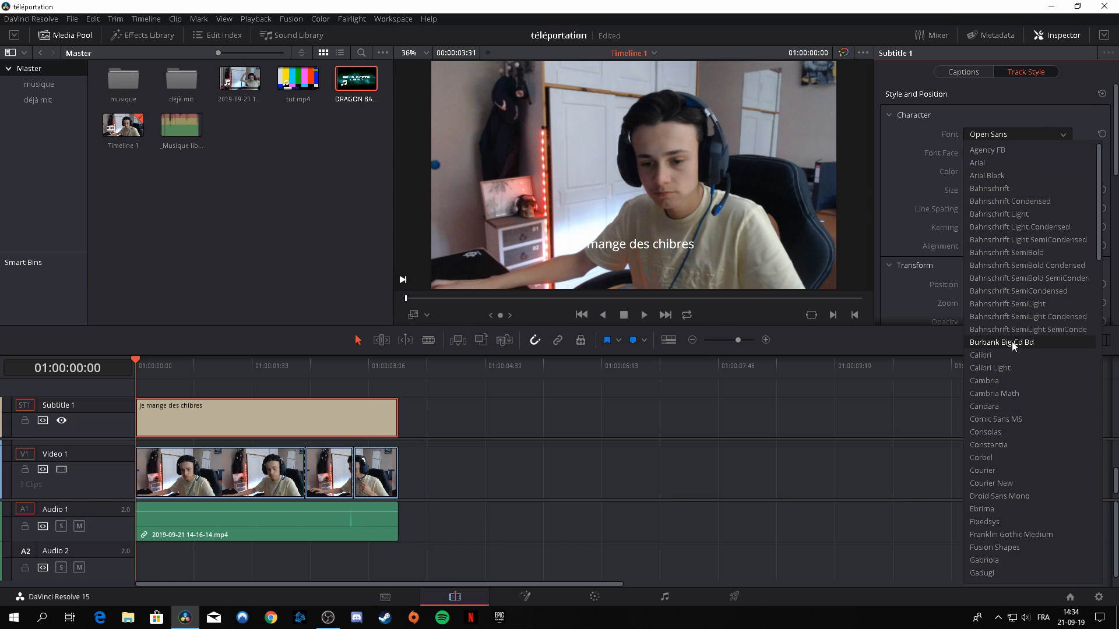
pyautogui.click(1007, 344)
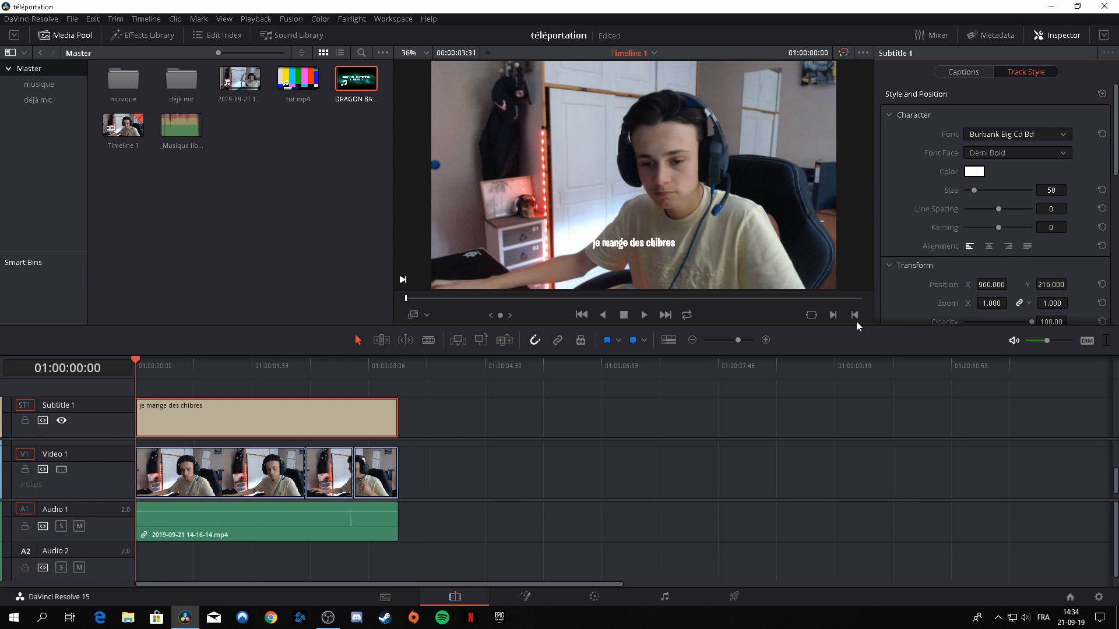
pyautogui.click(975, 172)
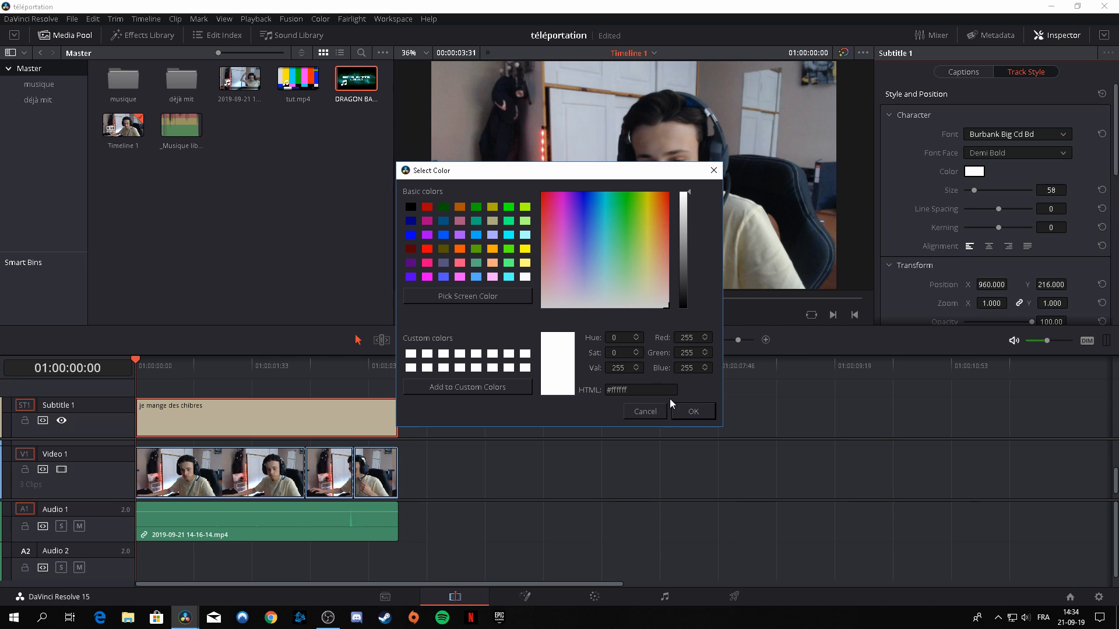
pyautogui.click(693, 411)
# - Turn on the subtitle's drop shadow and set its colour to magenta (#ff00ff)
pyautogui.scroll(-2, 954, 200)
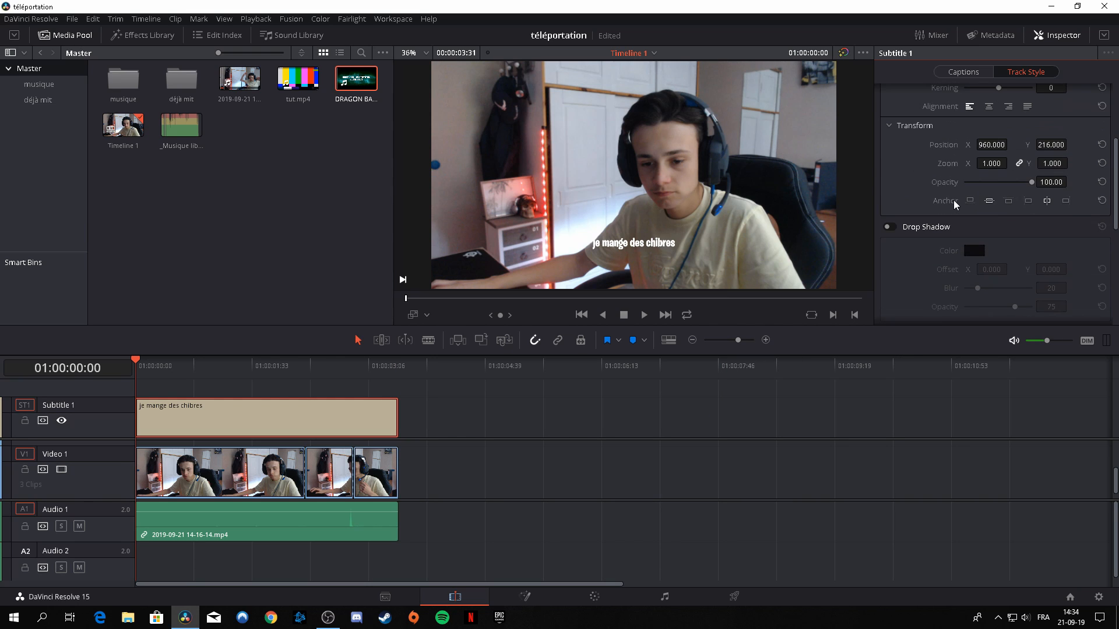
pyautogui.scroll(-2, 907, 243)
pyautogui.click(890, 227)
pyautogui.scroll(-1, 912, 215)
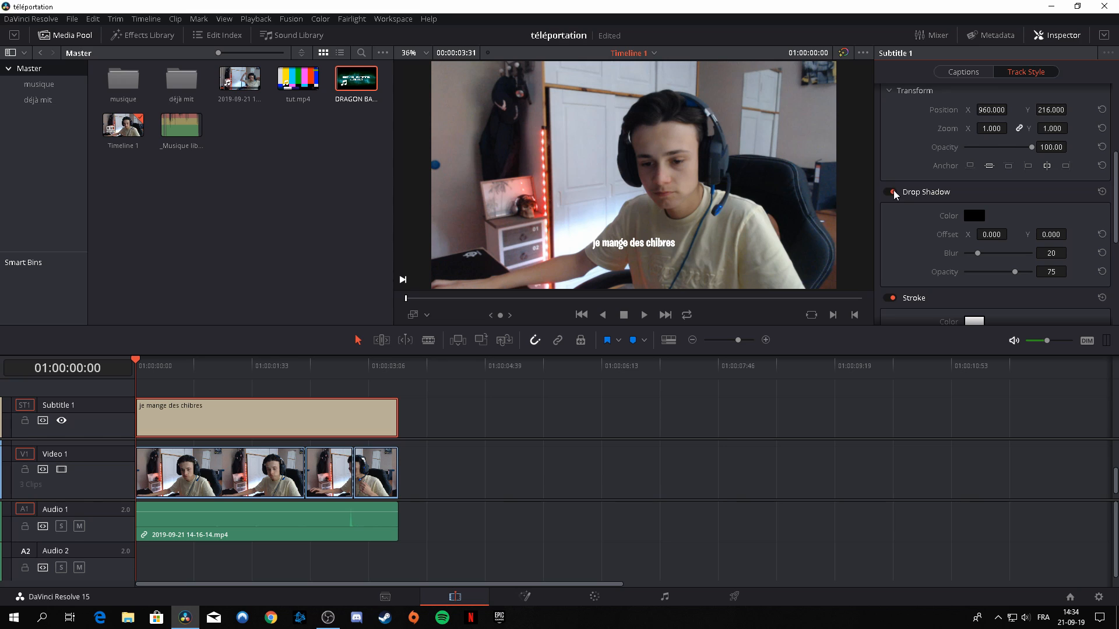
pyautogui.click(971, 216)
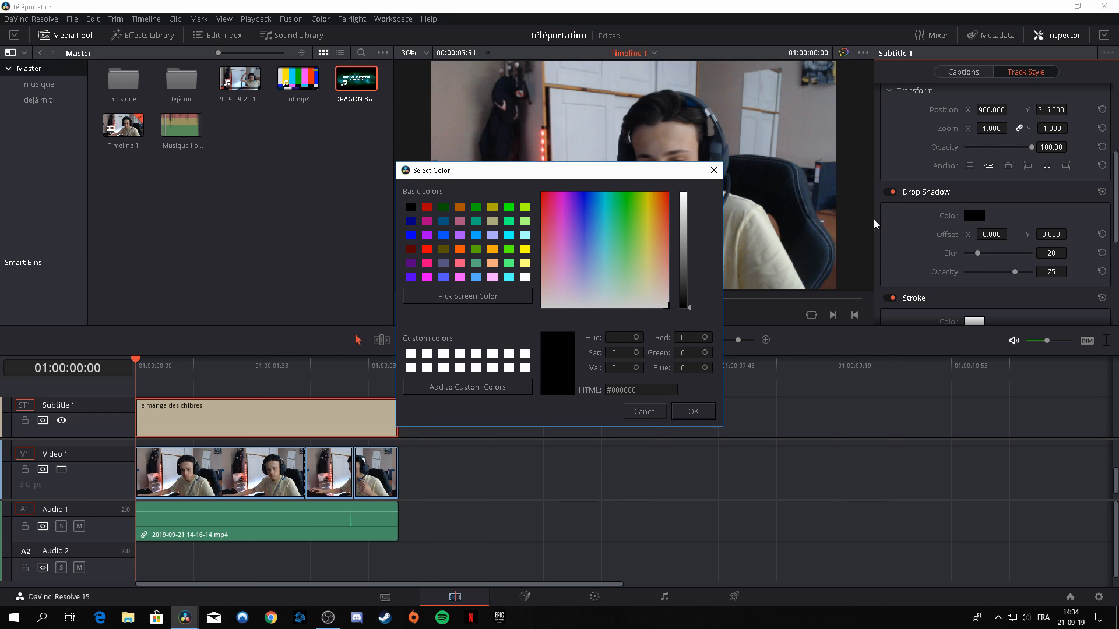
pyautogui.click(427, 276)
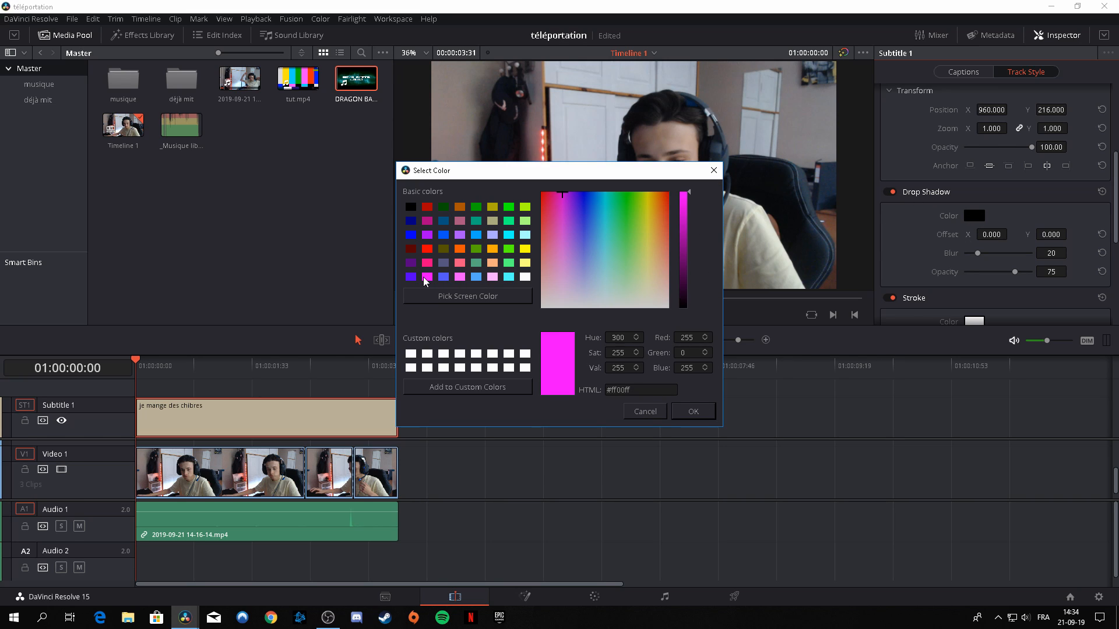
pyautogui.click(694, 412)
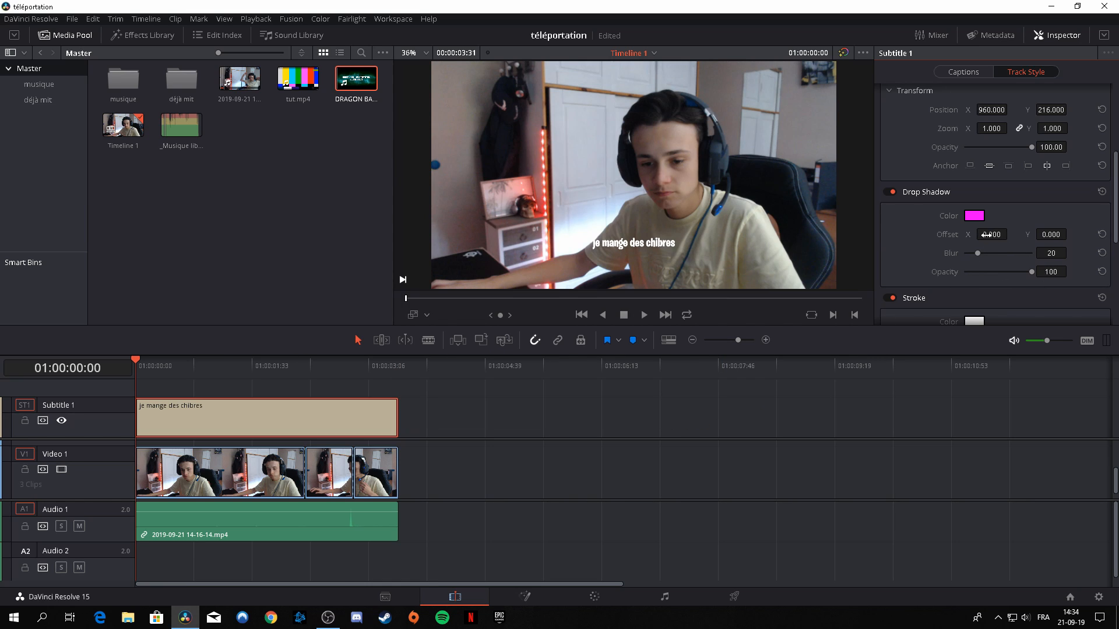
# - Set the drop shadow's X offset to 1.000 and its blur to 100, and check the text up close
pyautogui.moveTo(985, 234); pyautogui.dragTo(1011, 234)
pyautogui.scroll(2, 667, 256)
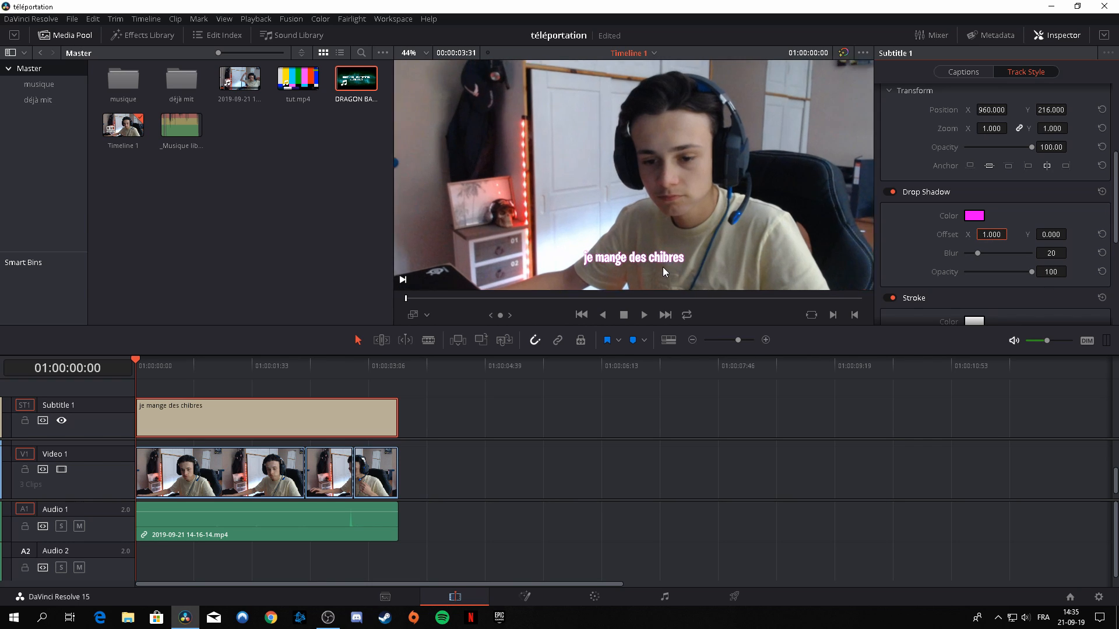
pyautogui.scroll(-3, 663, 267)
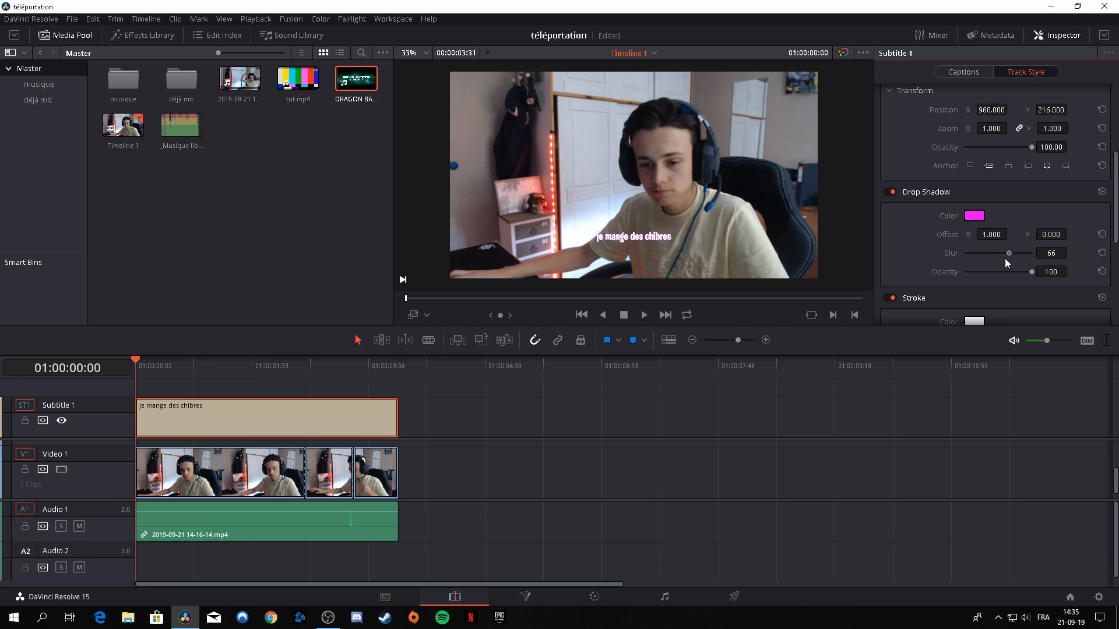
pyautogui.moveTo(1005, 258); pyautogui.dragTo(1034, 261)
pyautogui.moveTo(956, 272); pyautogui.dragTo(1035, 254)
pyautogui.scroll(2, 1022, 258)
pyautogui.scroll(2, 624, 260)
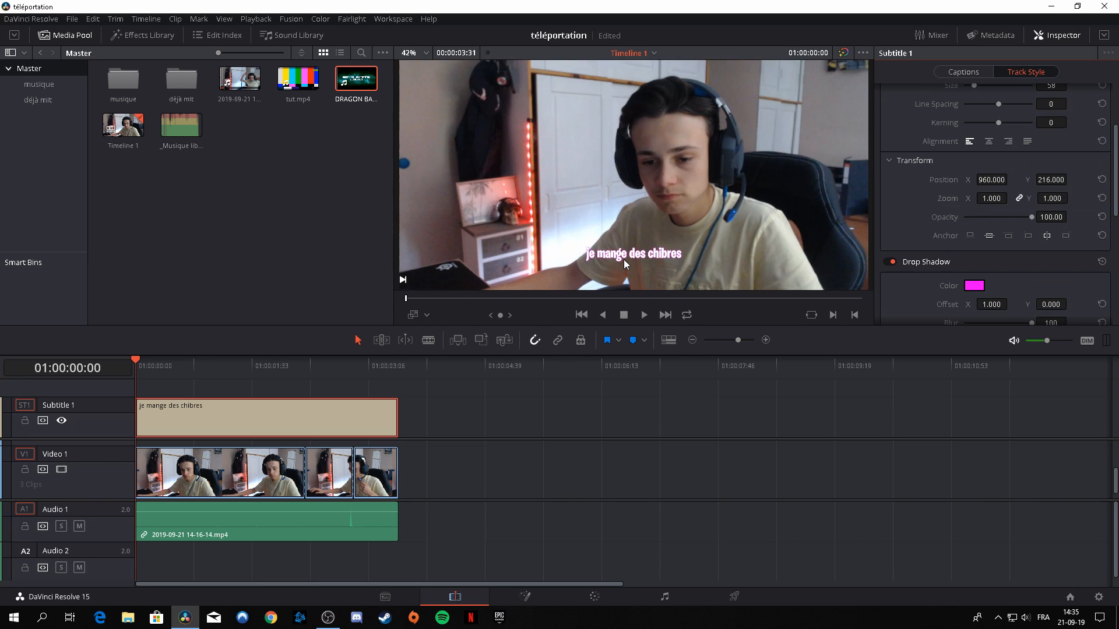
pyautogui.scroll(-3, 624, 264)
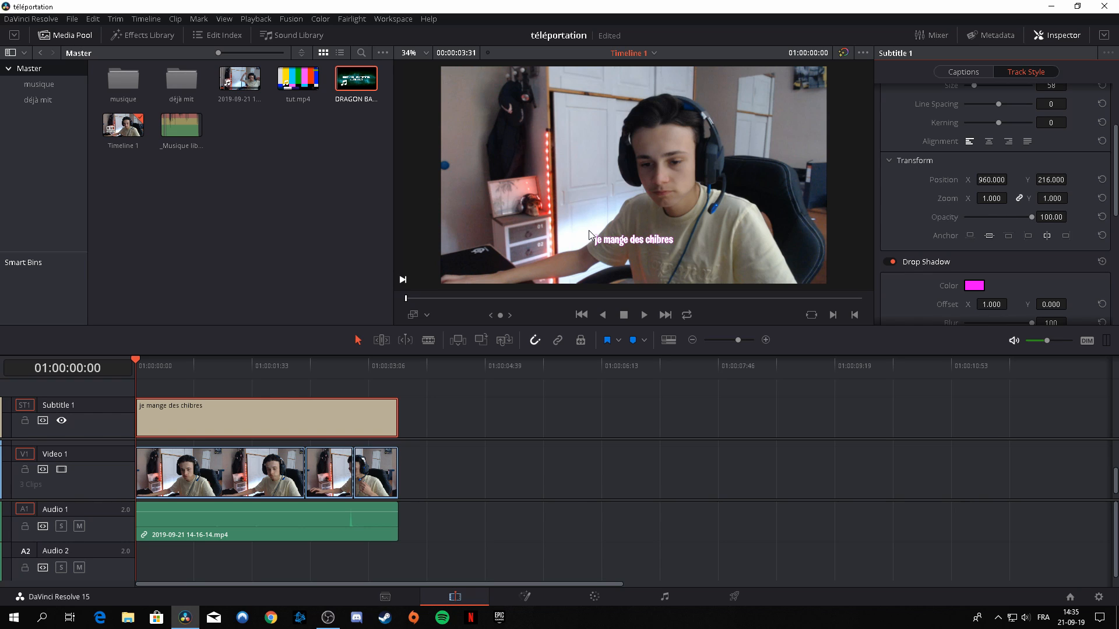
# - Lower the subtitle's Y position so the text sits near the bottom edge of the picture, and collapse the Transform settings
pyautogui.scroll(2, 900, 163)
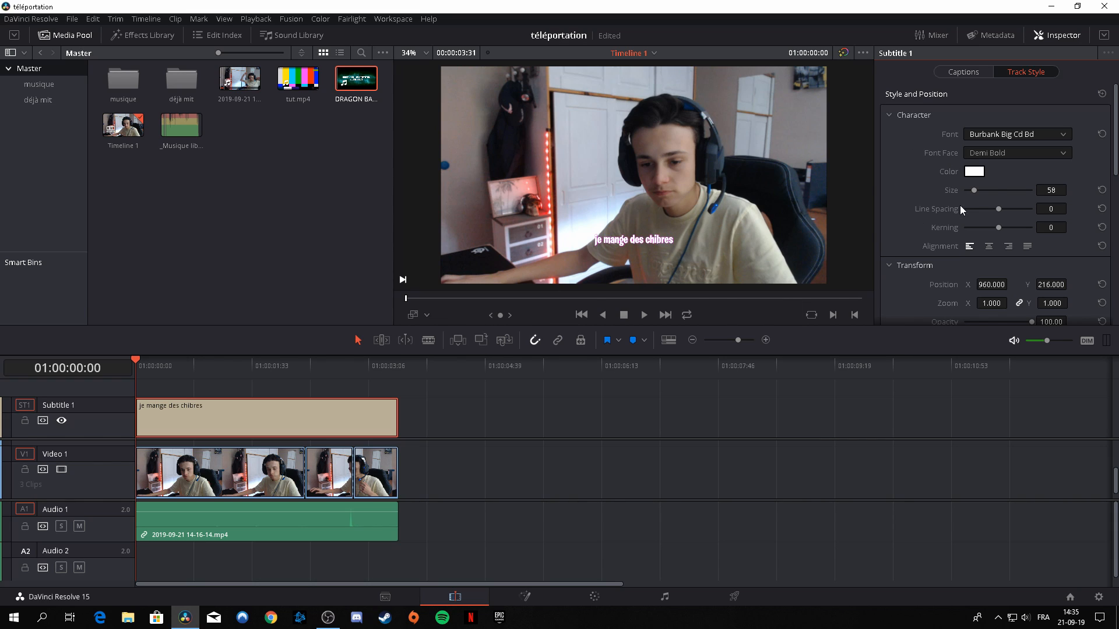
pyautogui.scroll(-3, 1010, 264)
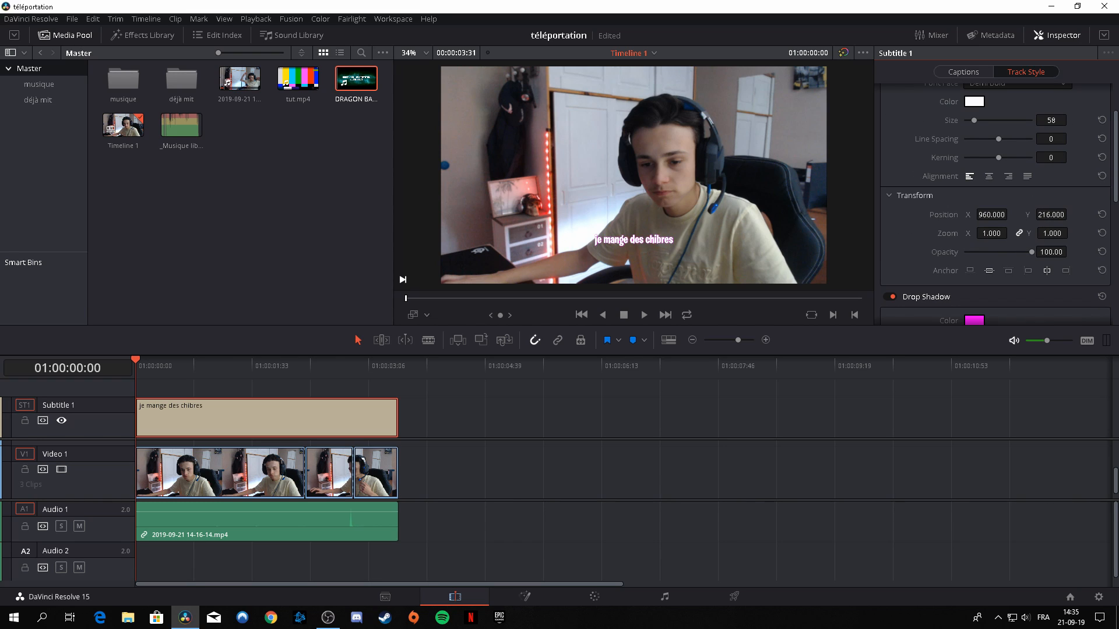
pyautogui.moveTo(1052, 215); pyautogui.dragTo(1009, 215)
pyautogui.click(890, 196)
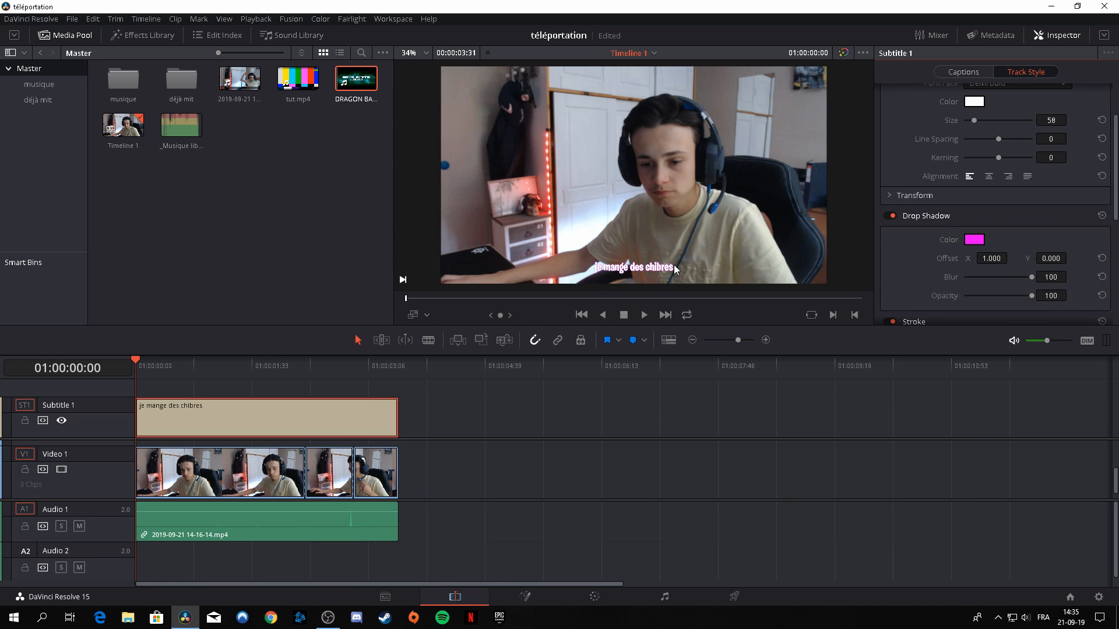
# - Set the subtitle's text size to 109 and close the Inspector
pyautogui.scroll(2, 977, 208)
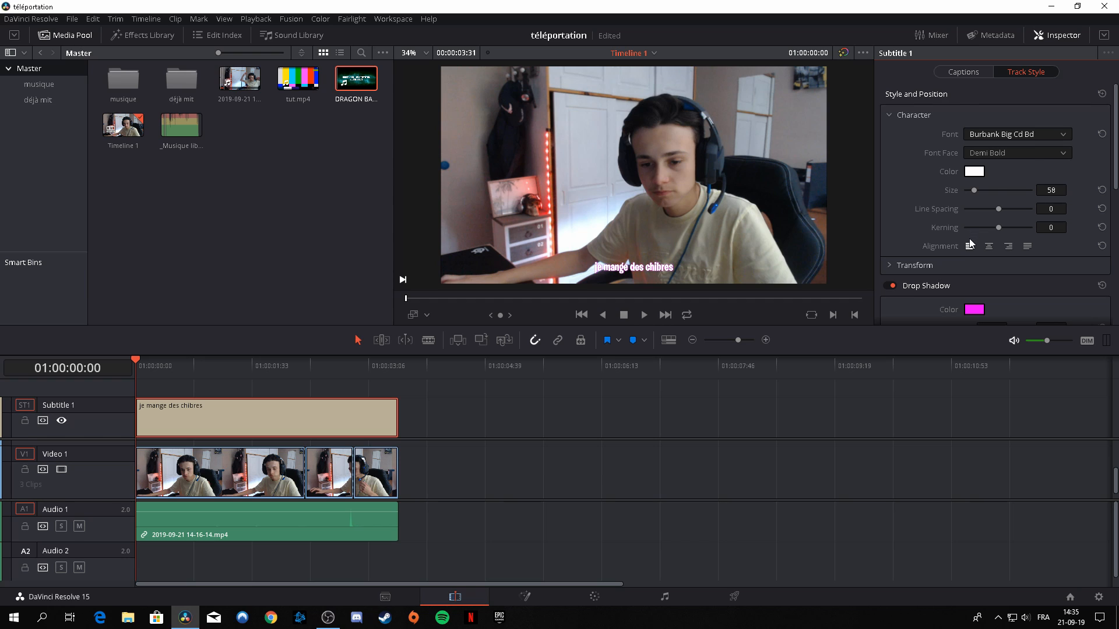
pyautogui.scroll(-1, 976, 162)
pyautogui.moveTo(975, 159)
pyautogui.mouseDown()
pyautogui.moveTo(1012, 157)
pyautogui.moveTo(982, 156)
pyautogui.mouseUp()
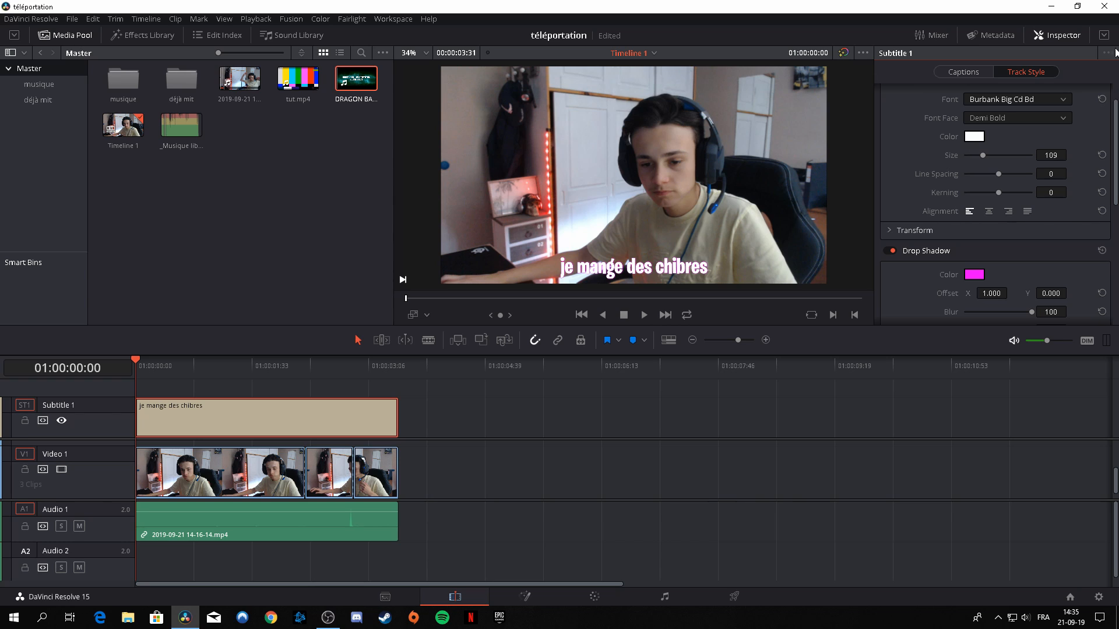
pyautogui.click(1057, 36)
pyautogui.click(1053, 34)
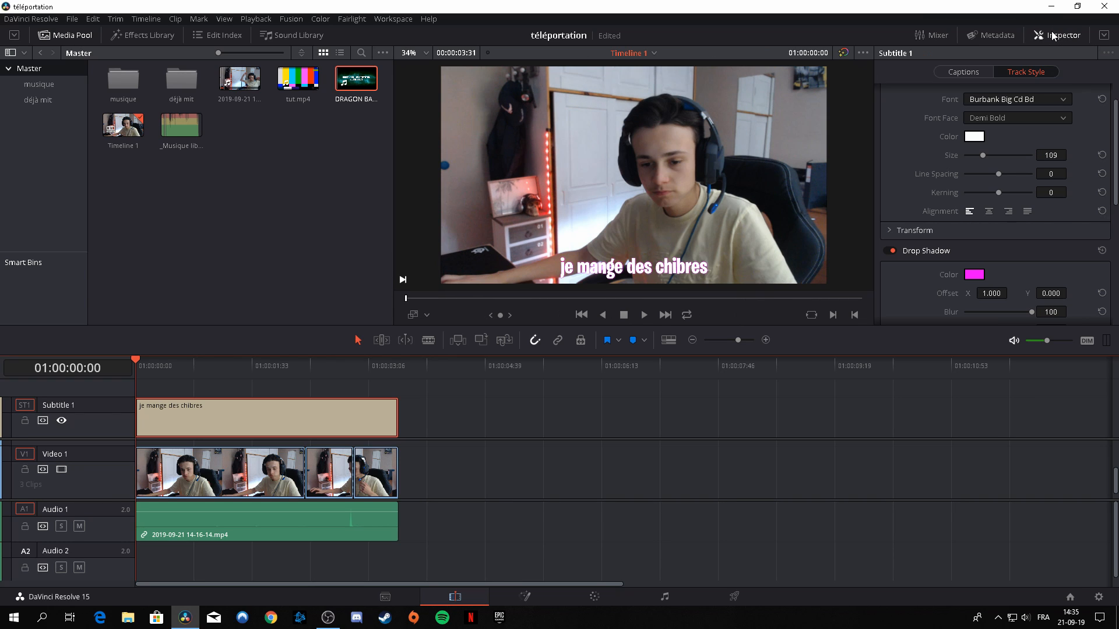
pyautogui.click(1053, 35)
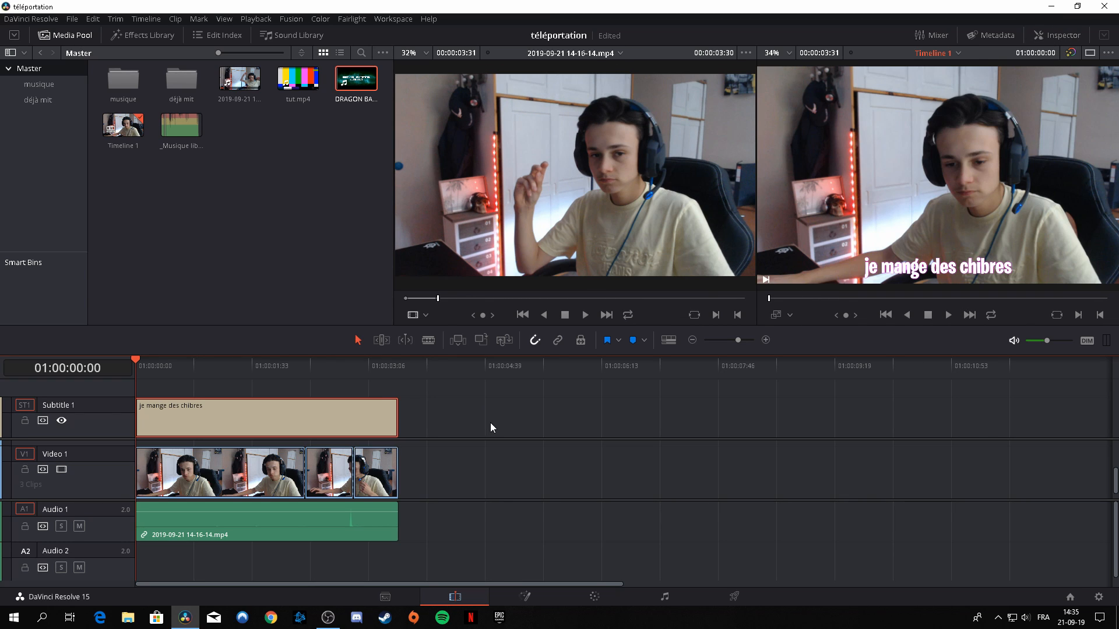
# - Play the subtitled edit from the start, replay its last part, and return to the timeline start
pyautogui.click(493, 427)
pyautogui.click(947, 316)
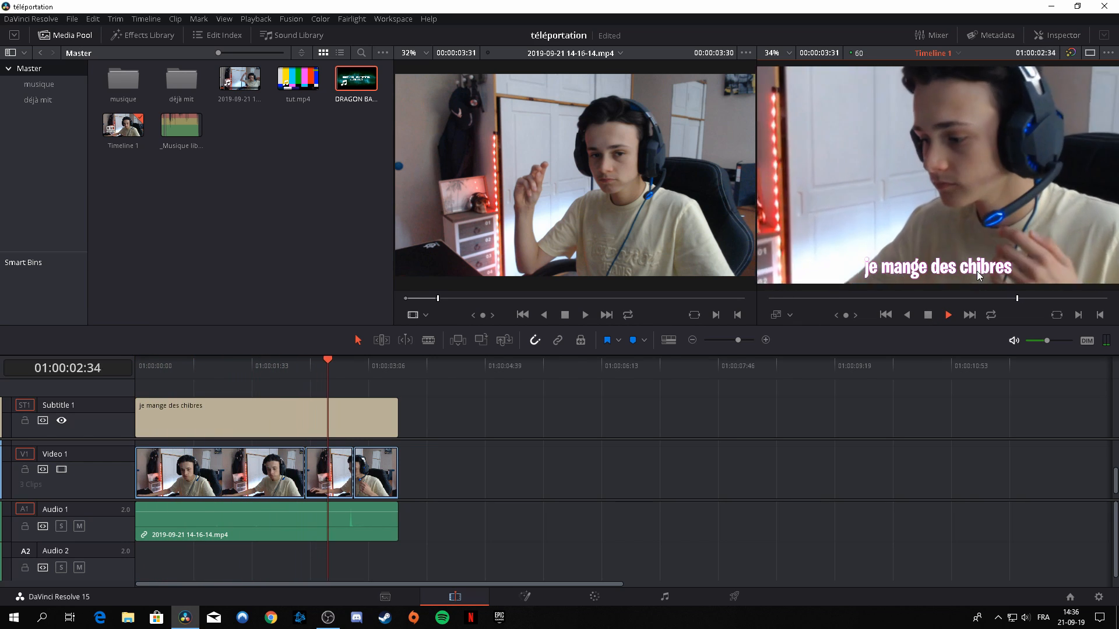
pyautogui.moveTo(383, 362); pyautogui.dragTo(305, 364)
pyautogui.click(948, 316)
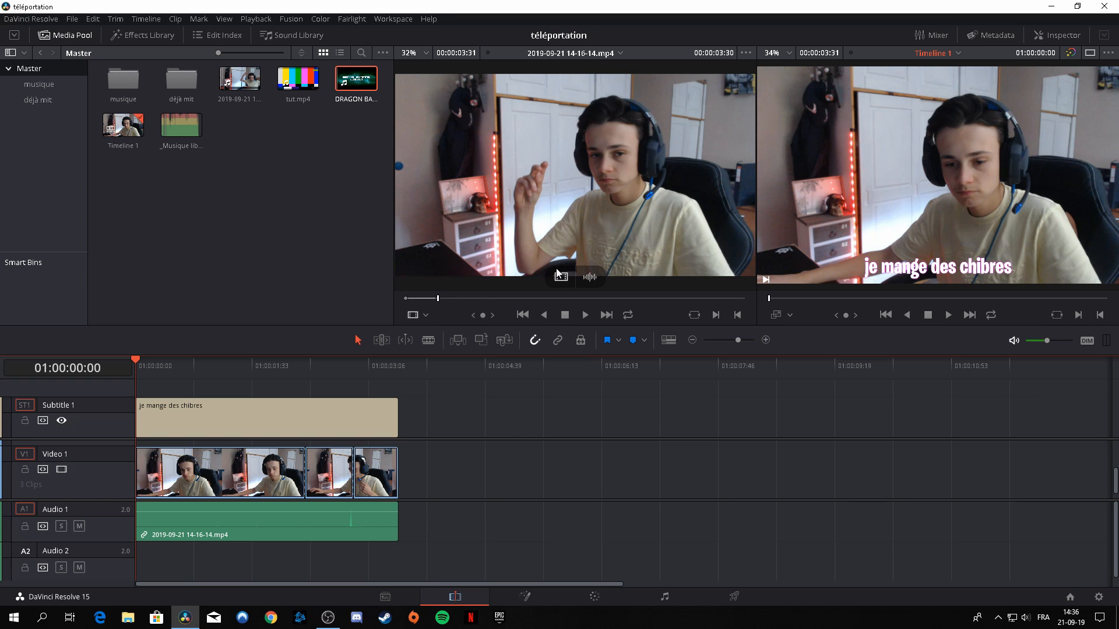
pyautogui.moveTo(149, 363); pyautogui.dragTo(135, 402)
pyautogui.click(244, 243)
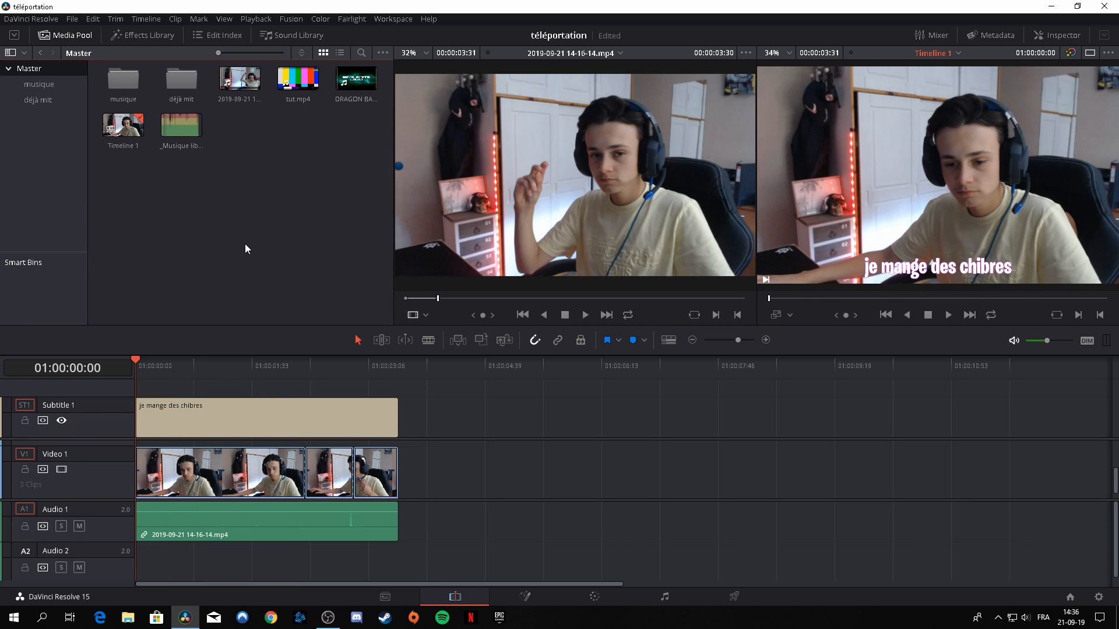